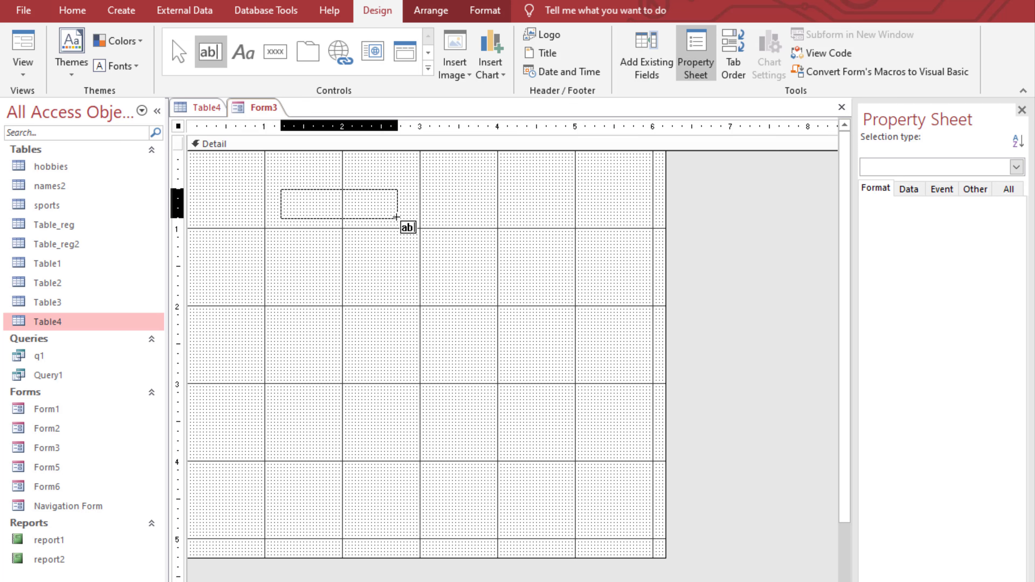
# Step: Add a text box about 1.5" wide near the top of the Detail section and caption its label "Start Date"
pyautogui.click(208, 199)
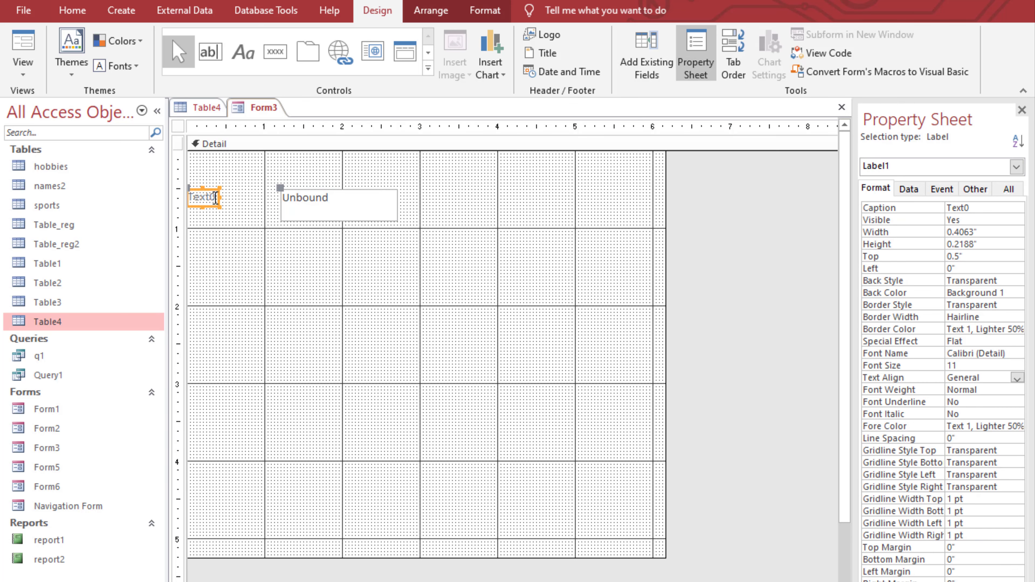
pyautogui.click(206, 198)
pyautogui.write('Start Date')
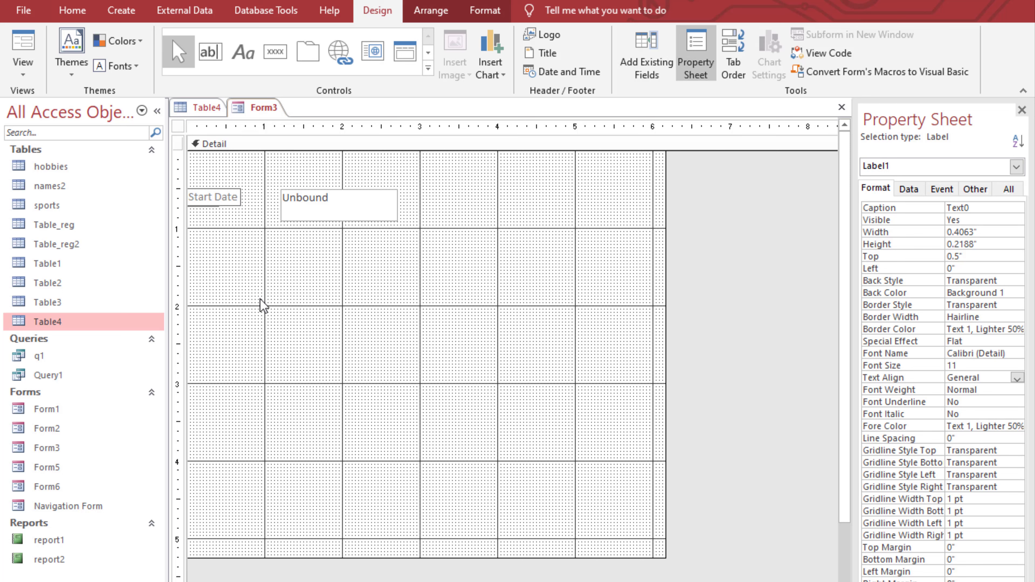
# Step: Set the Start Date text box's font size to 13 and its text alignment to Left
pyautogui.click(344, 219)
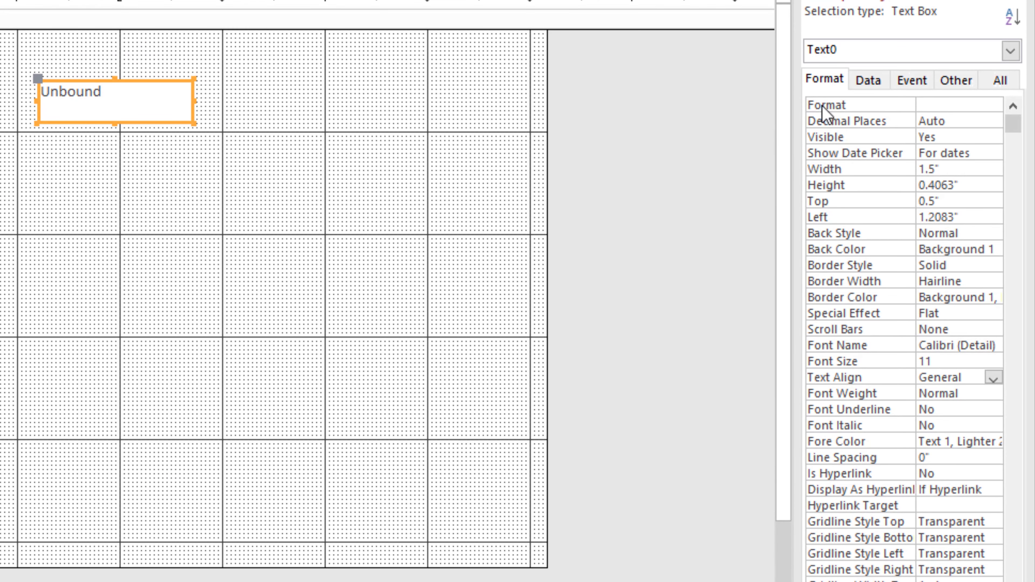
pyautogui.click(944, 361)
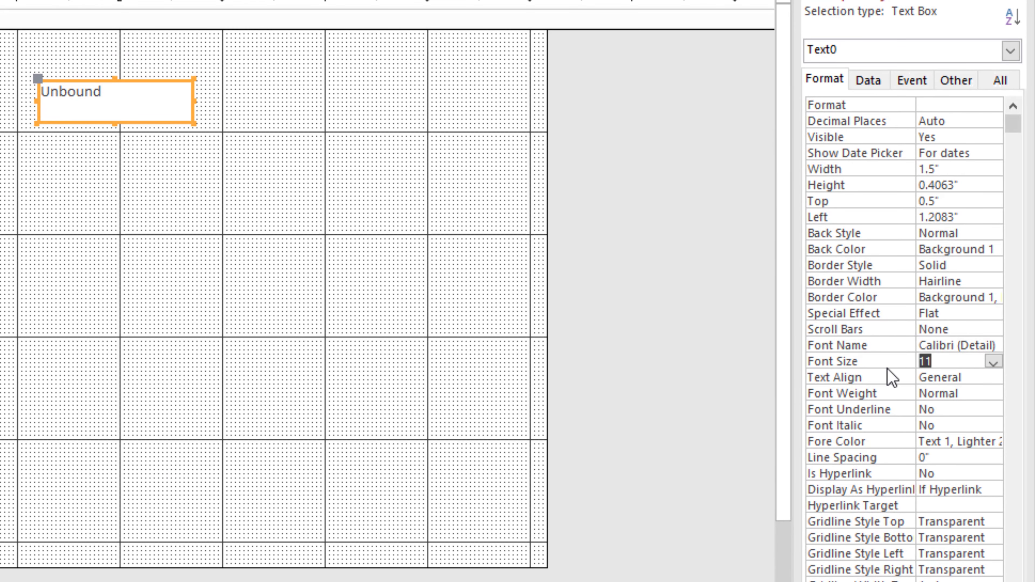
pyautogui.write('13')
pyautogui.click(993, 376)
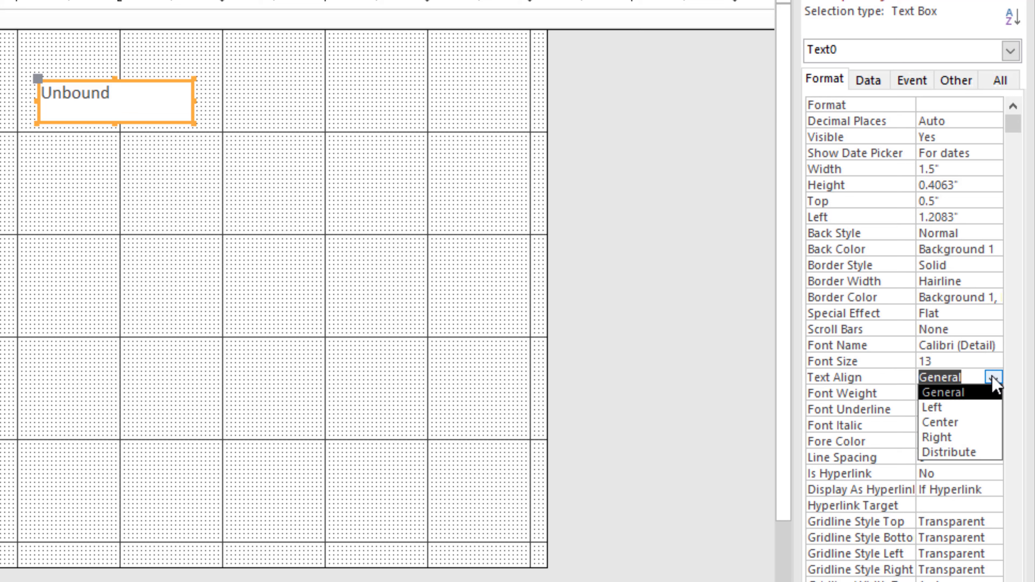
pyautogui.click(941, 408)
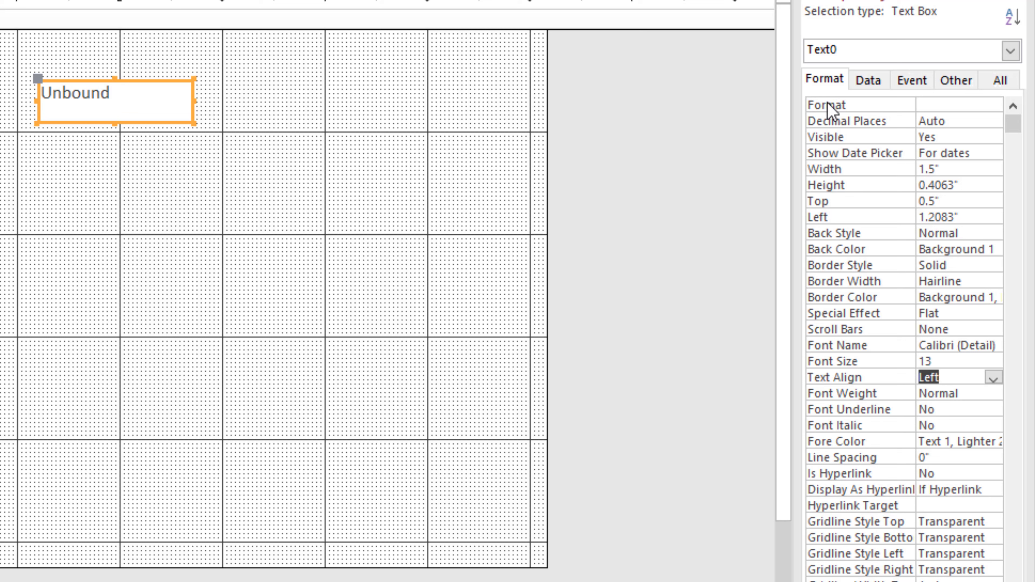
# Step: Set the Start Date text box's format to Short Date and name the control "st"
pyautogui.click(1000, 105)
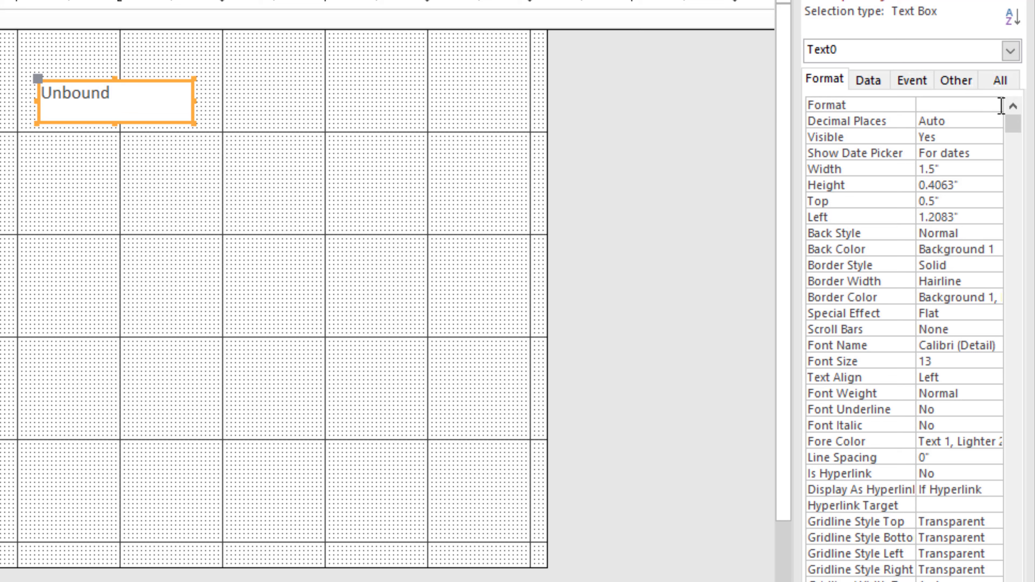
pyautogui.click(1000, 105)
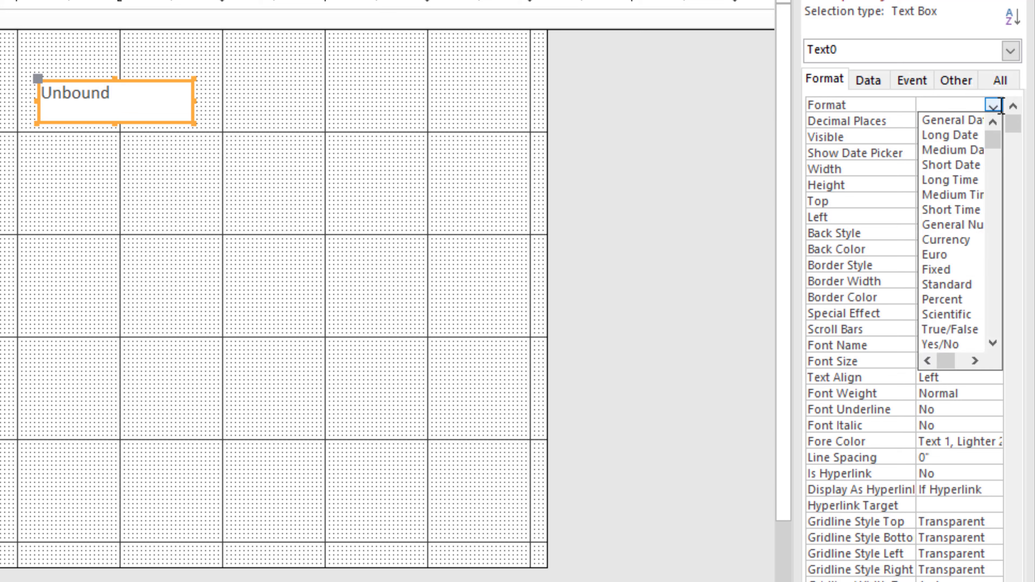
pyautogui.click(958, 167)
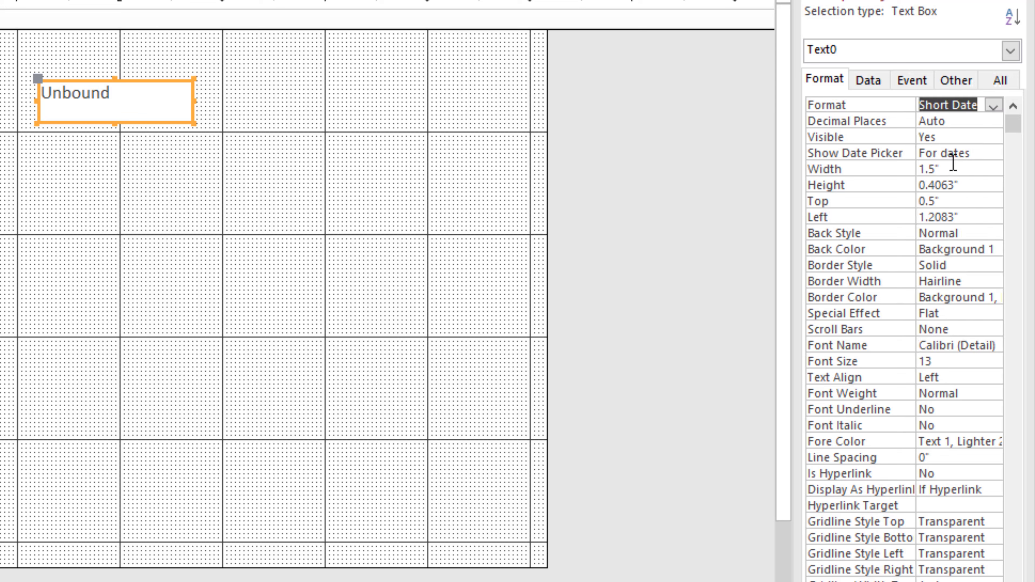
pyautogui.click(966, 80)
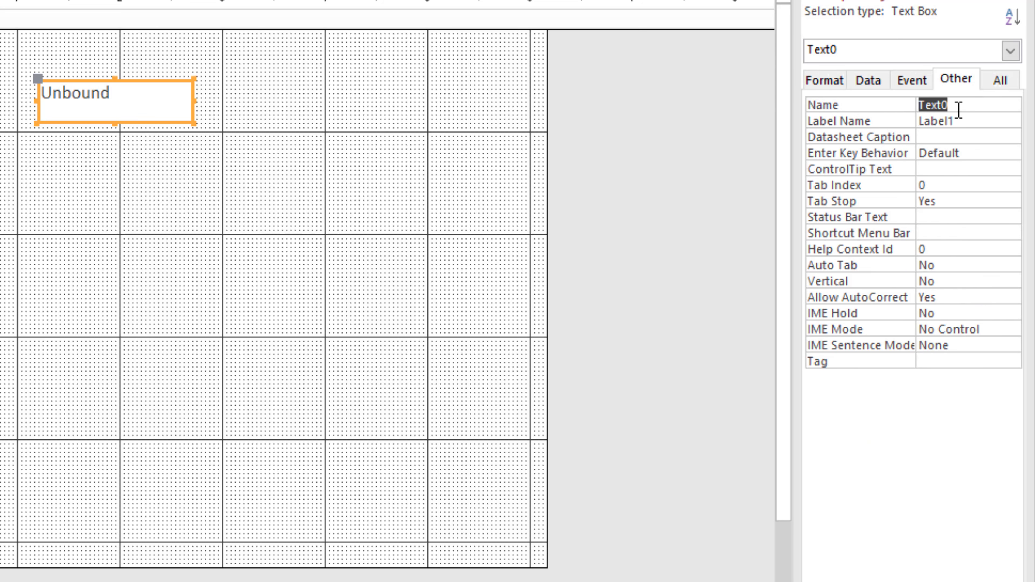
pyautogui.write('st')
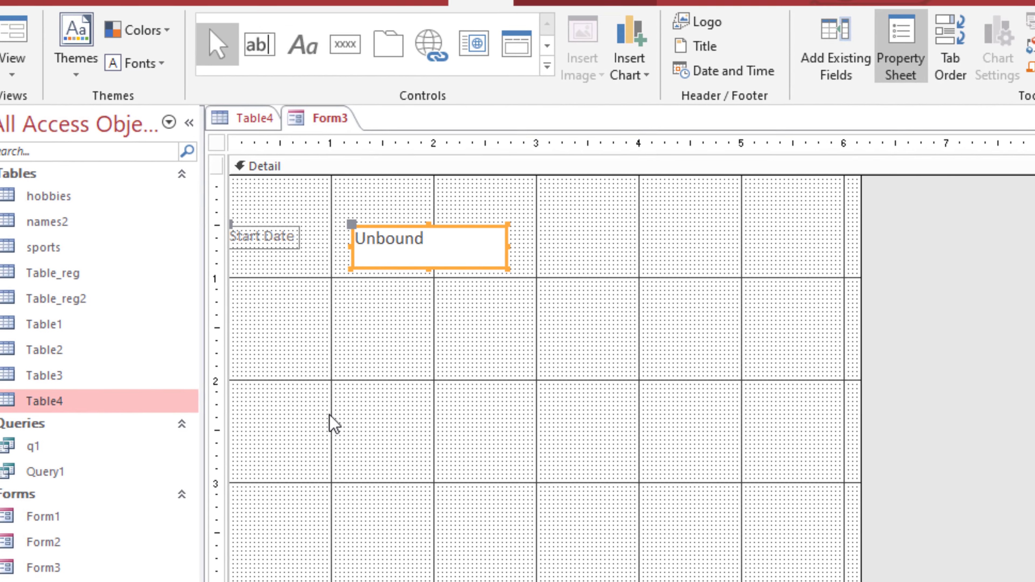
# Step: Duplicate the Start Date label and text box, and place the copy directly below the original
pyautogui.click(296, 307)
pyautogui.click(284, 253)
pyautogui.keyDown('shift'); pyautogui.click(409, 269); pyautogui.keyUp('shift')
pyautogui.rightClick(411, 271)
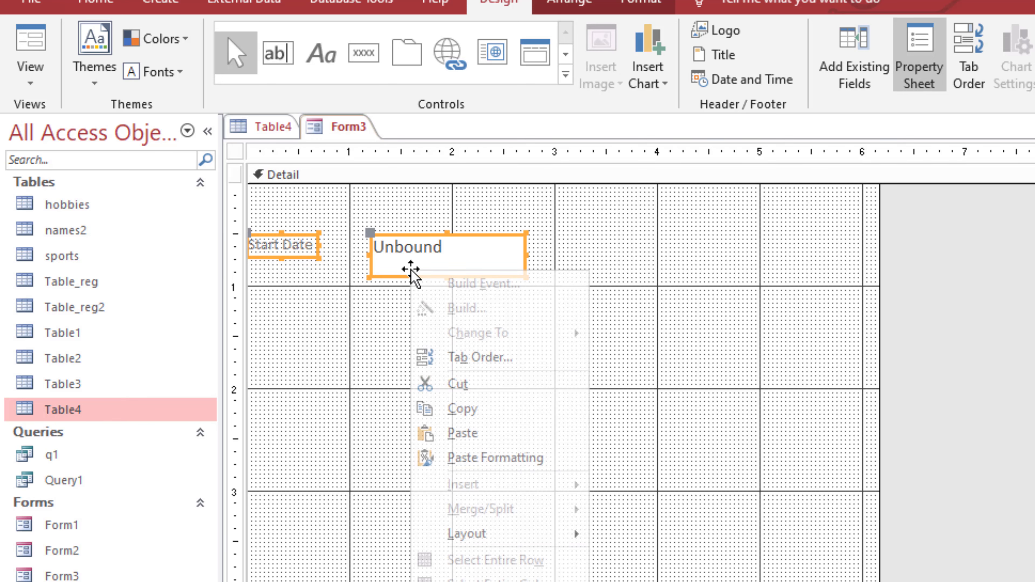
pyautogui.click(480, 408)
pyautogui.rightClick(462, 357)
pyautogui.click(542, 416)
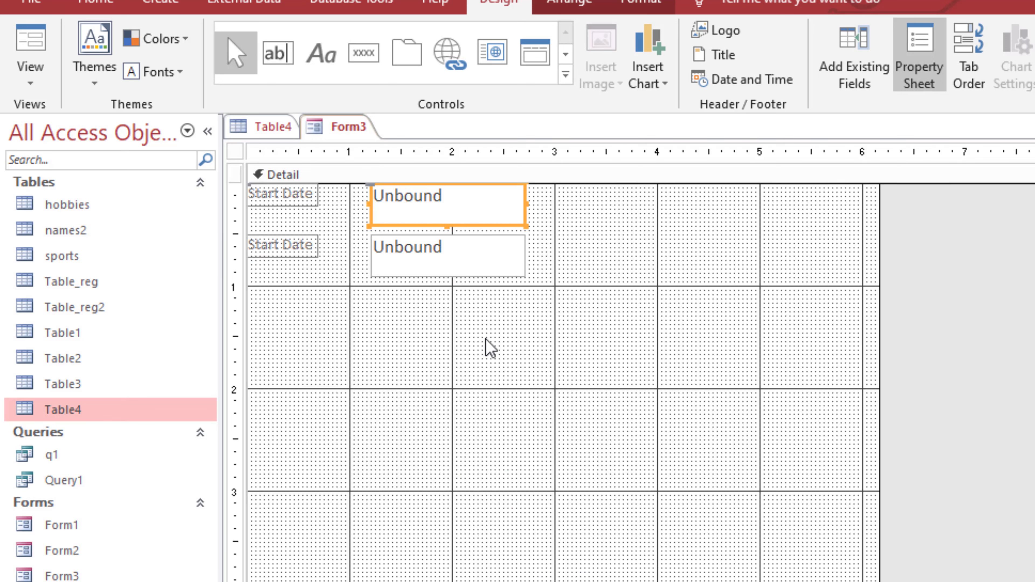
pyautogui.click(403, 278)
pyautogui.moveTo(403, 285); pyautogui.dragTo(397, 342)
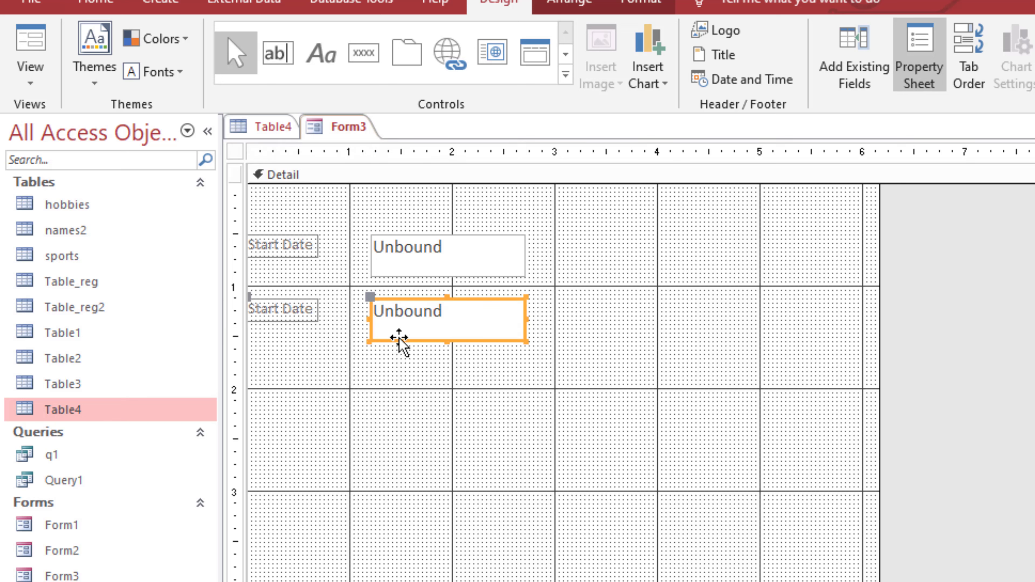
# Step: Change the lower label's caption to "End Date" and name its text box "end"
pyautogui.click(281, 312)
pyautogui.doubleClick(281, 312)
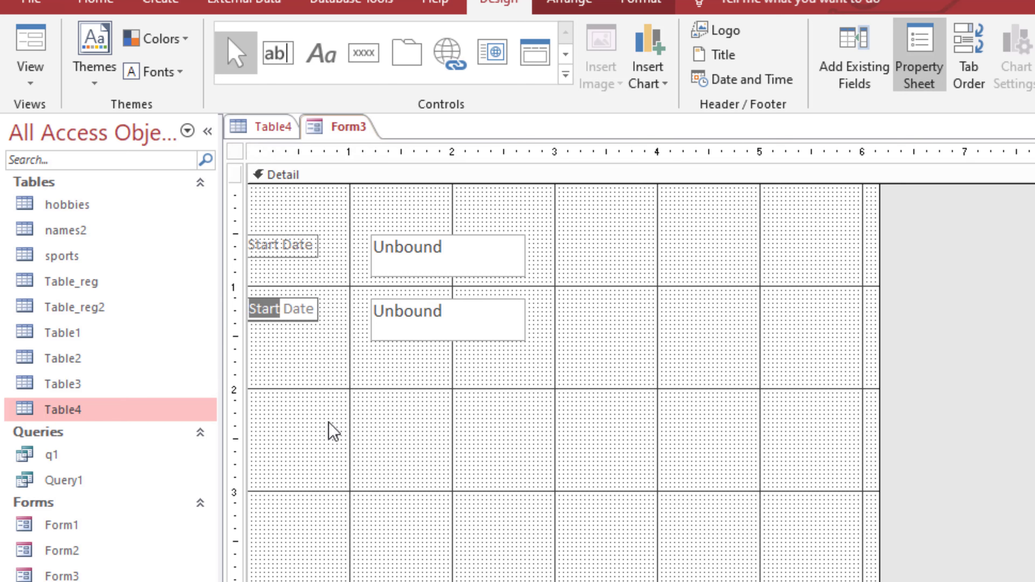
pyautogui.write('End')
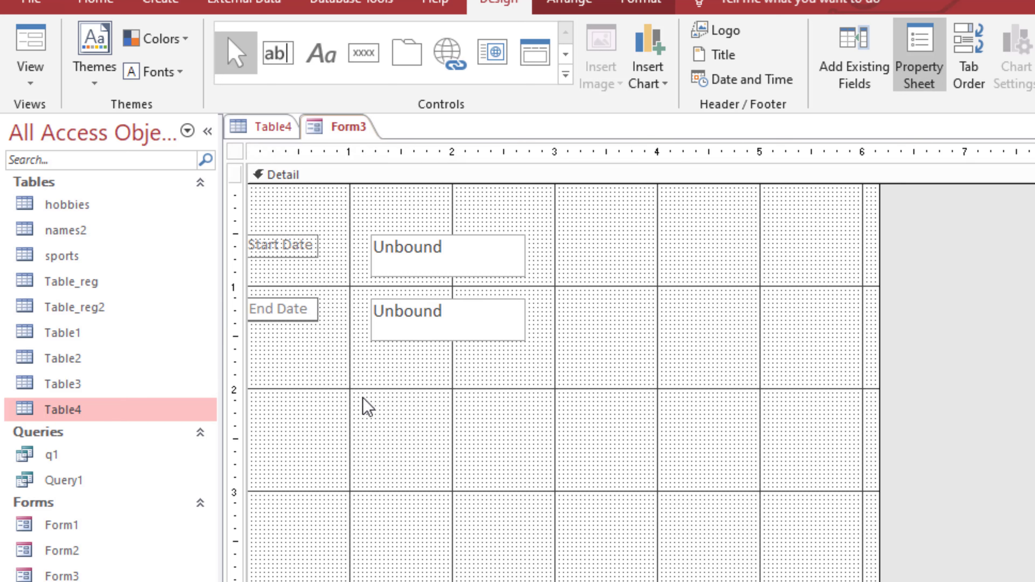
pyautogui.click(458, 337)
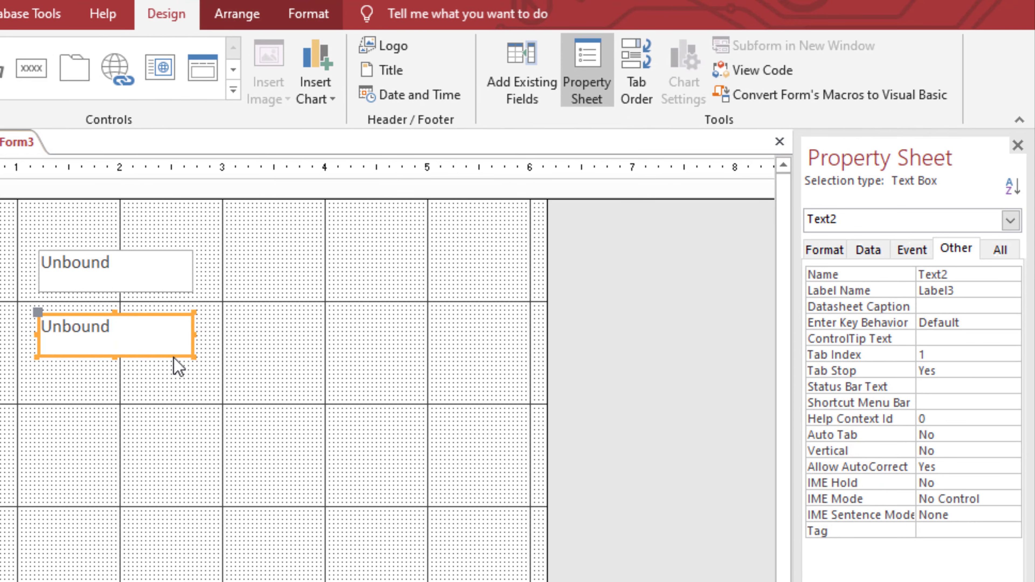
pyautogui.moveTo(957, 275); pyautogui.dragTo(904, 274)
pyautogui.write('end')
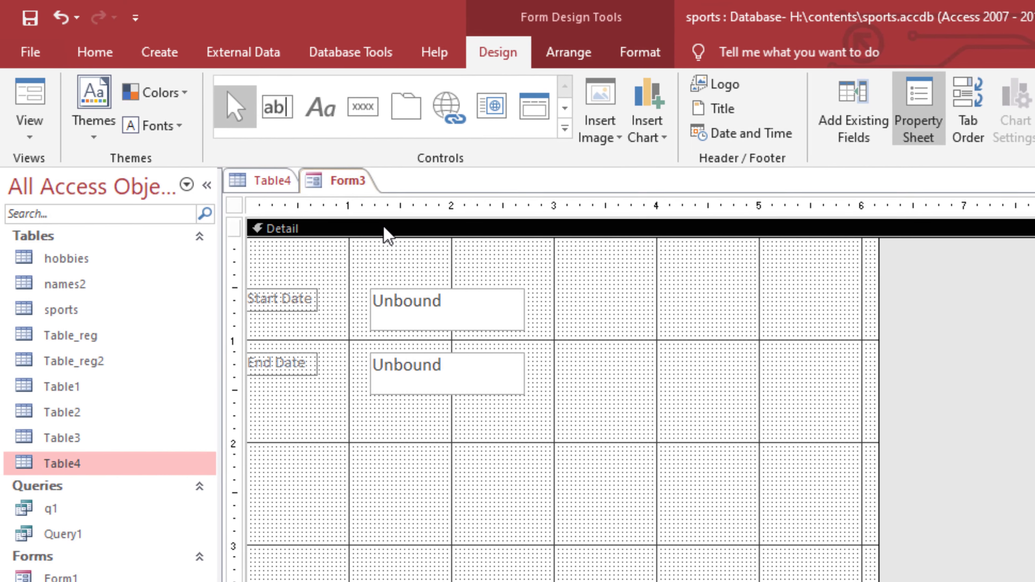
# Step: Display Form3 in Form View and pick 3/14/2025 as the Start Date
pyautogui.rightClick(23, 145)
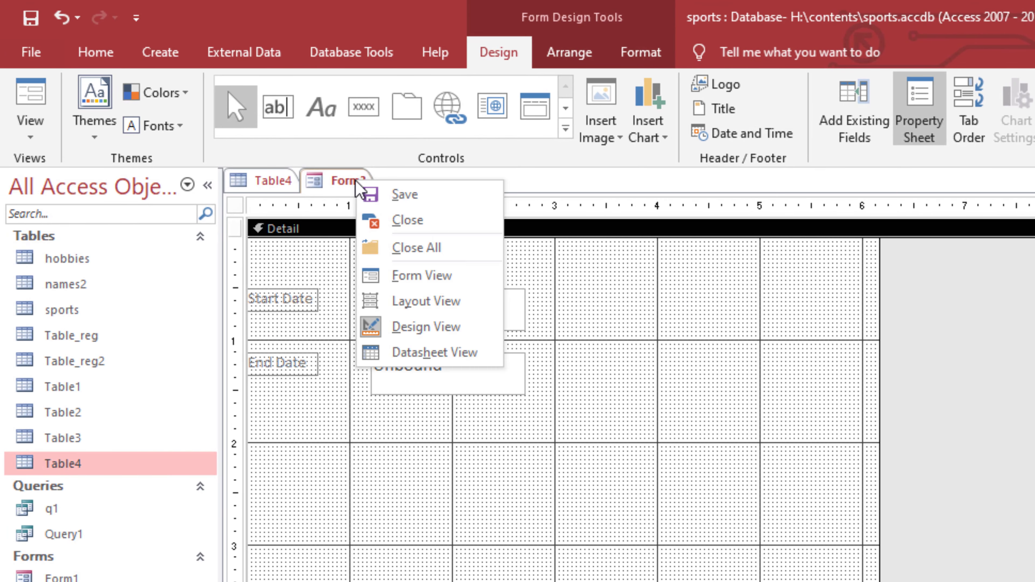
pyautogui.click(420, 276)
pyautogui.click(533, 251)
pyautogui.click(495, 347)
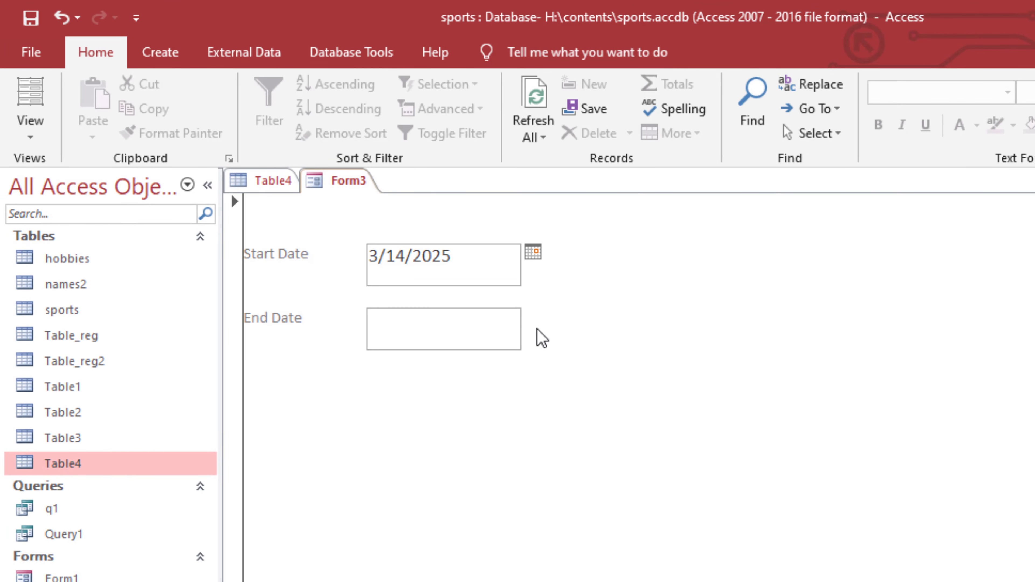
# Step: Pick 3/6/2025 as the End Date, and replace it with 3/27/2025
pyautogui.click(516, 334)
pyautogui.click(533, 316)
pyautogui.click(473, 395)
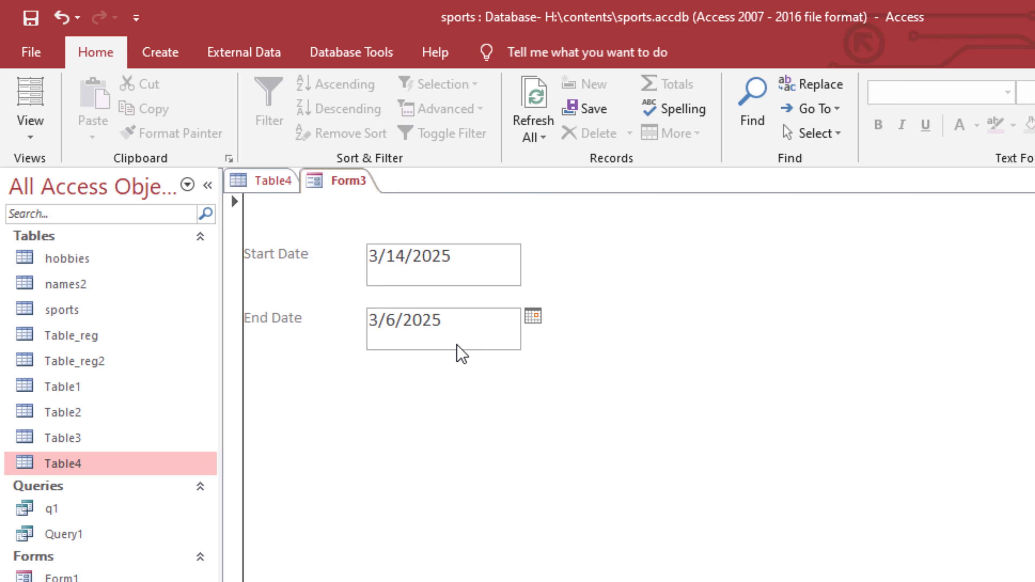
pyautogui.click(533, 317)
pyautogui.click(468, 445)
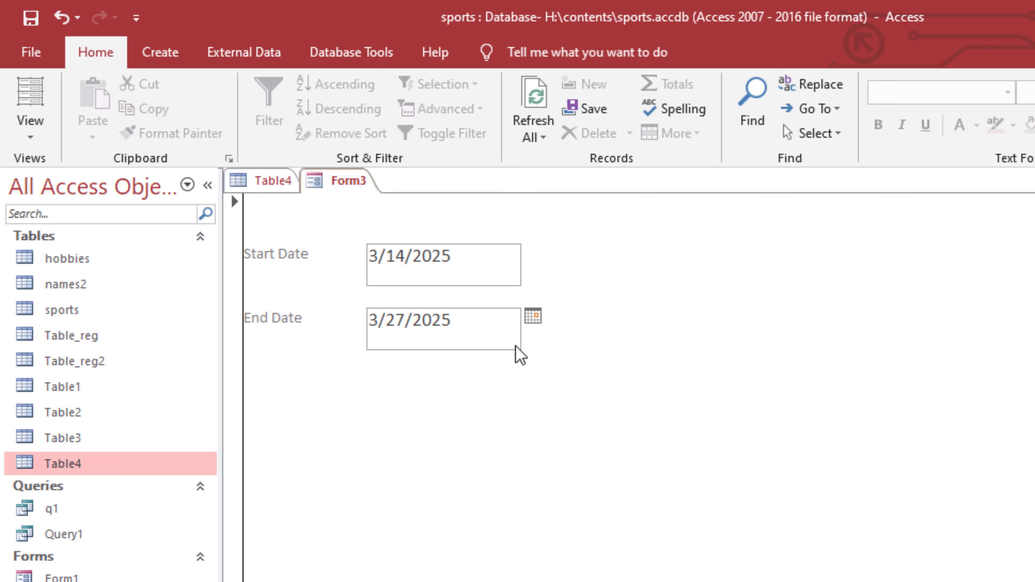
# Step: Create a new query design based on Table4 and enlarge its field list to show all fields
pyautogui.click(163, 57)
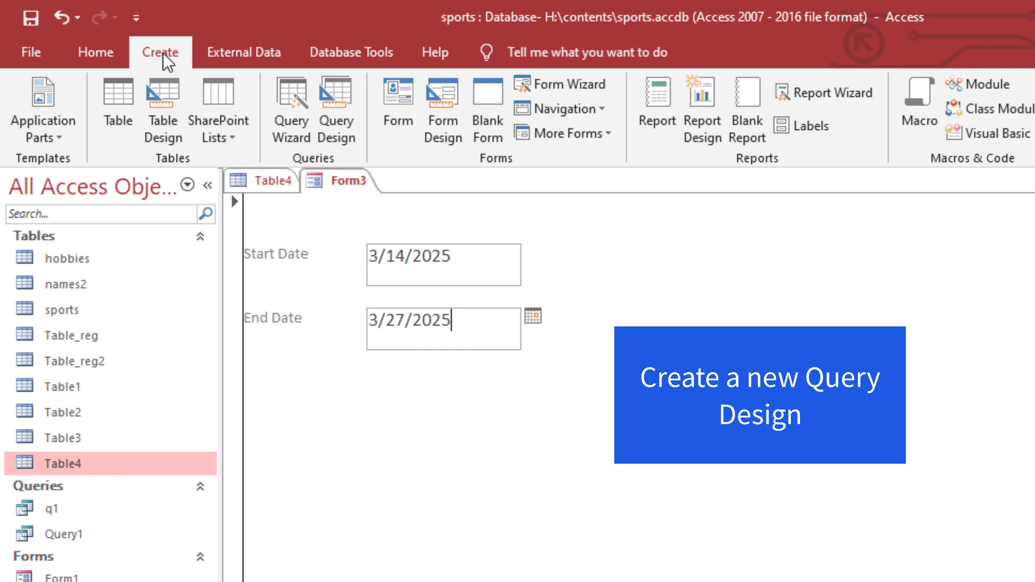
pyautogui.click(347, 114)
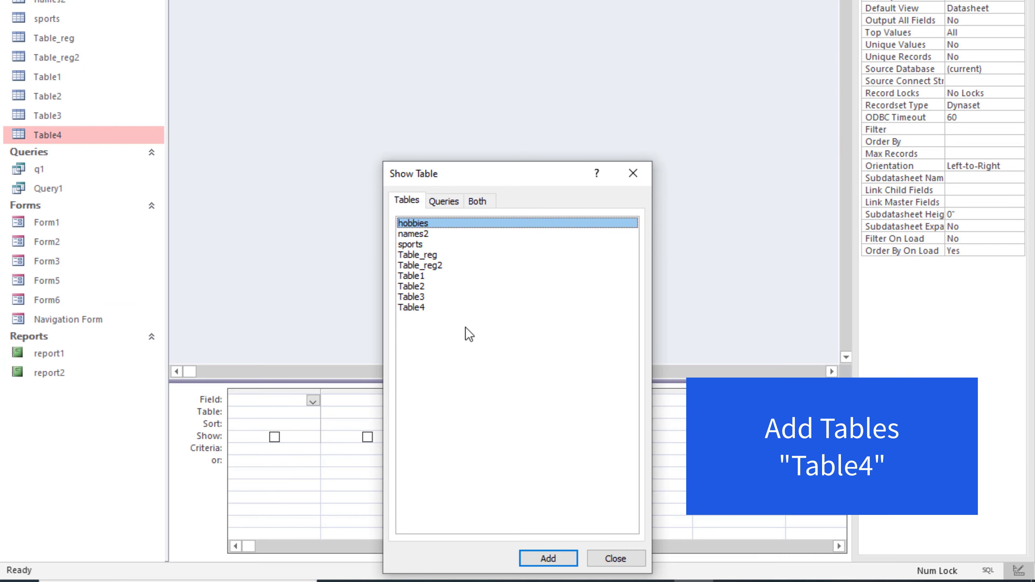
pyautogui.click(416, 306)
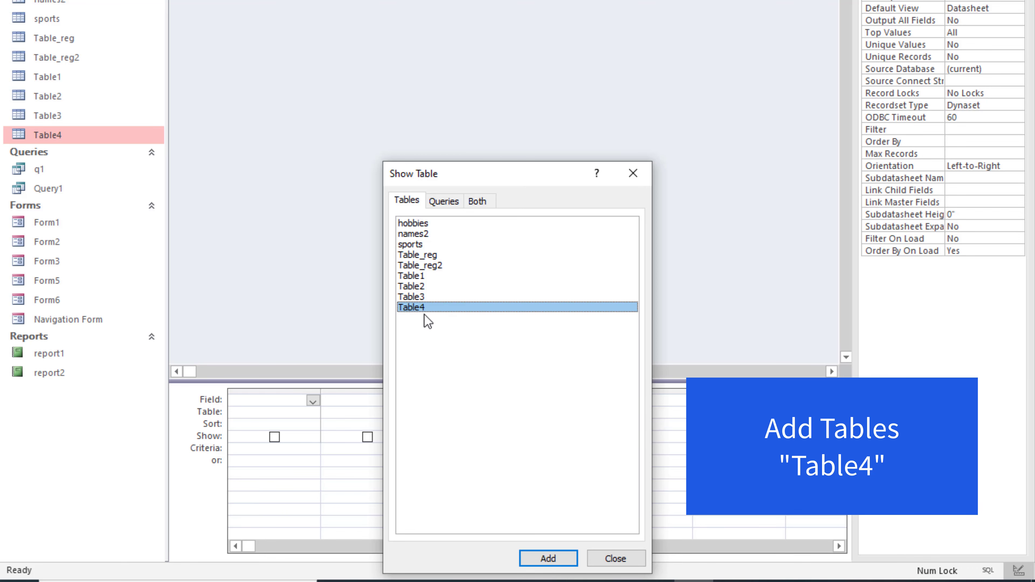
pyautogui.click(547, 563)
pyautogui.click(595, 564)
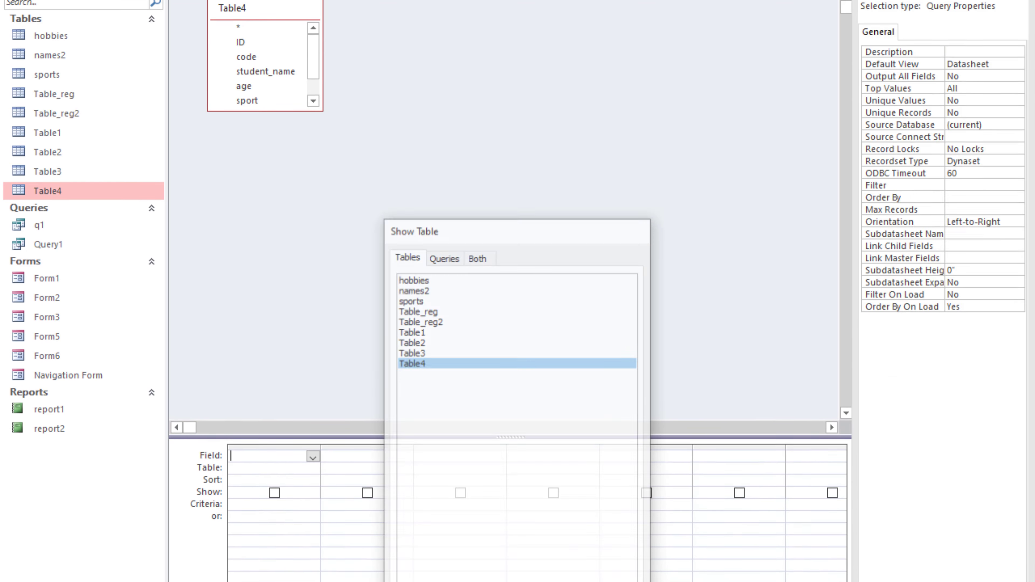
pyautogui.moveTo(262, 184); pyautogui.dragTo(266, 270)
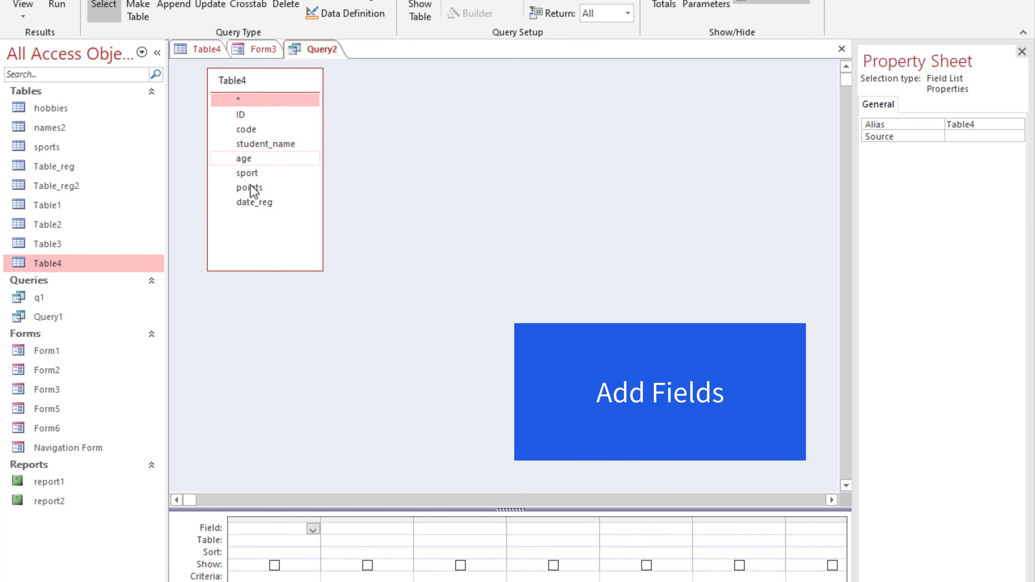
# Step: Add the fields ID, code, student_name, age, sport, points and date_reg from Table4 to the query grid
pyautogui.doubleClick(240, 115)
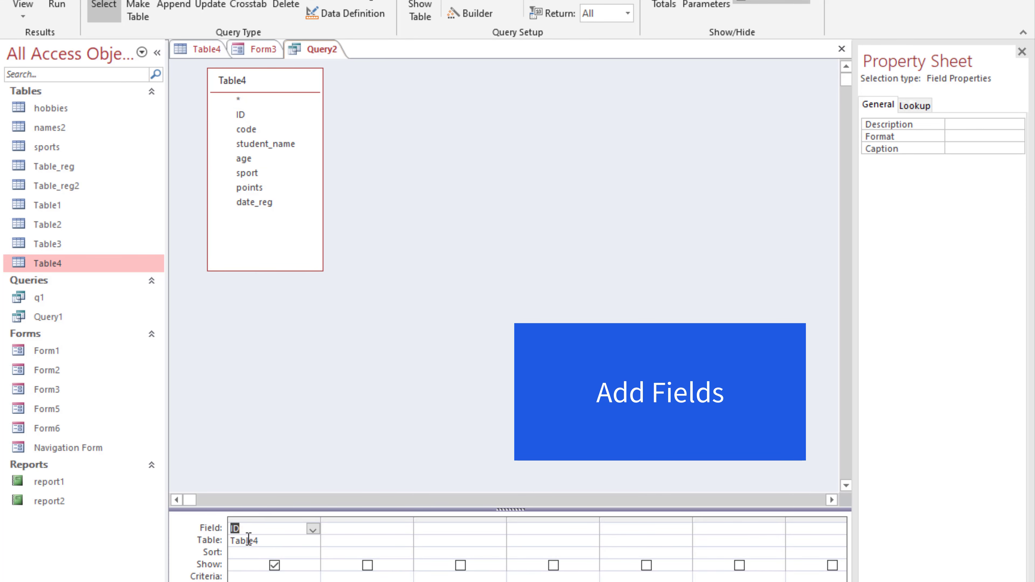
pyautogui.doubleClick(256, 130)
pyautogui.doubleClick(262, 143)
pyautogui.doubleClick(252, 158)
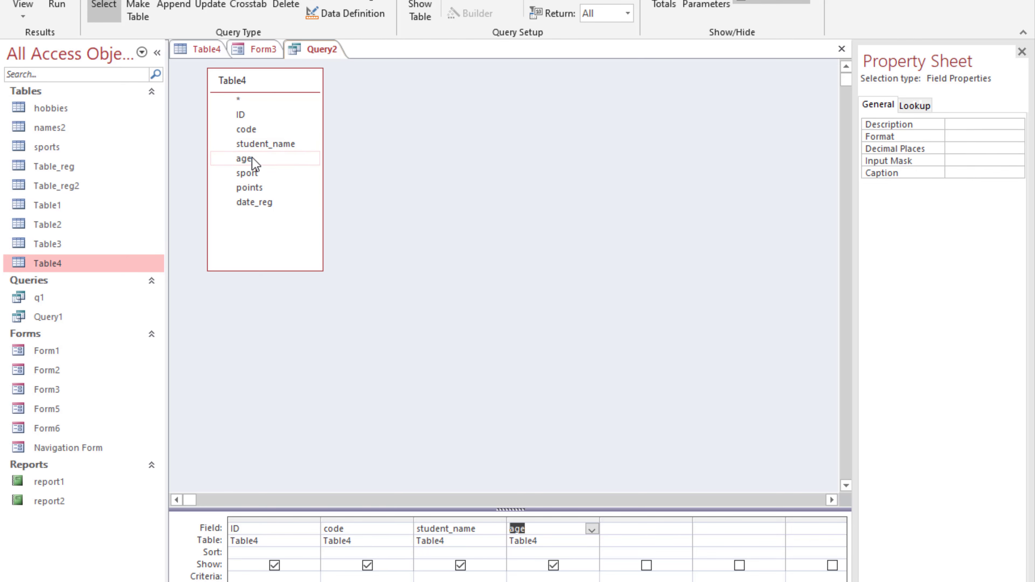
pyautogui.doubleClick(255, 173)
pyautogui.doubleClick(255, 189)
pyautogui.doubleClick(261, 203)
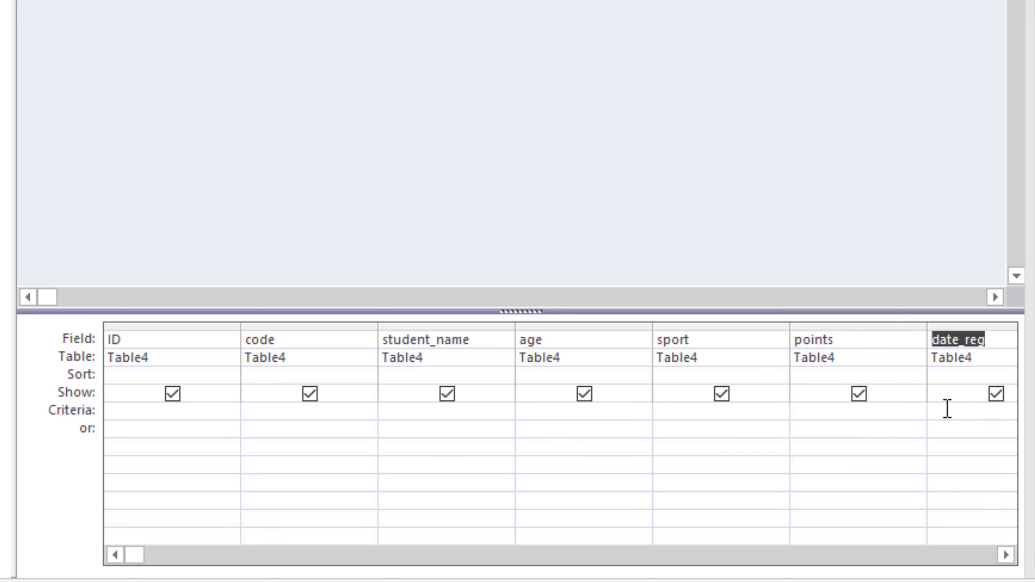
# Step: Begin the date_reg criterion with Between [Forms]![Form3]![start1]
pyautogui.press('Tab')
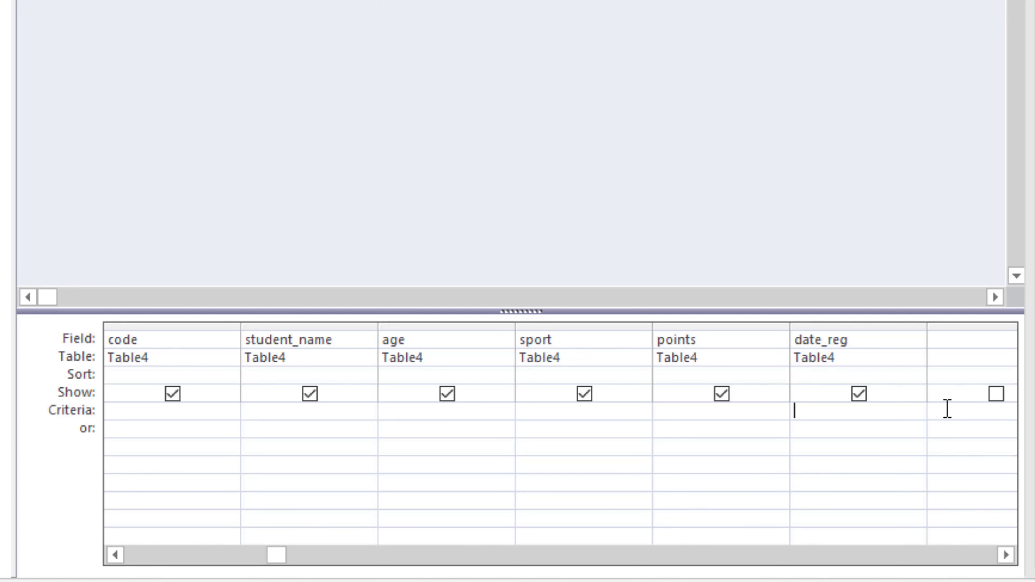
pyautogui.write('Be')
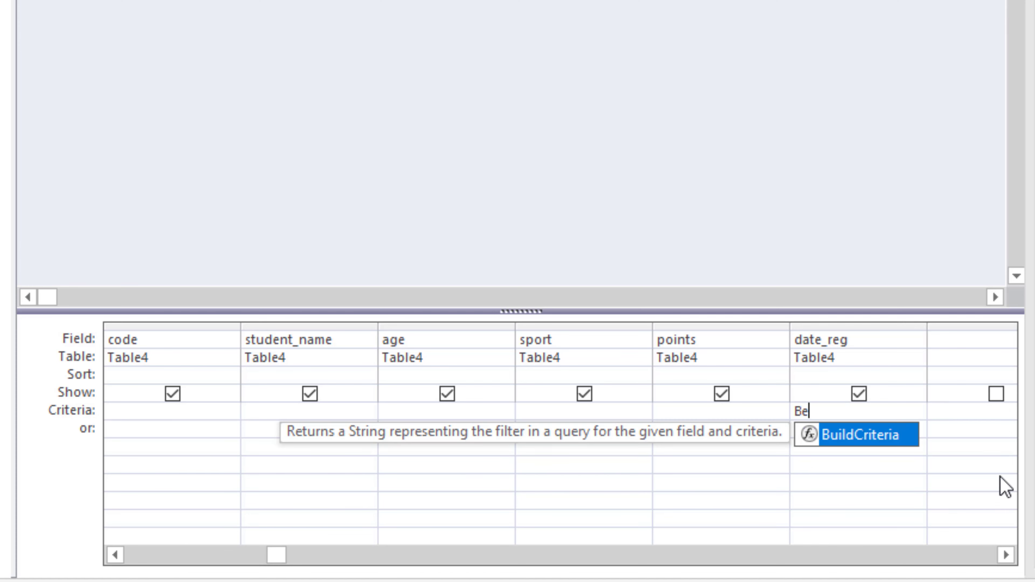
pyautogui.write('tween ')
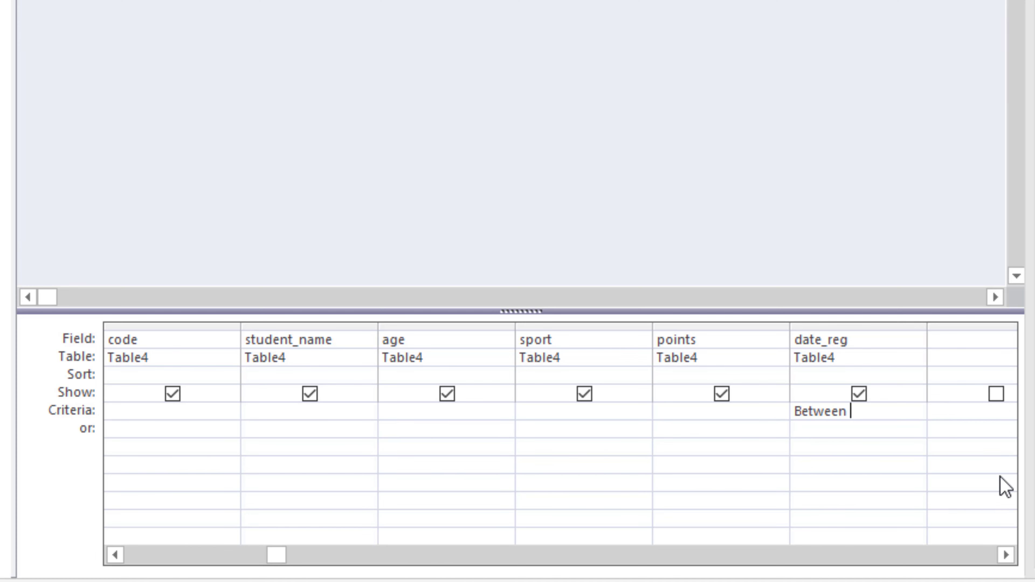
pyautogui.write('For')
pyautogui.doubleClick(924, 572)
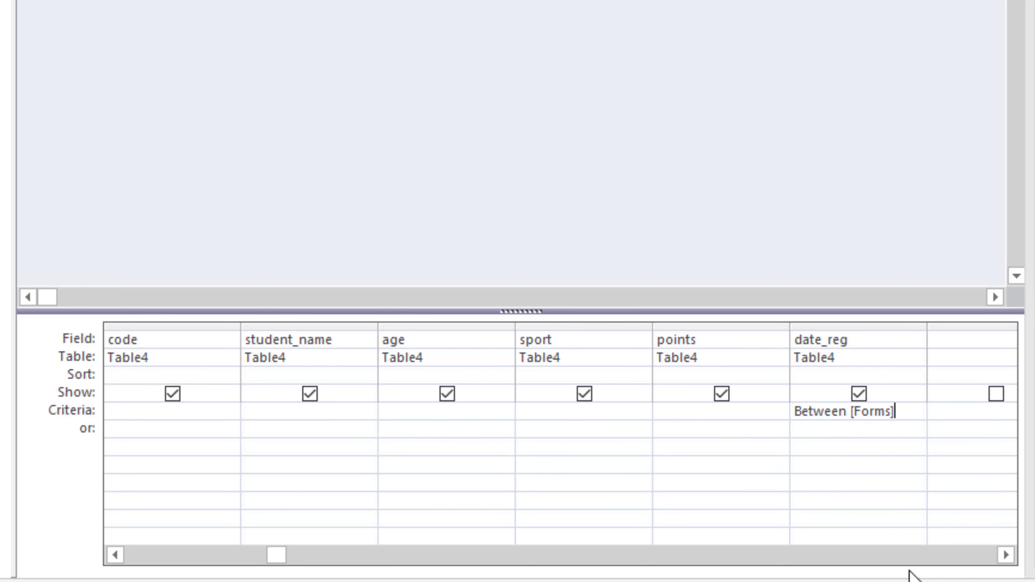
pyautogui.write('!')
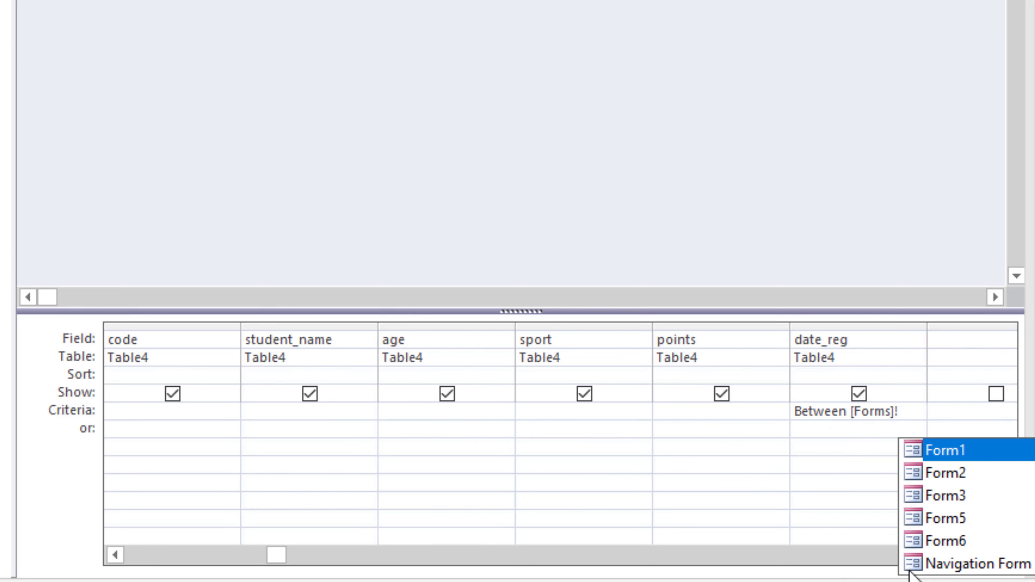
pyautogui.doubleClick(947, 496)
pyautogui.write('!')
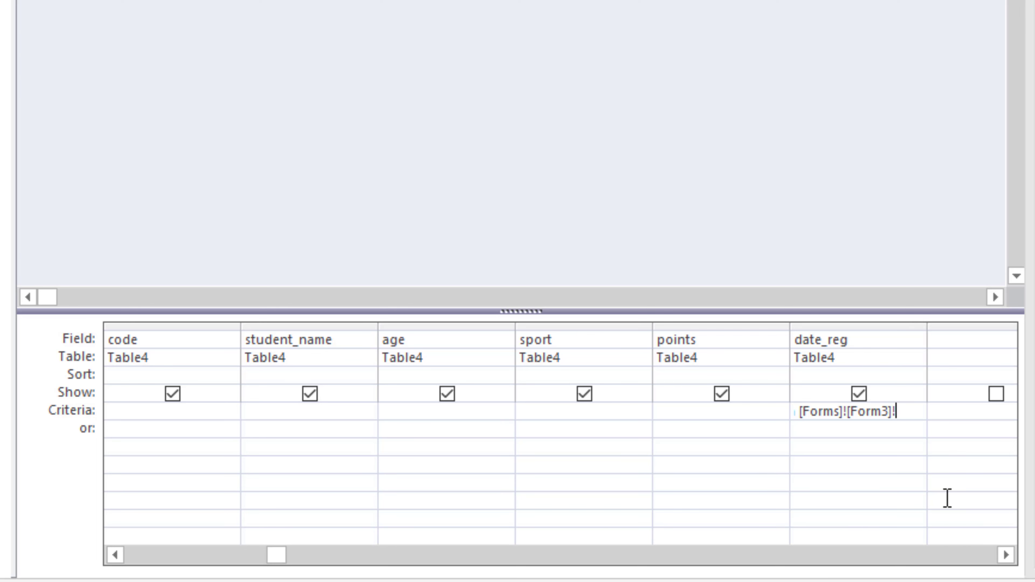
pyautogui.doubleClick(953, 543)
# Step: Complete the date_reg criterion with And [Forms]![Form3]![end1] as the upper limit
pyautogui.write('And ')
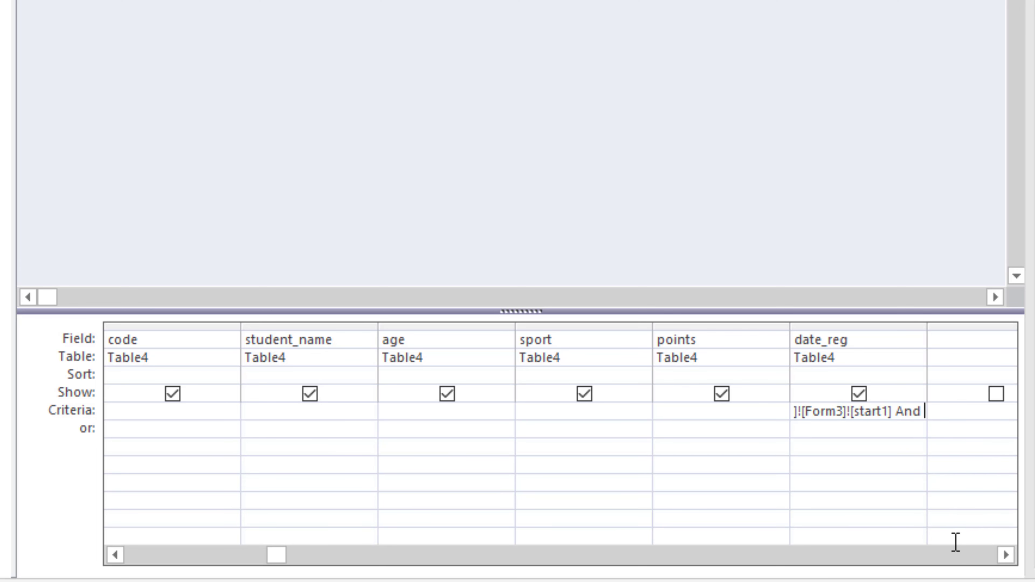
pyautogui.write('Form')
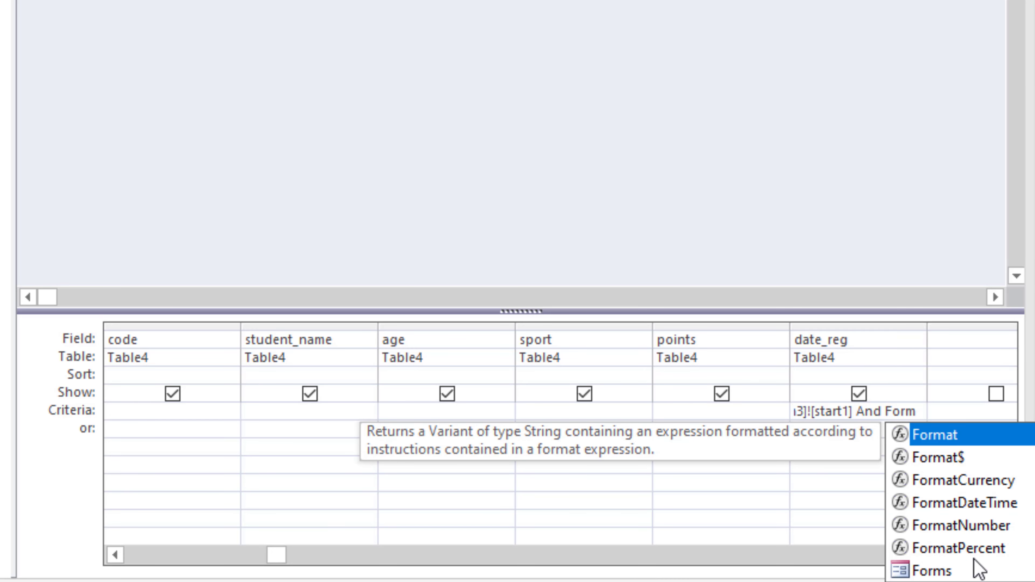
pyautogui.doubleClick(948, 571)
pyautogui.write('!')
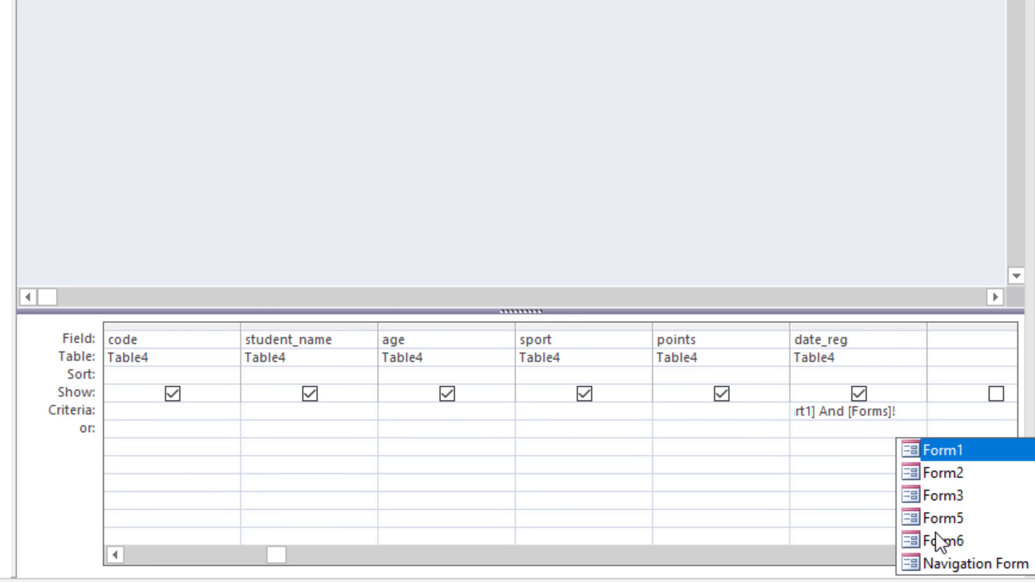
pyautogui.doubleClick(945, 499)
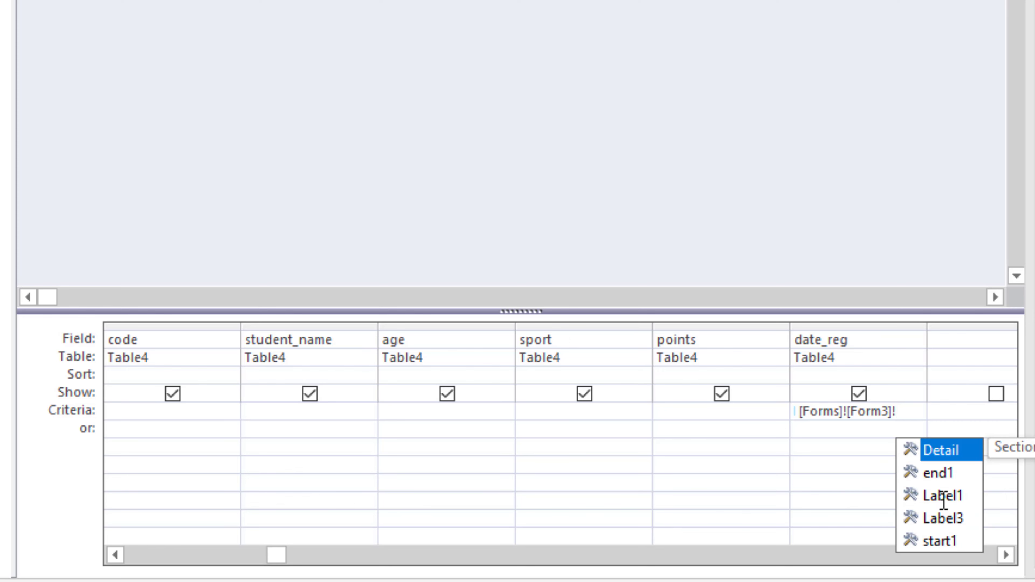
pyautogui.doubleClick(938, 474)
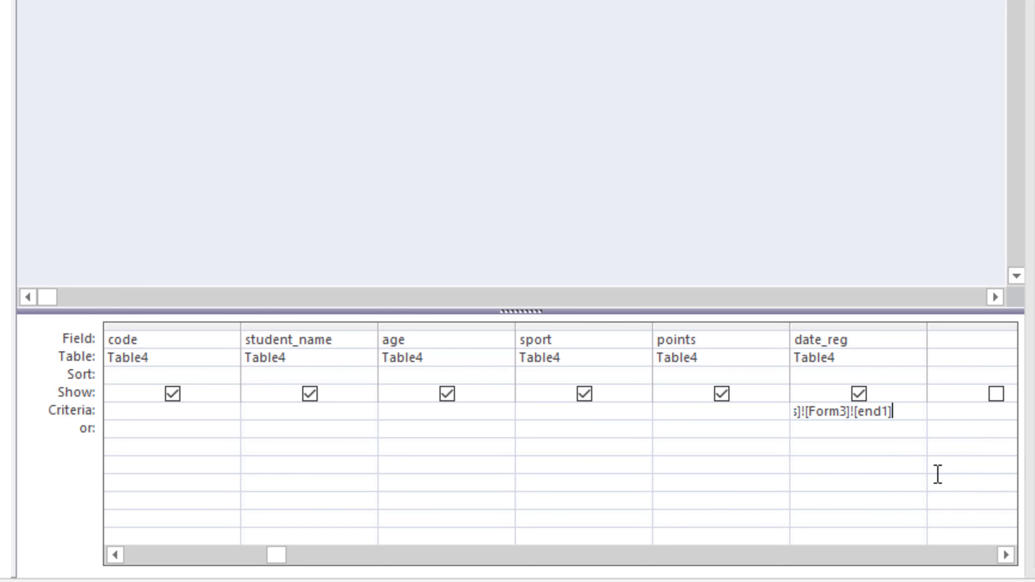
# Step: Review the full date_reg criterion in the Zoom window and close it
pyautogui.rightClick(854, 411)
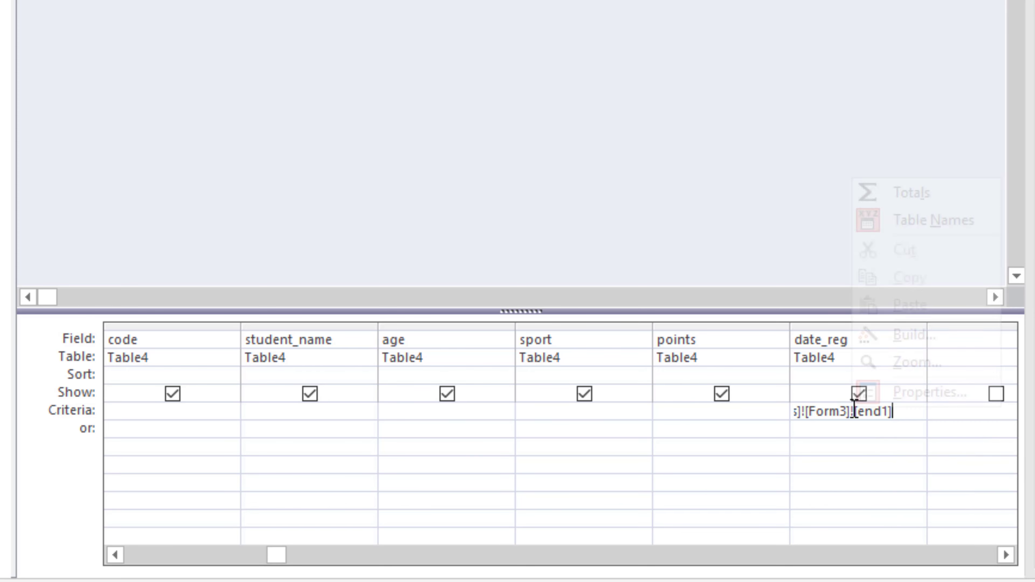
pyautogui.click(911, 363)
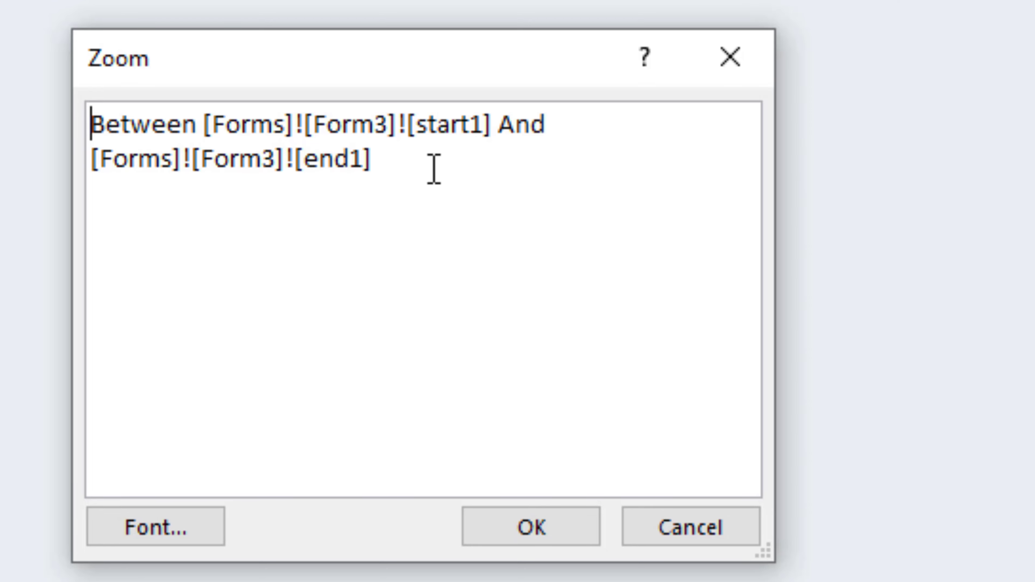
pyautogui.click(535, 538)
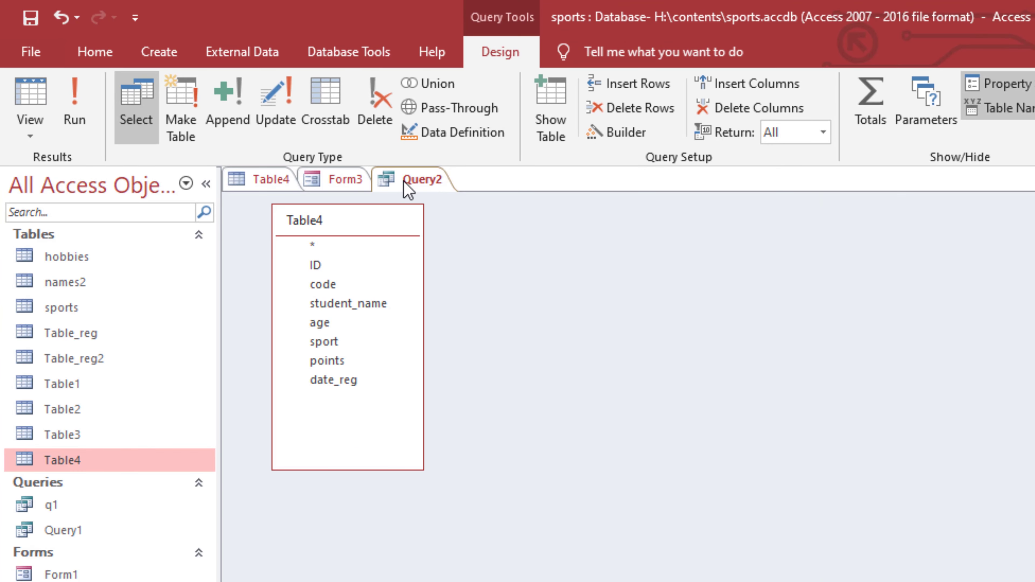
# Step: Save the query under the name Query2
pyautogui.rightClick(407, 188)
pyautogui.click(432, 194)
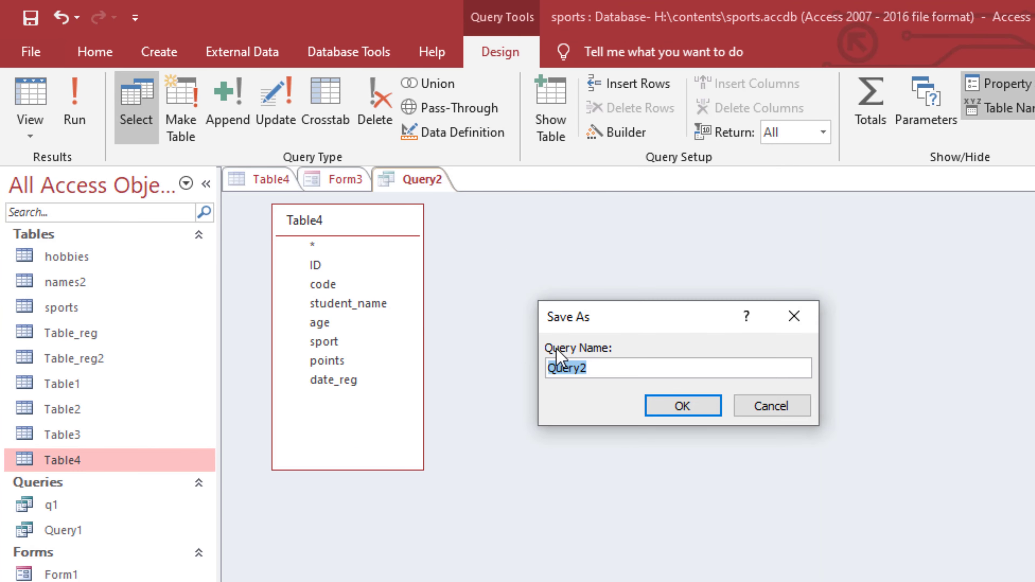
pyautogui.click(695, 408)
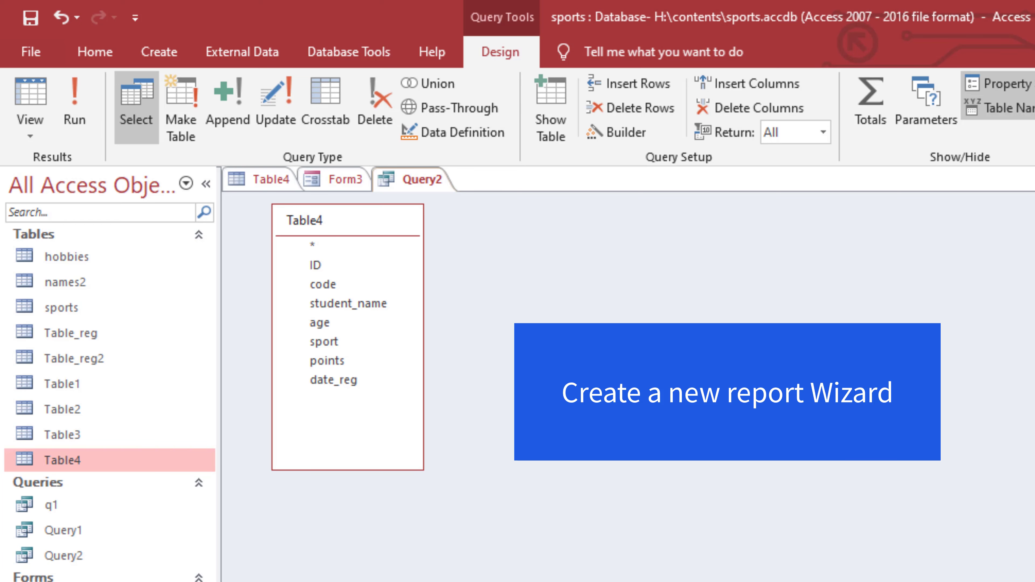
# Step: Start the Report Wizard on Query2 and include all of its fields in the report
pyautogui.click(157, 54)
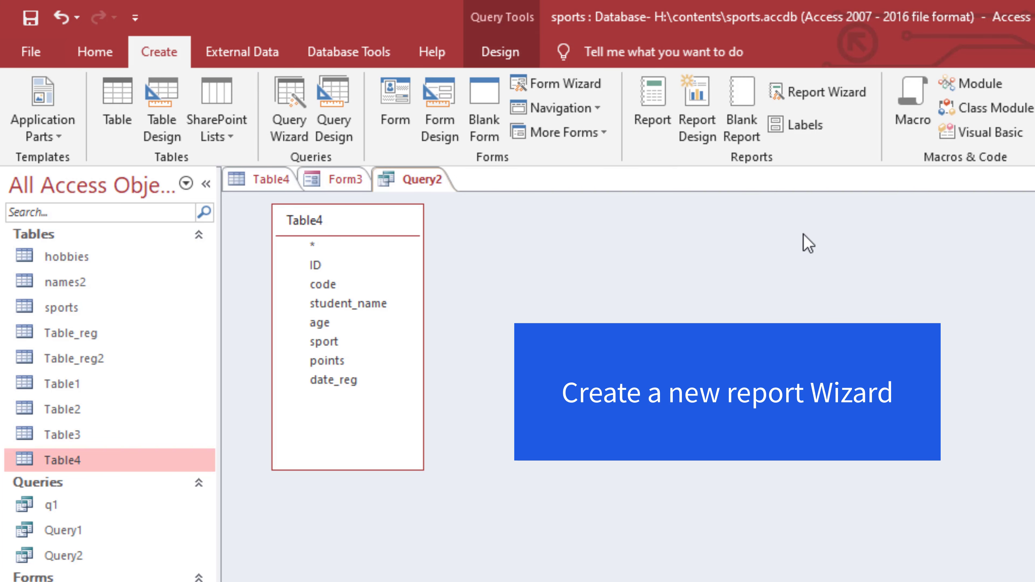
pyautogui.click(812, 97)
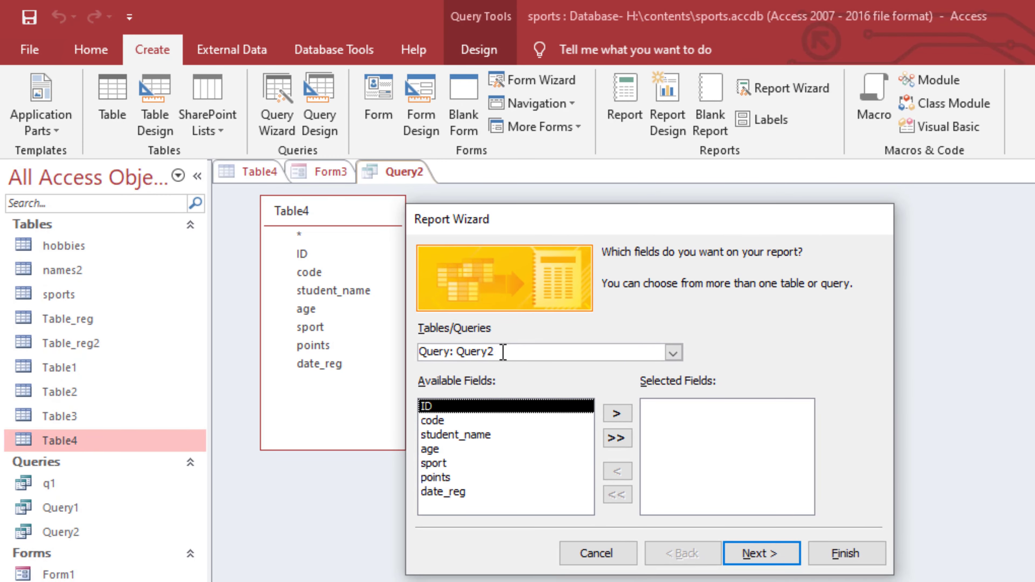
pyautogui.click(619, 439)
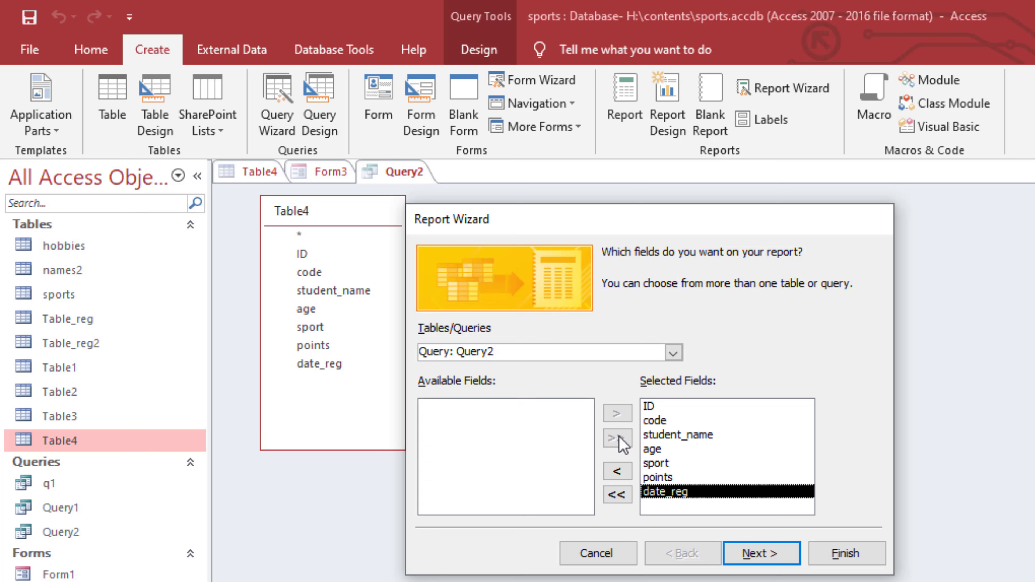
pyautogui.click(757, 565)
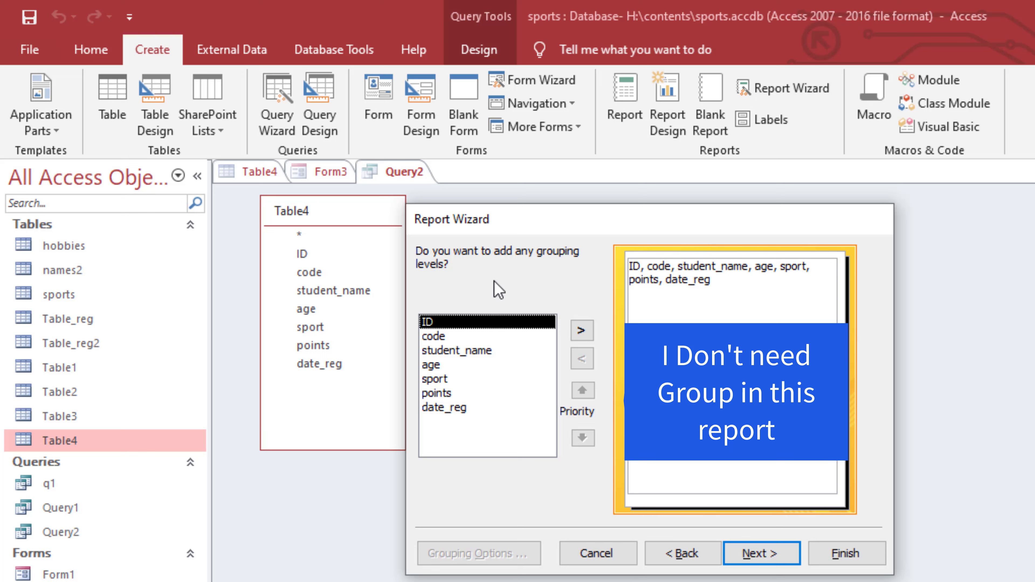
# Step: Leave the report ungrouped and accept the Tabular layout in Portrait orientation
pyautogui.click(754, 562)
pyautogui.click(778, 320)
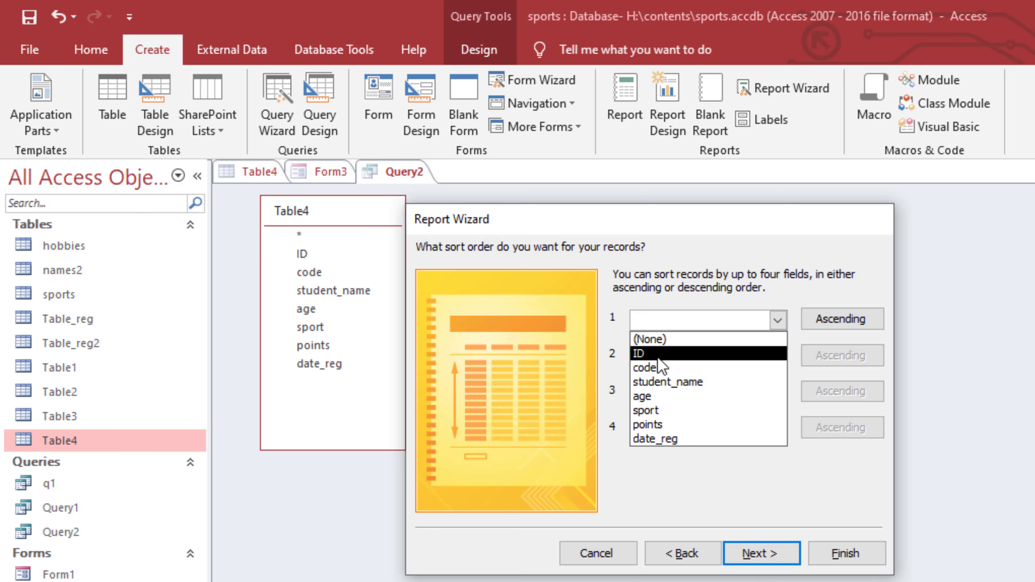
pyautogui.click(766, 553)
pyautogui.click(769, 553)
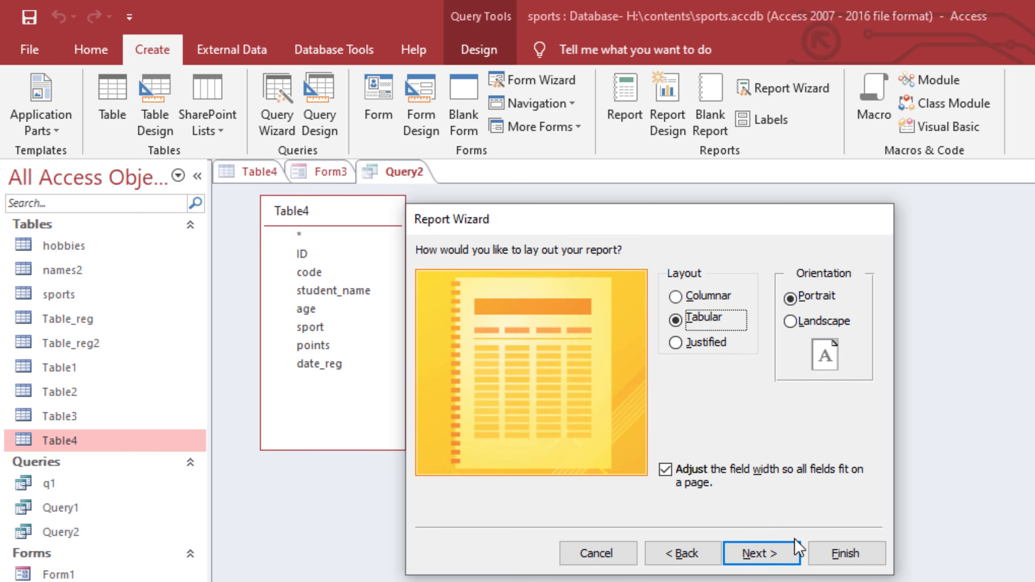
pyautogui.click(765, 557)
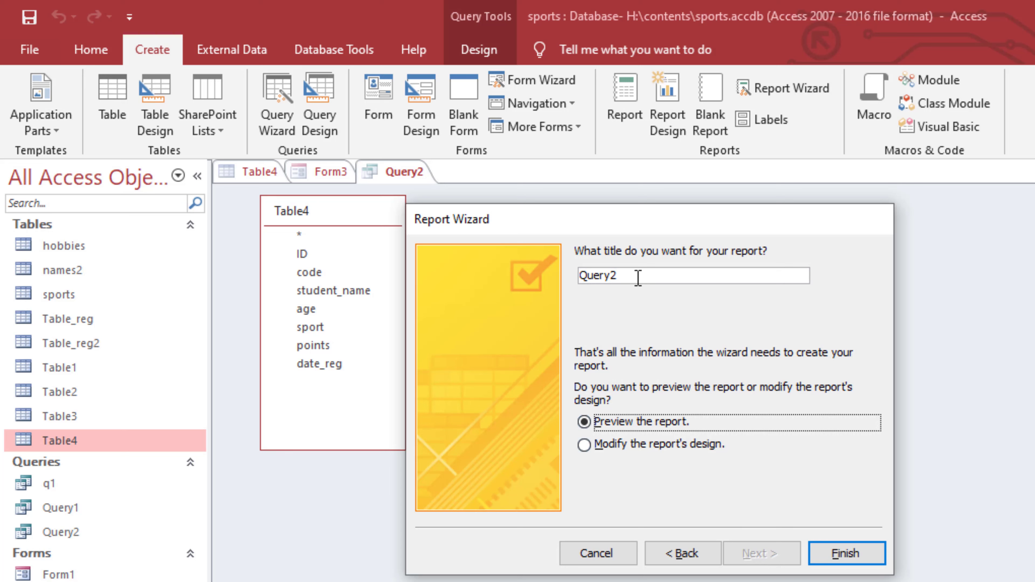
# Step: Title the report report3 and finish the wizard with the report preview
pyautogui.doubleClick(611, 280)
pyautogui.write('report3')
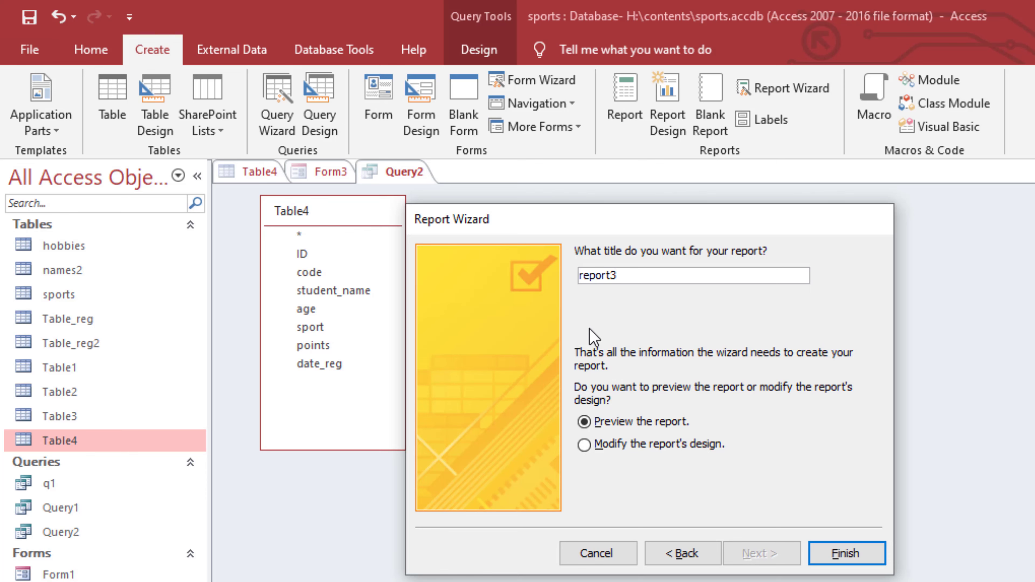
pyautogui.click(836, 553)
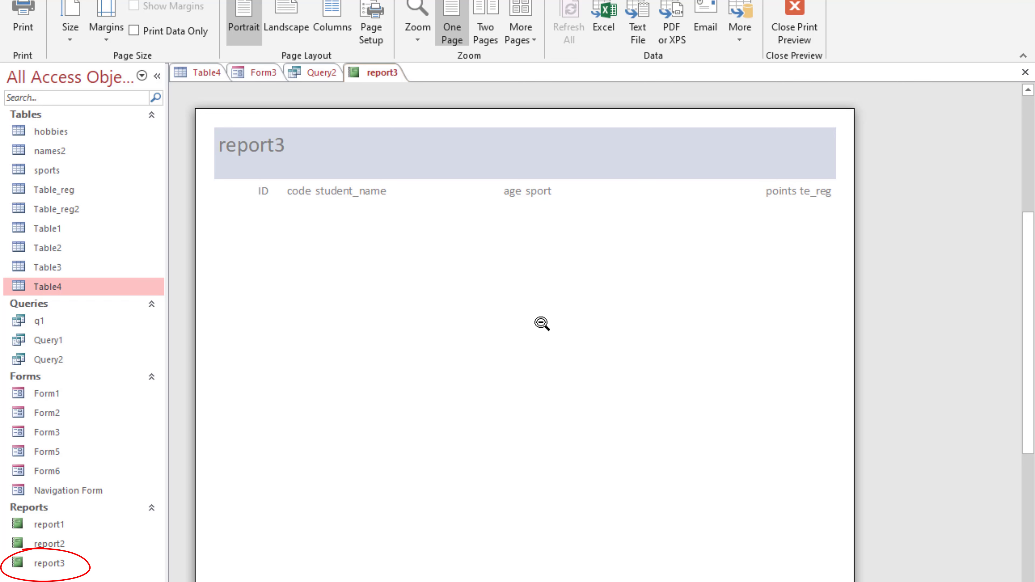
# Step: Close the report3 preview and switch Form3 to Design View
pyautogui.rightClick(377, 74)
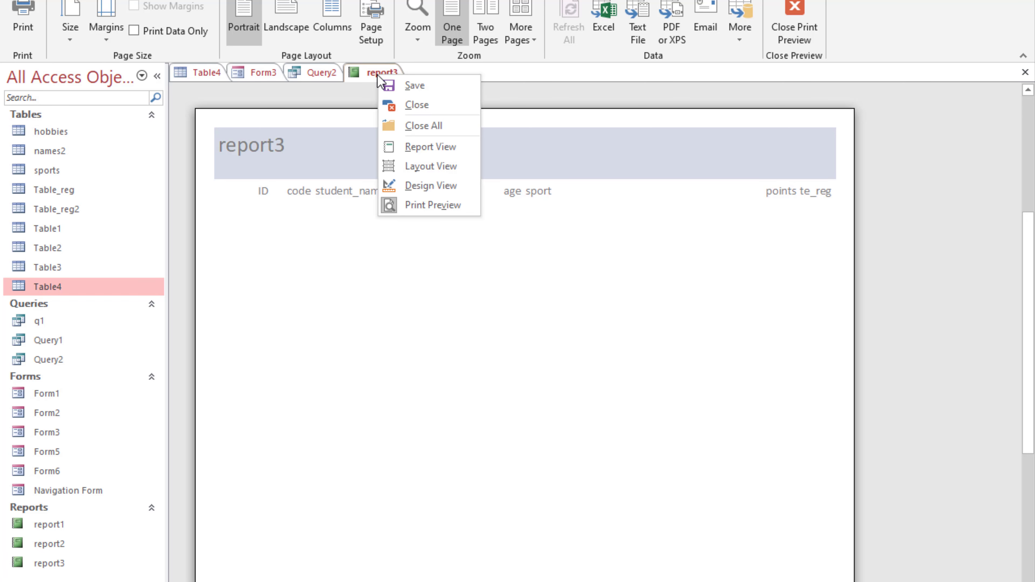
pyautogui.click(412, 105)
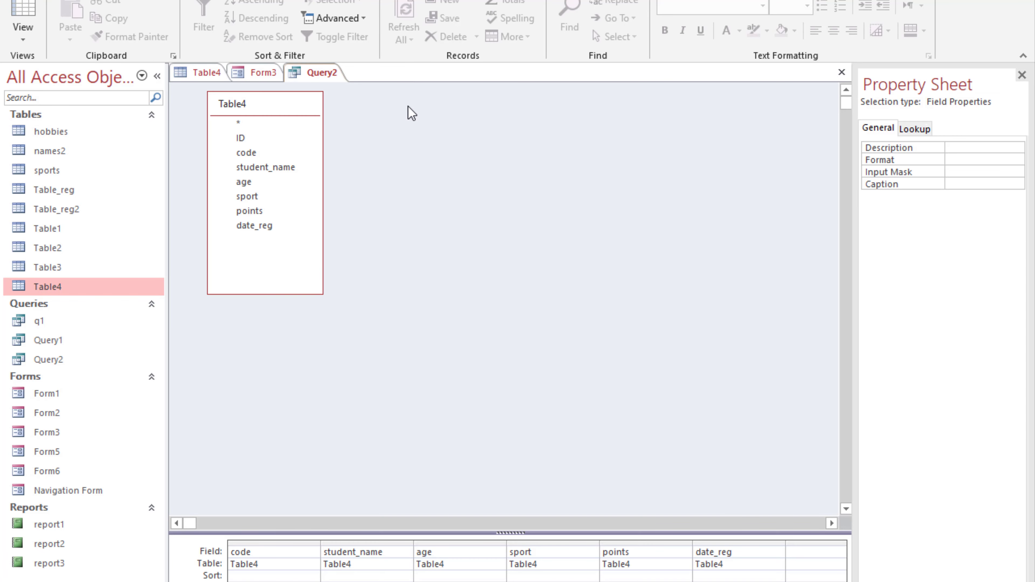
pyautogui.click(258, 74)
pyautogui.rightClick(257, 73)
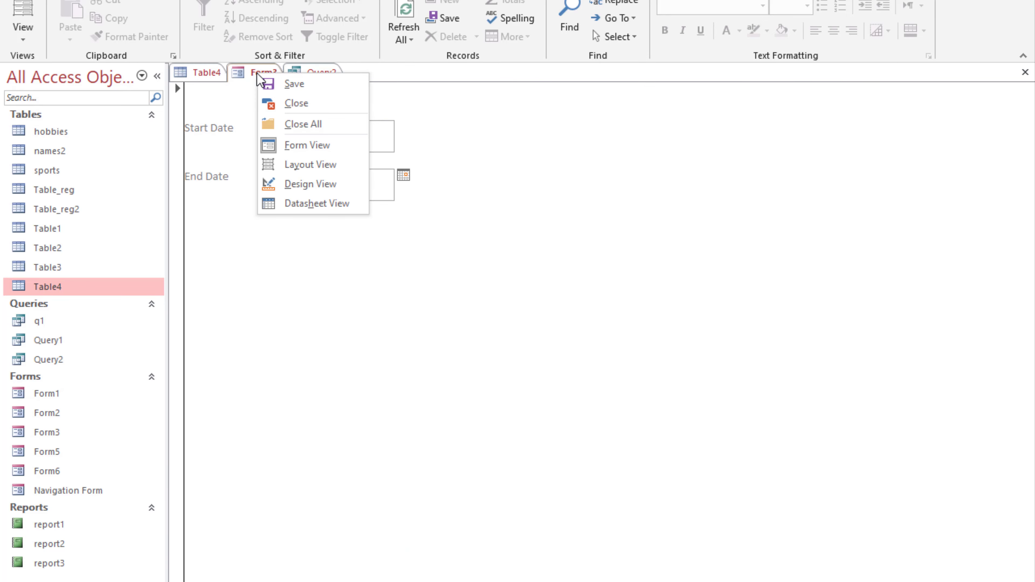
pyautogui.click(316, 185)
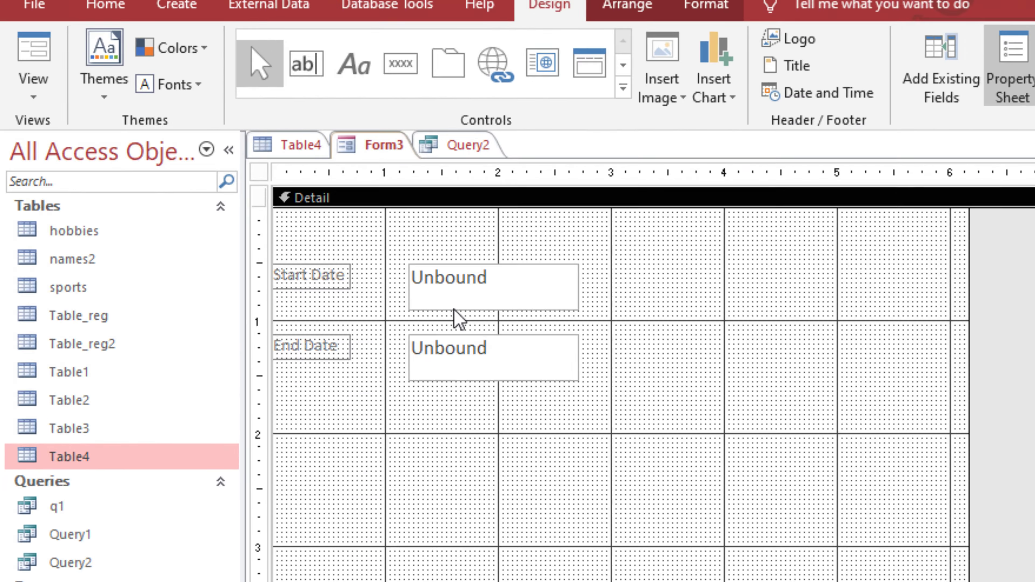
# Step: Add a command button to the right of the date boxes on Form3 with the Report Operations action Open Report
pyautogui.click(395, 69)
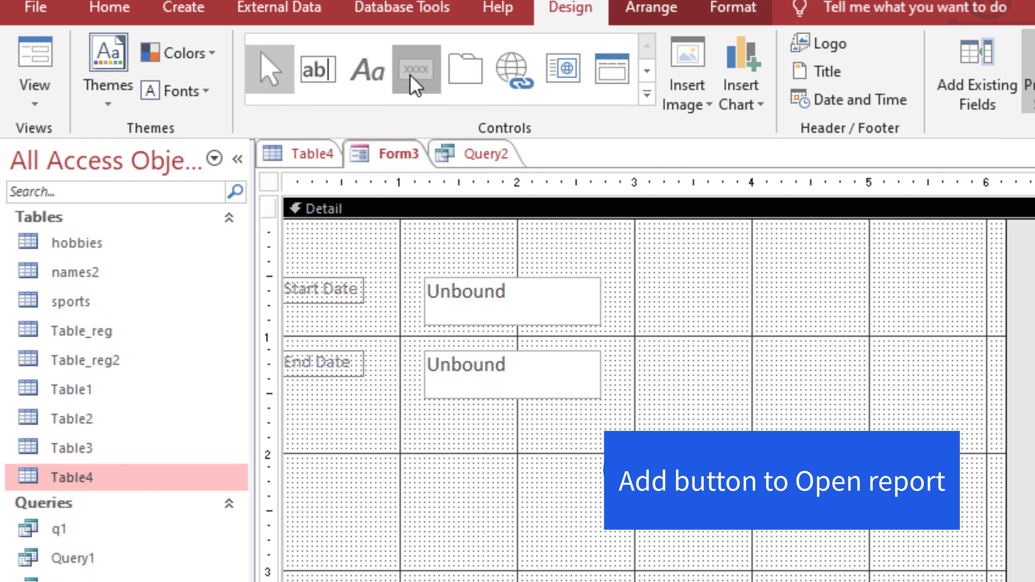
pyautogui.moveTo(640, 312); pyautogui.dragTo(858, 374)
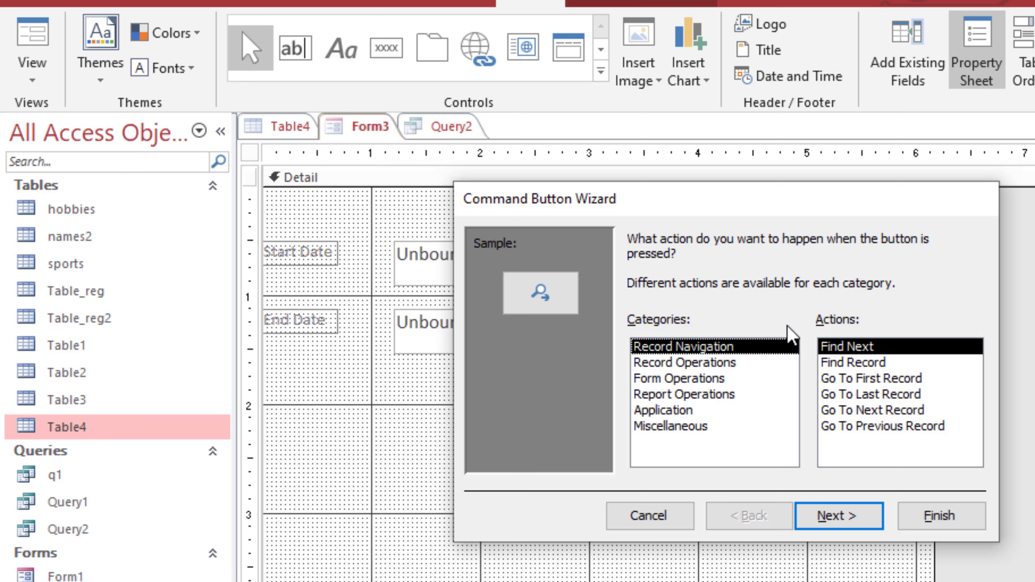
pyautogui.click(693, 394)
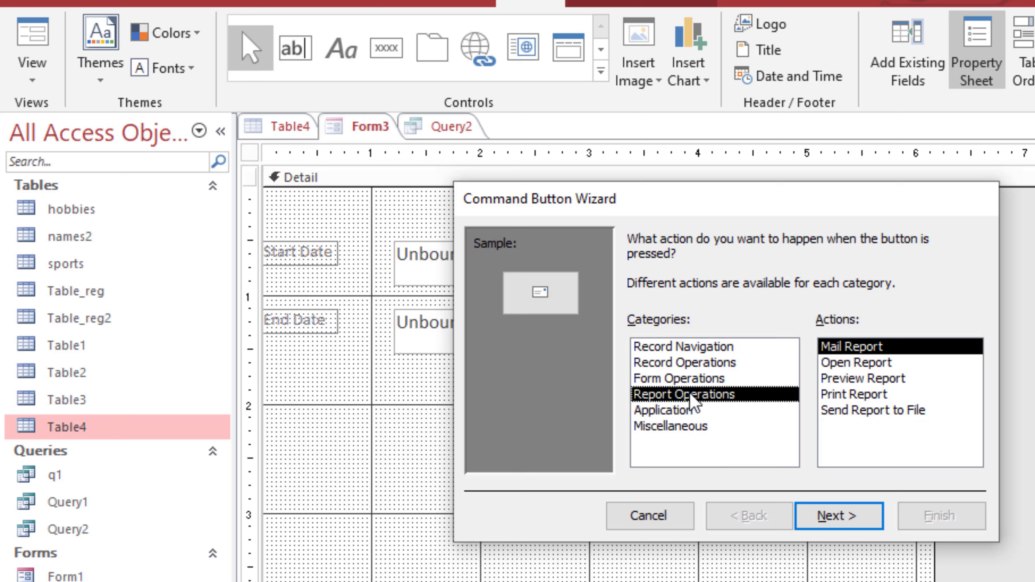
pyautogui.click(843, 363)
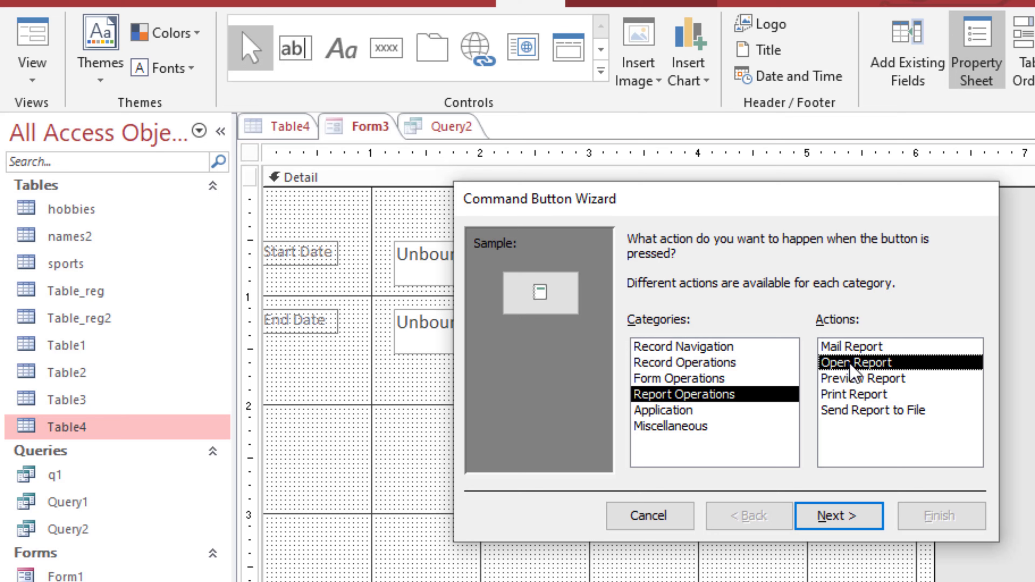
pyautogui.click(847, 517)
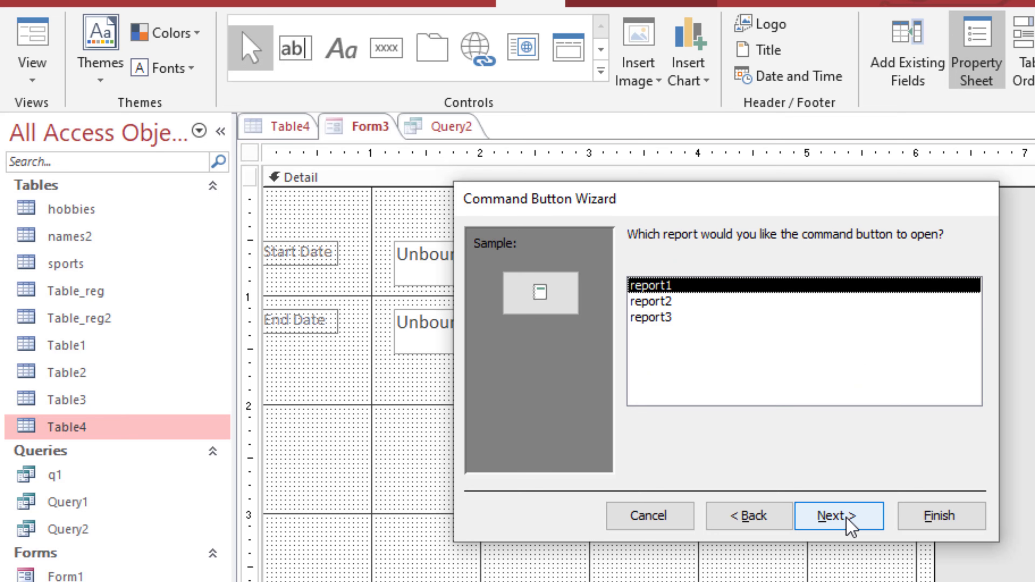
# Step: Make the command button open report3, give it the text Open Report instead of a picture, and finish the wizard
pyautogui.click(655, 320)
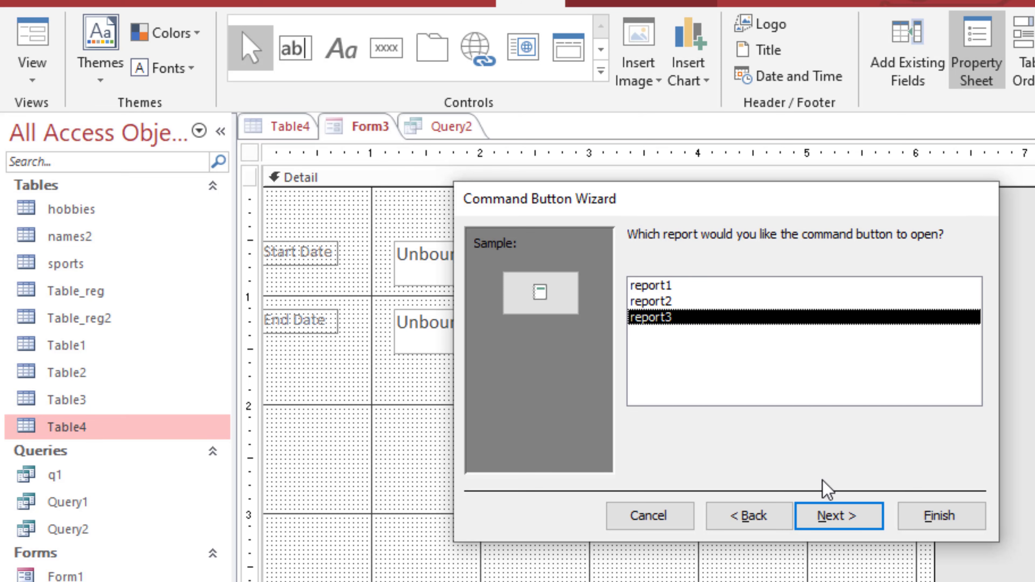
pyautogui.click(836, 523)
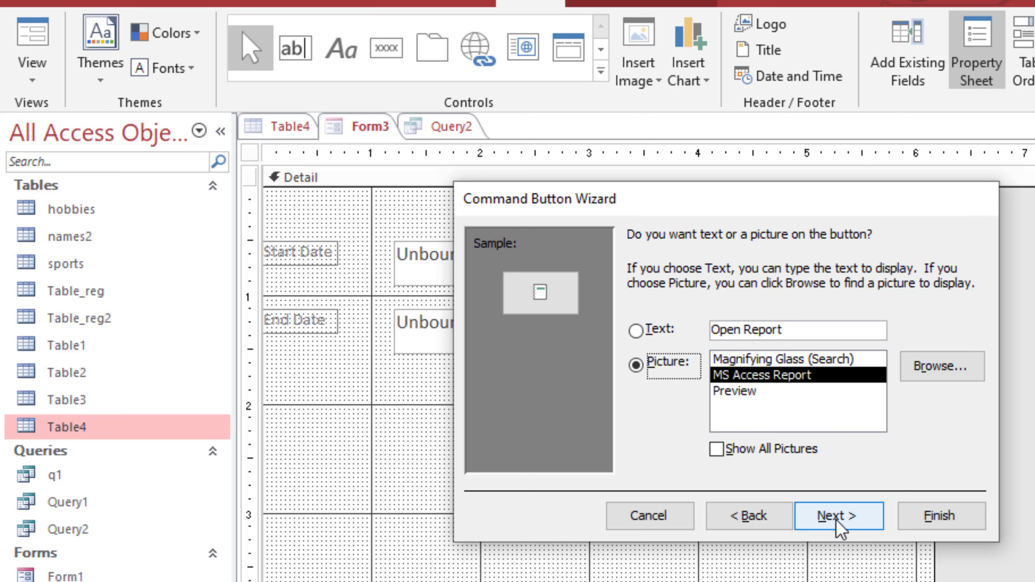
pyautogui.click(636, 330)
pyautogui.click(635, 365)
pyautogui.click(636, 330)
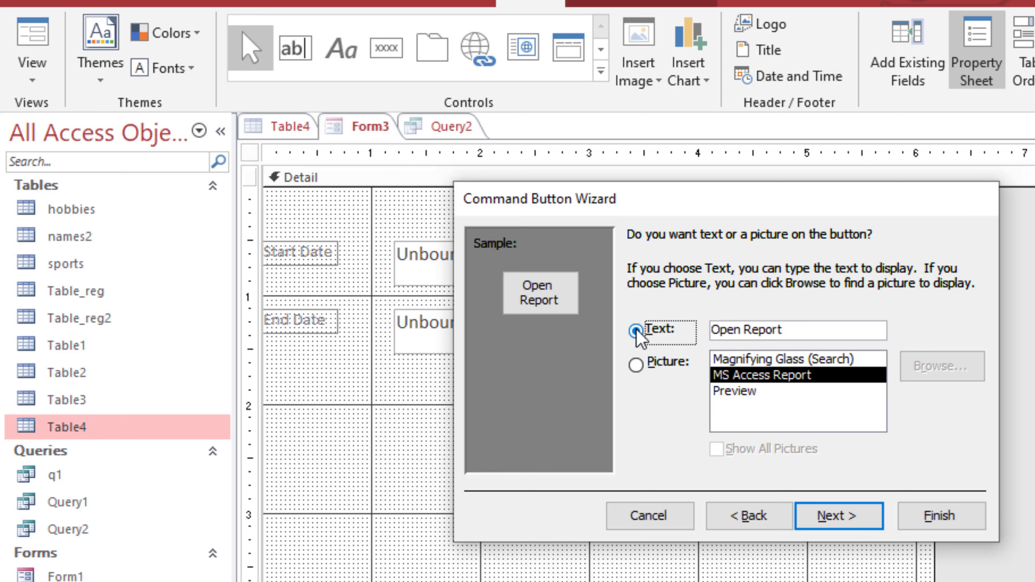
pyautogui.click(858, 523)
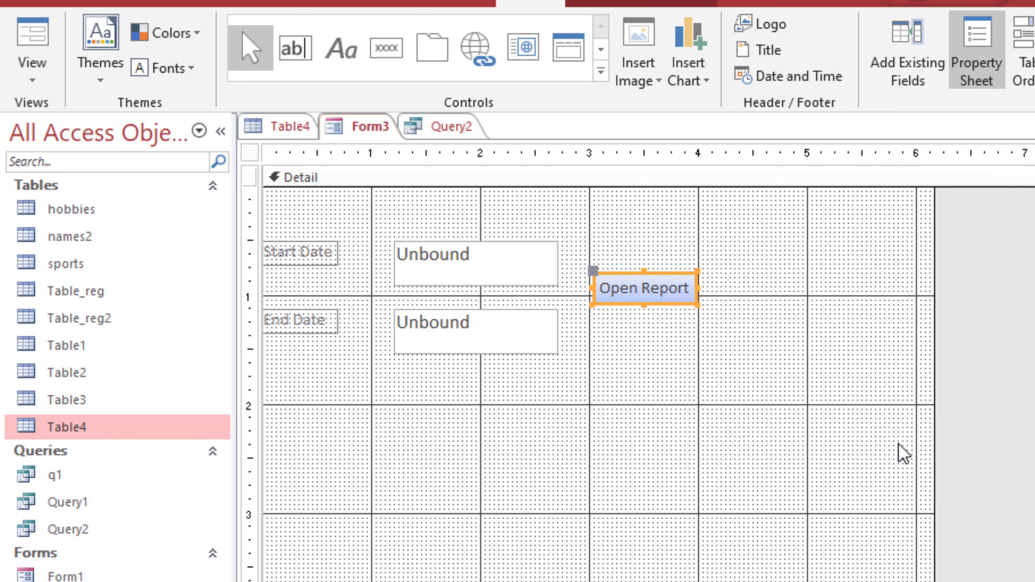
# Step: Switch Form3 to Form View and set the Start Date to 10/15/2024
pyautogui.rightClick(364, 127)
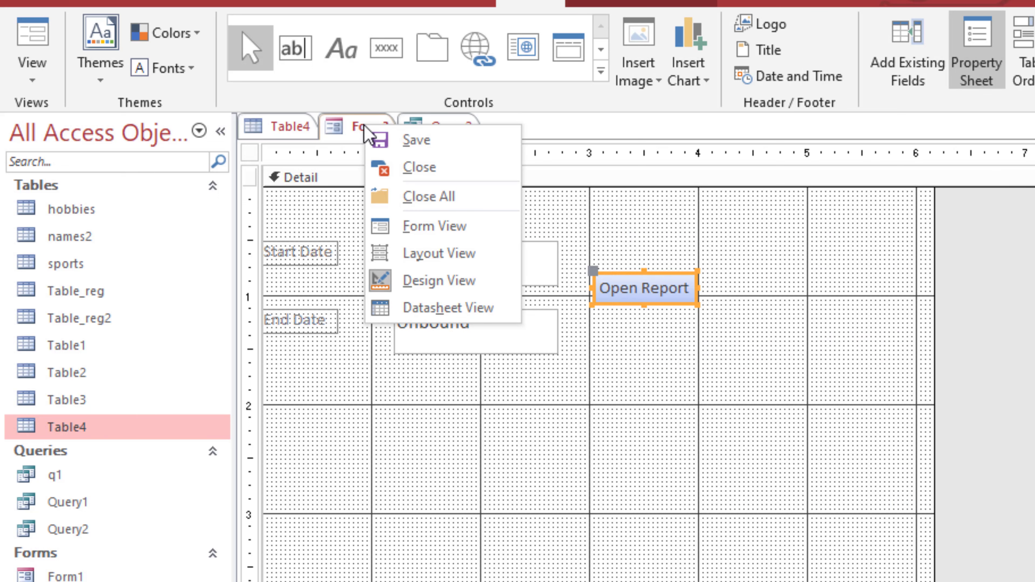
pyautogui.click(427, 227)
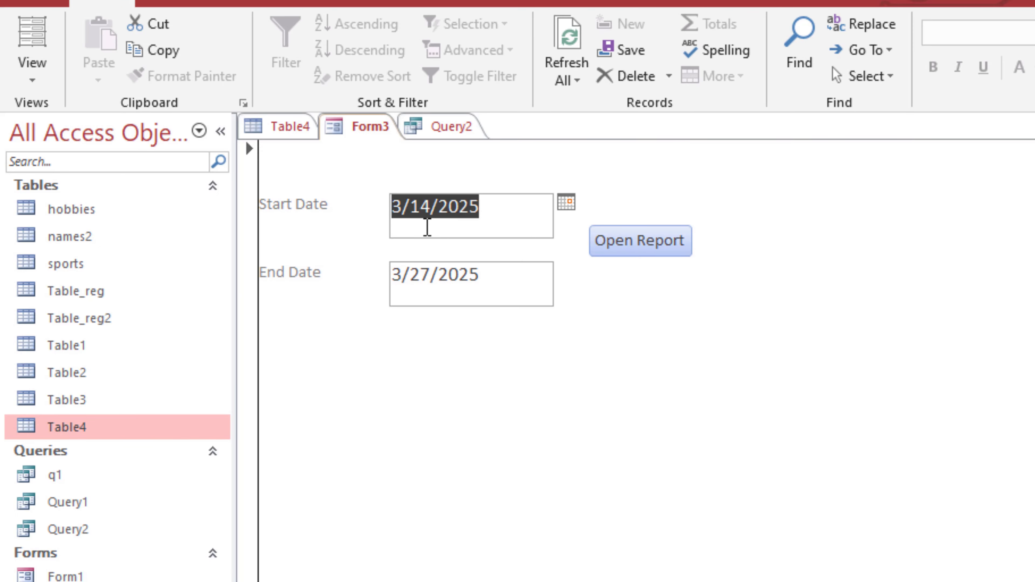
pyautogui.click(567, 203)
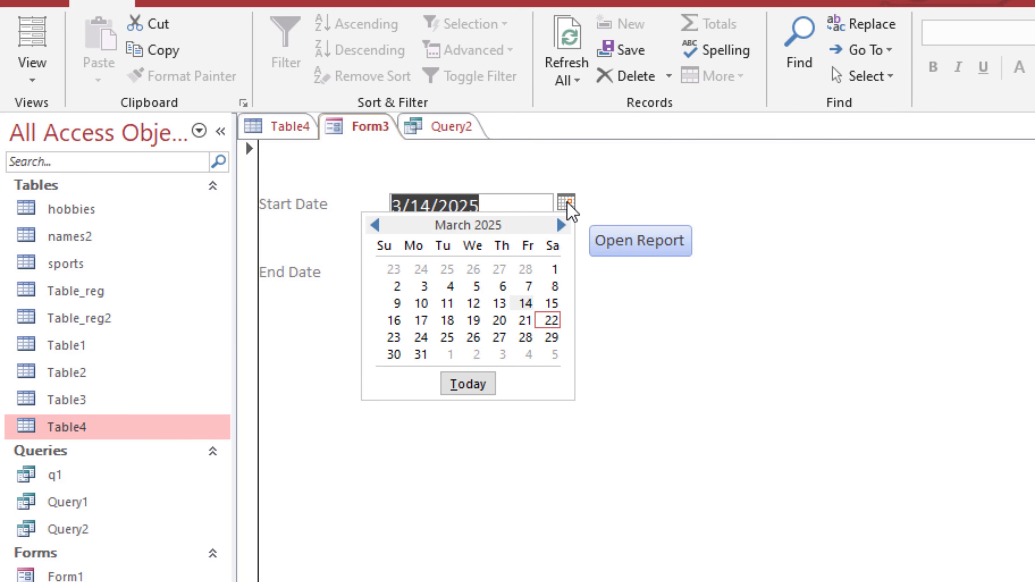
pyautogui.click(375, 224)
pyautogui.click(375, 225)
pyautogui.click(375, 224)
pyautogui.click(375, 224)
pyautogui.click(375, 224)
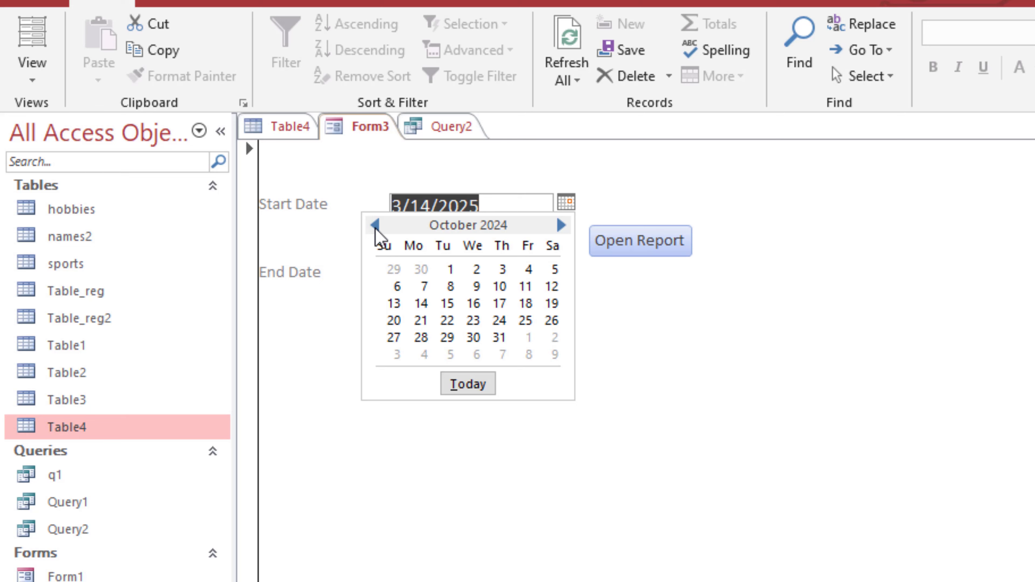
pyautogui.click(448, 304)
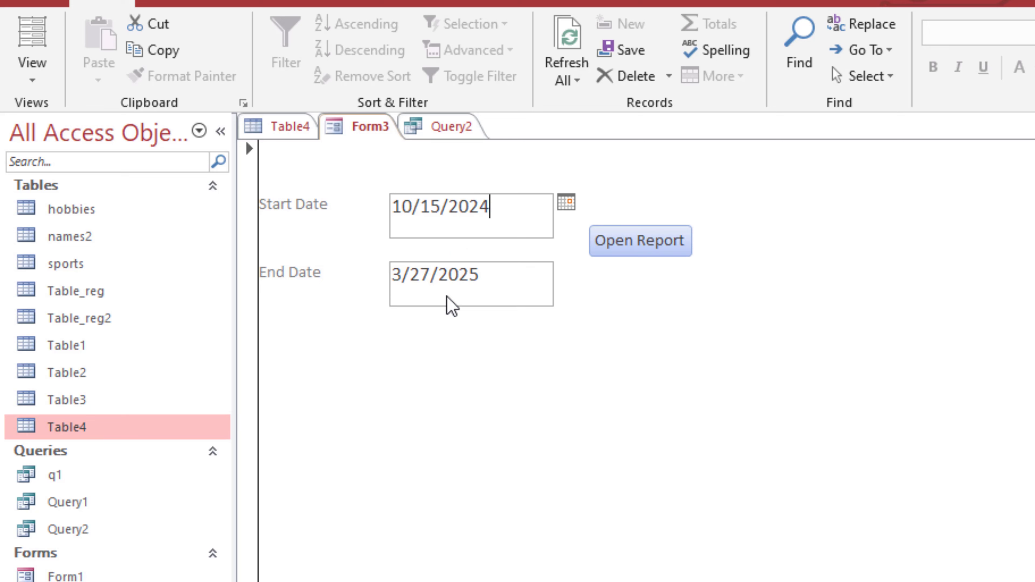
# Step: Set the End Date on Form3 to 10/22/2024
pyautogui.click(546, 284)
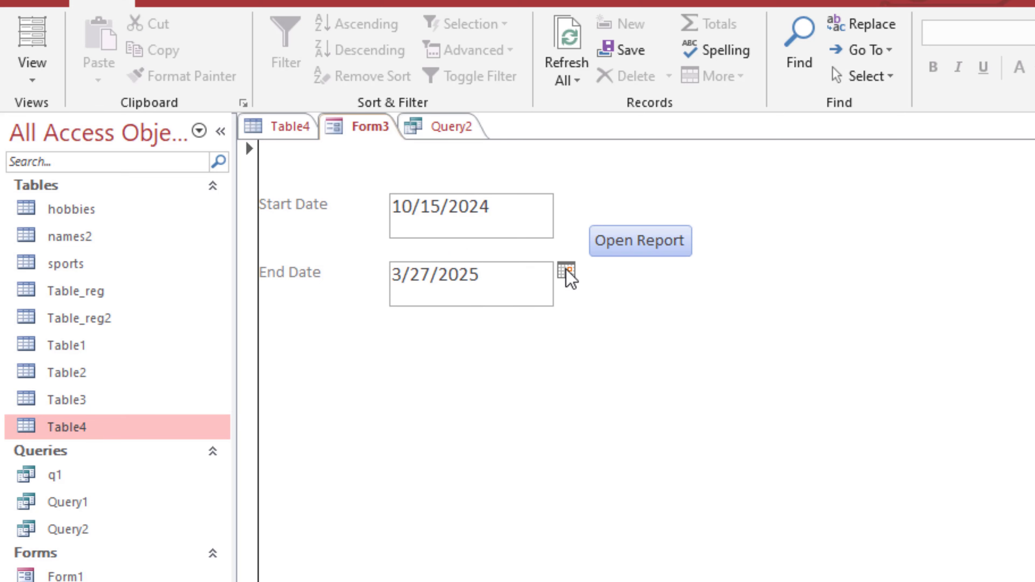
pyautogui.click(566, 270)
pyautogui.click(375, 293)
pyautogui.click(375, 293)
pyautogui.click(375, 293)
pyautogui.click(375, 293)
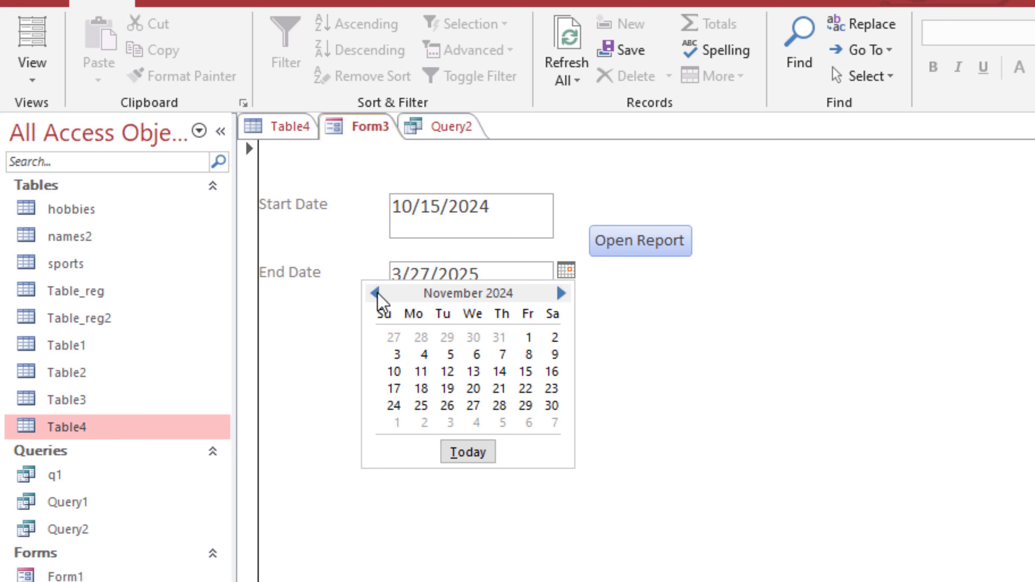
pyautogui.click(375, 293)
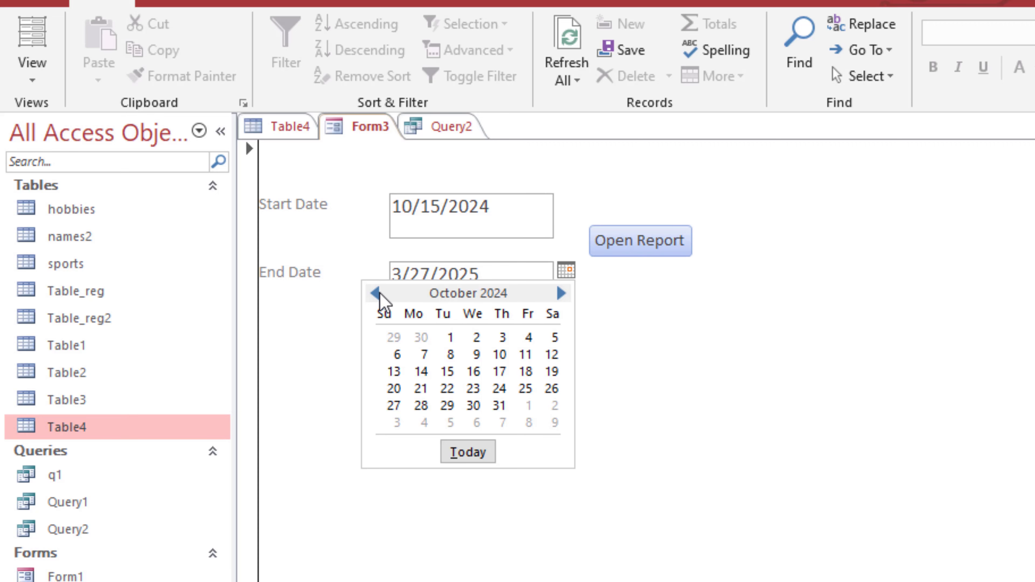
pyautogui.click(448, 389)
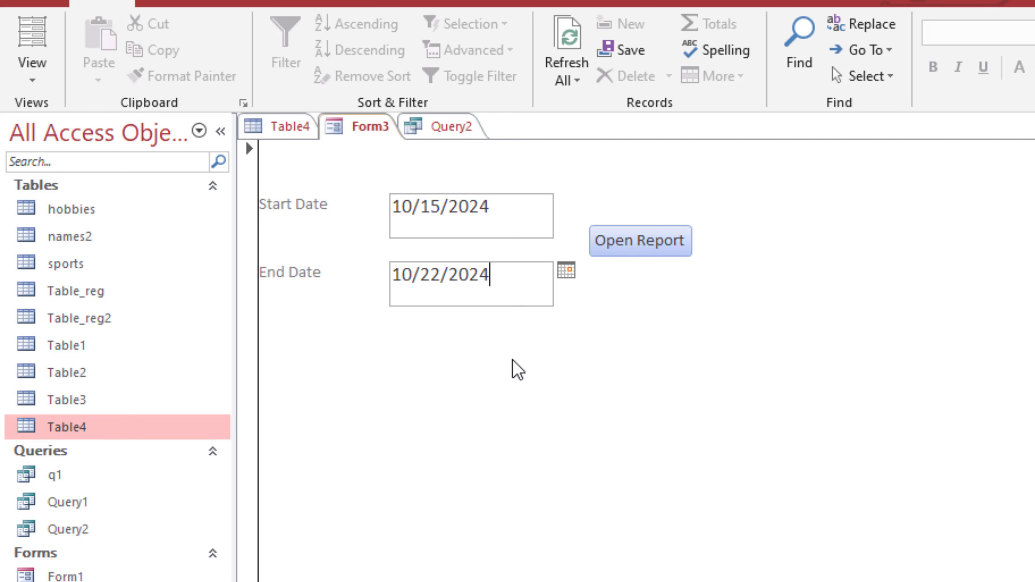
# Step: Open the filtered report with the form's Open Report button and switch report3 to Design View
pyautogui.click(645, 241)
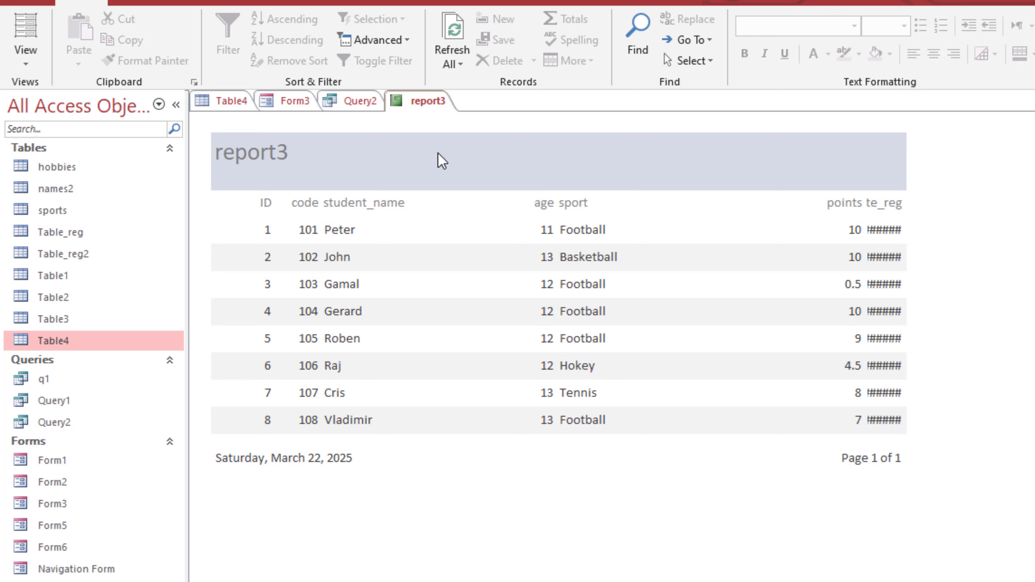
pyautogui.rightClick(418, 103)
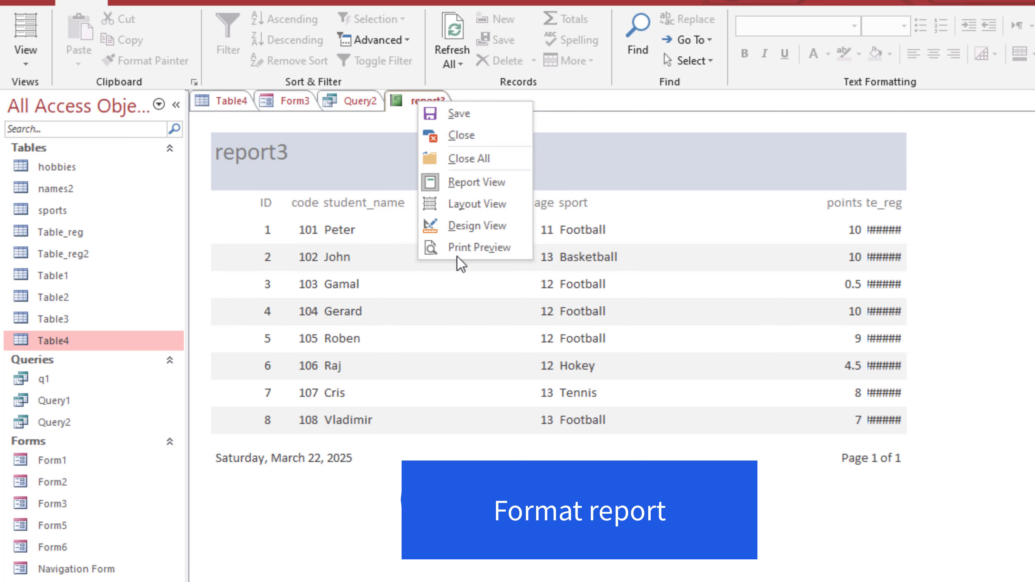
pyautogui.click(457, 226)
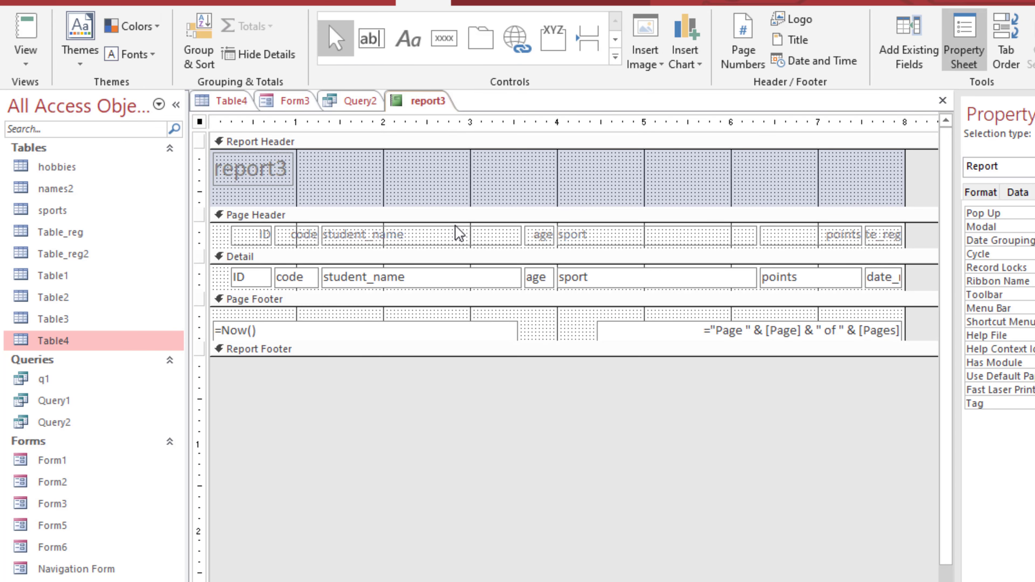
# Step: Set all Page Header labels in report3 to font size 13 and bold font weight
pyautogui.moveTo(251, 241); pyautogui.dragTo(873, 236)
pyautogui.click(980, 192)
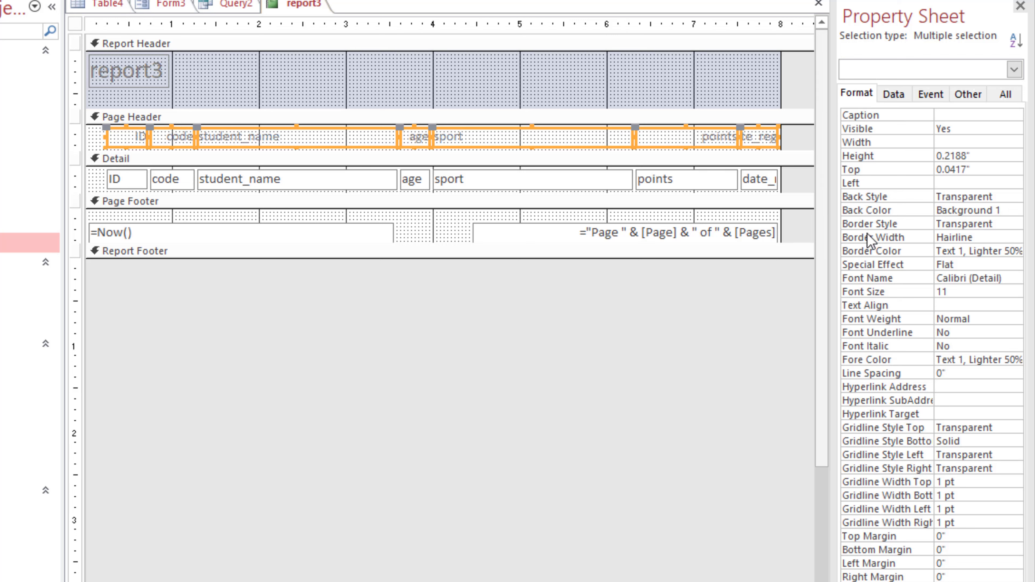
pyautogui.click(959, 293)
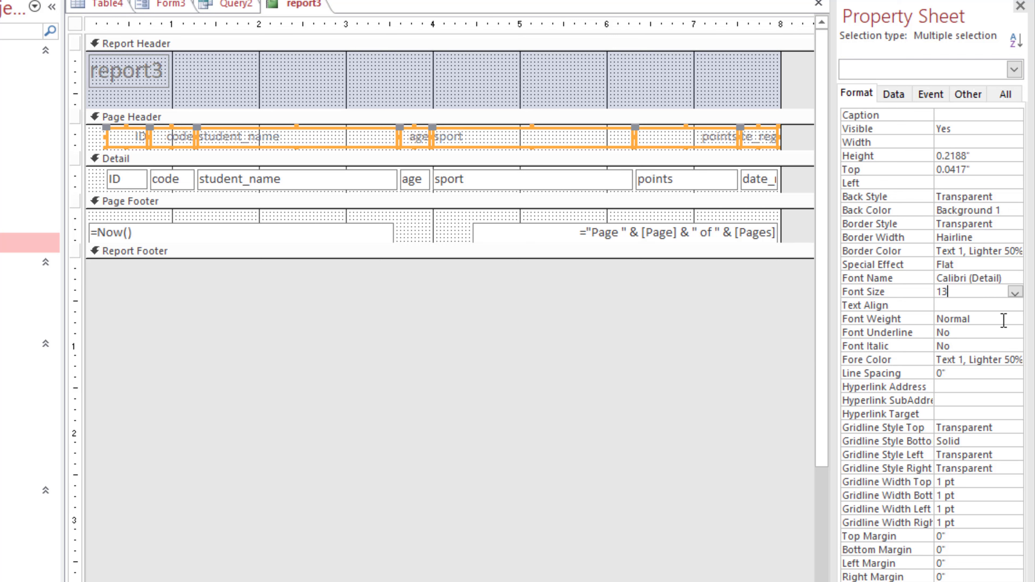
pyautogui.click(1015, 318)
pyautogui.click(964, 408)
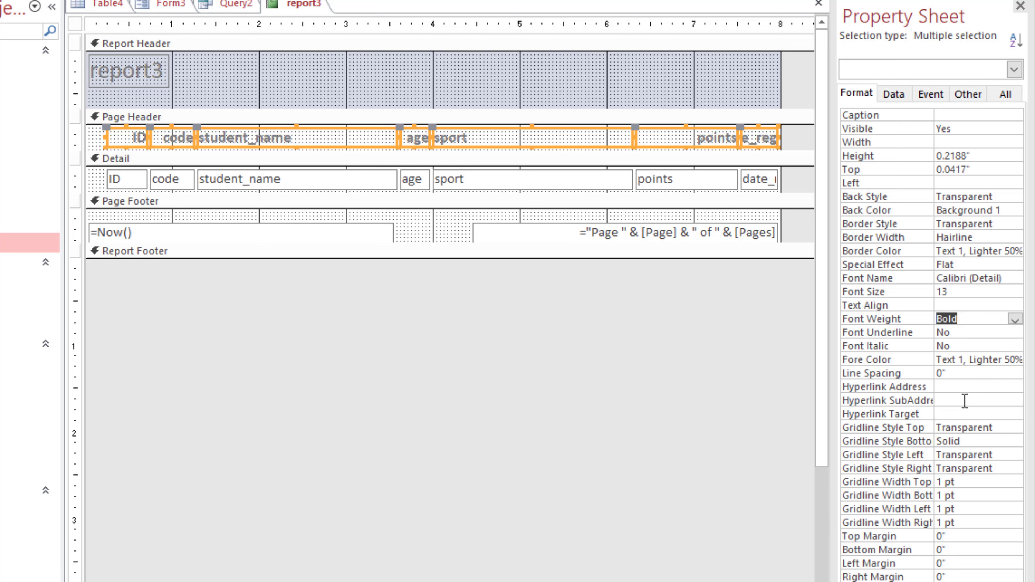
# Step: Set the font size of all Detail section fields, from ID to date_reg, to 13
pyautogui.click(139, 184)
pyautogui.keyDown('shift'); pyautogui.click(161, 185); pyautogui.keyUp('shift')
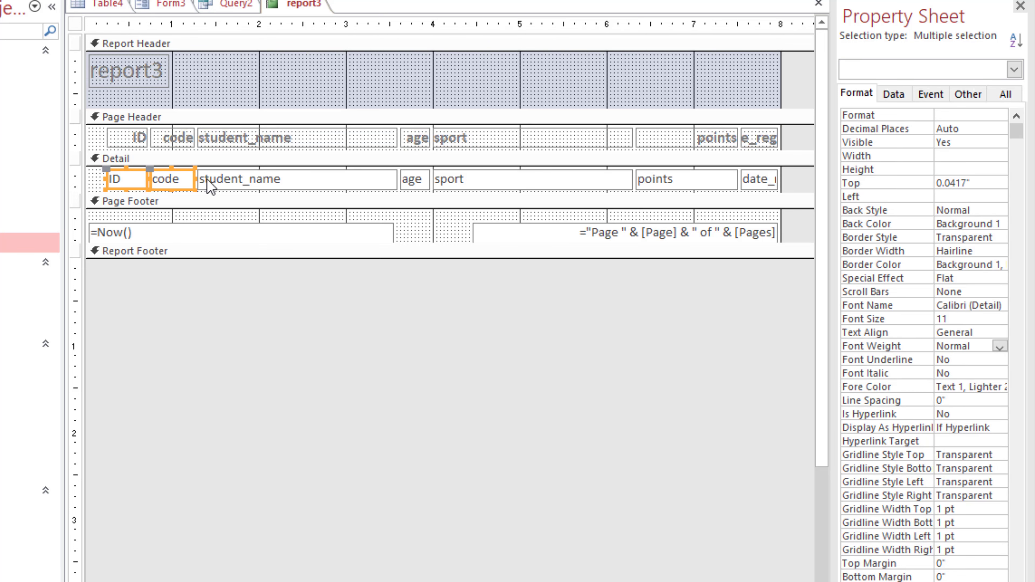
pyautogui.keyDown('shift'); pyautogui.click(269, 183); pyautogui.keyUp('shift')
pyautogui.keyDown('shift'); pyautogui.click(419, 184); pyautogui.keyUp('shift')
pyautogui.keyDown('shift'); pyautogui.click(530, 183); pyautogui.keyUp('shift')
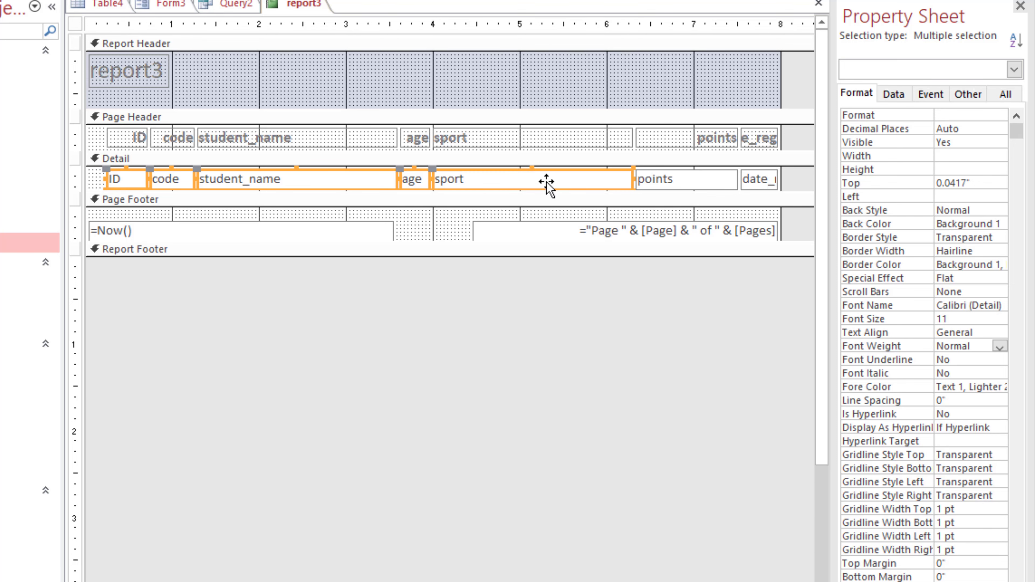
pyautogui.keyDown('shift'); pyautogui.click(671, 183); pyautogui.keyUp('shift')
pyautogui.keyDown('shift'); pyautogui.click(766, 183); pyautogui.keyUp('shift')
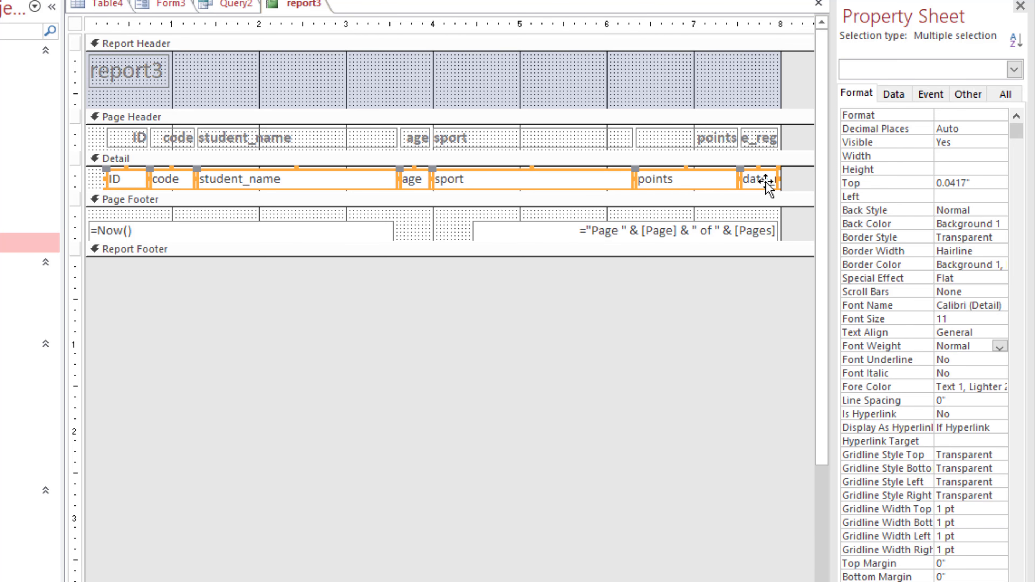
pyautogui.click(932, 318)
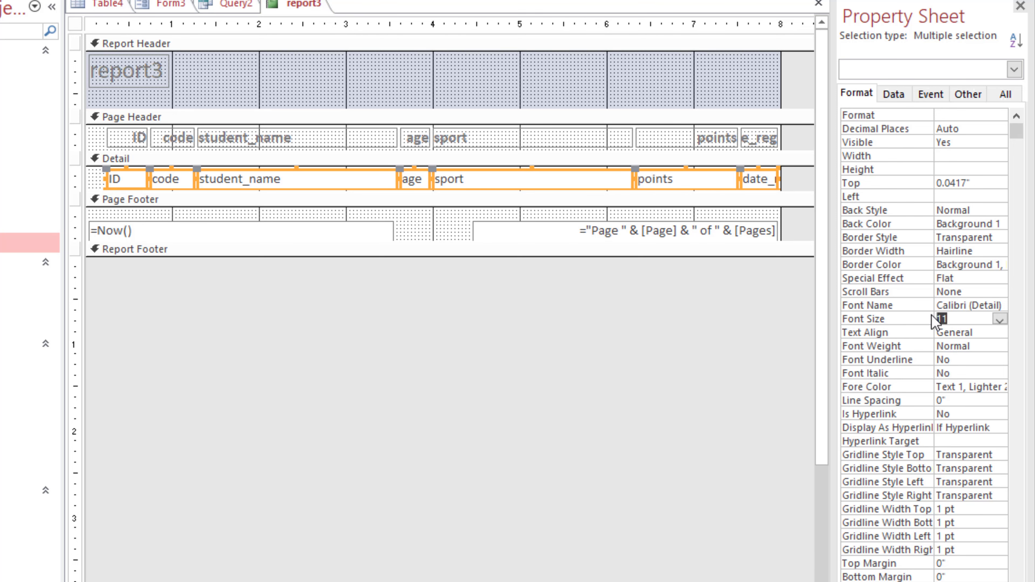
pyautogui.write('13')
pyautogui.click(460, 228)
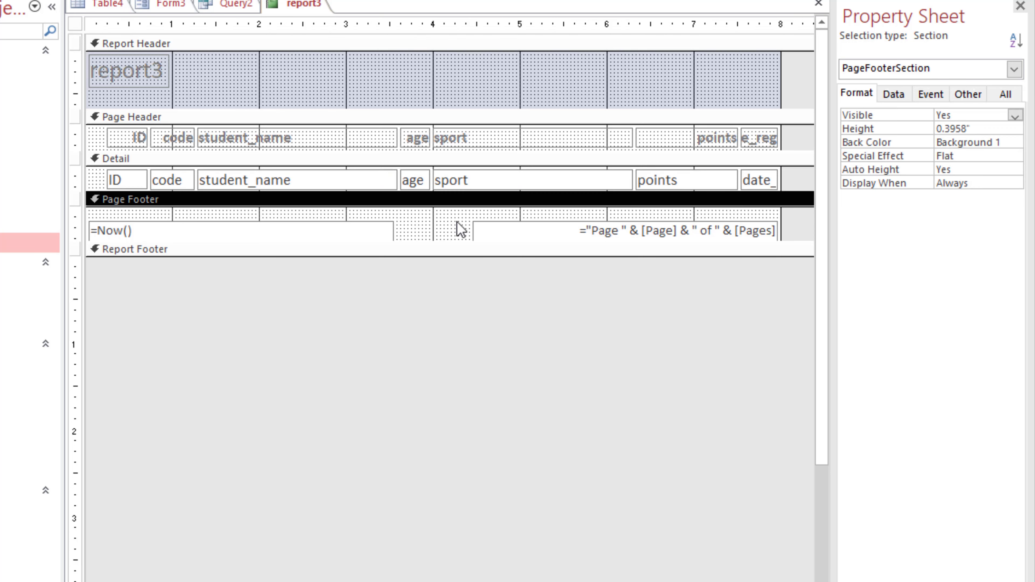
# Step: Narrow the student_name label and field to about 1.21" and move the age label and field close beside them
pyautogui.click(300, 143)
pyautogui.keyDown('shift'); pyautogui.click(305, 178); pyautogui.keyUp('shift')
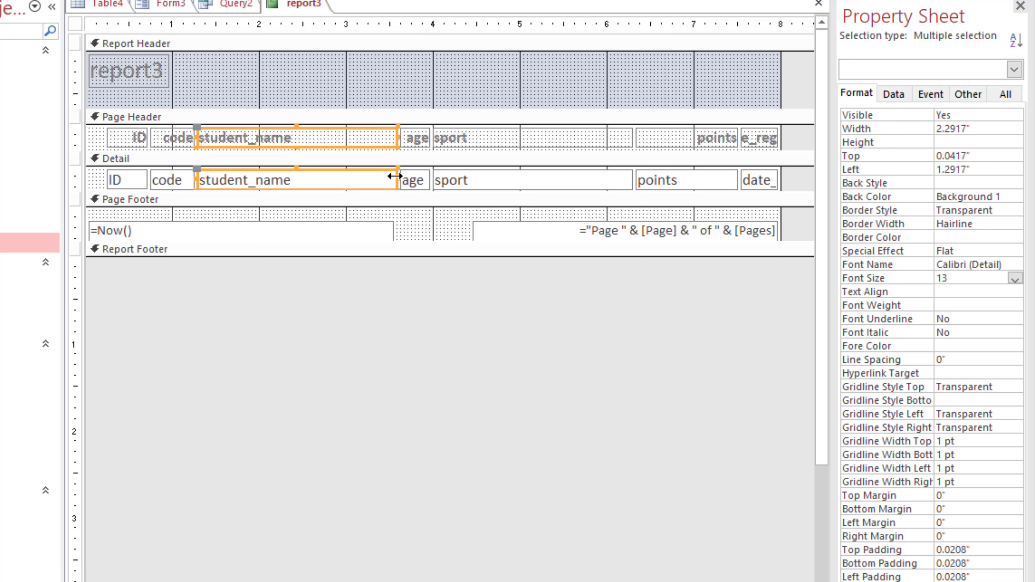
pyautogui.moveTo(398, 178); pyautogui.dragTo(305, 180)
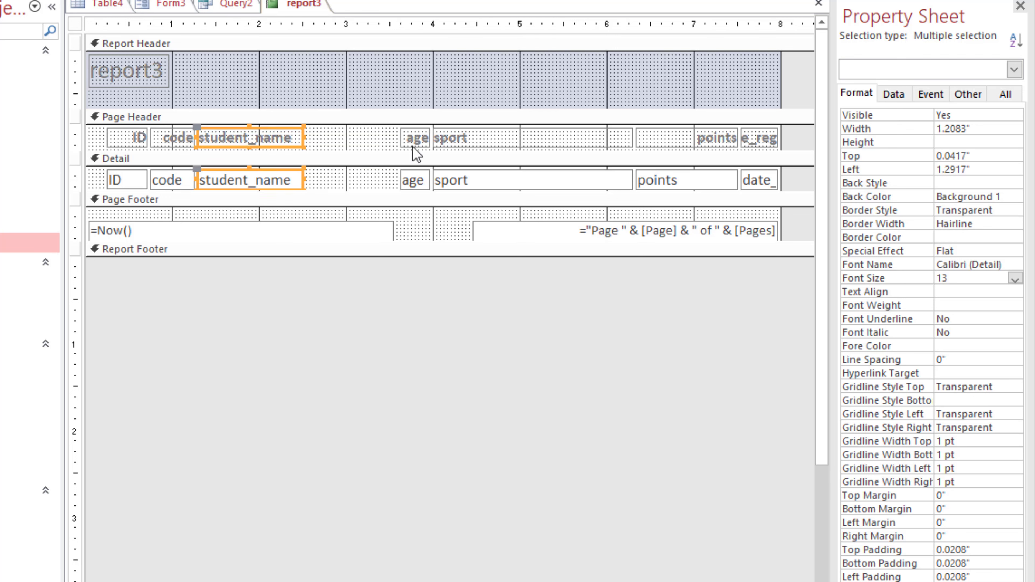
pyautogui.click(415, 139)
pyautogui.keyDown('shift'); pyautogui.click(410, 182); pyautogui.keyUp('shift')
pyautogui.moveTo(410, 182); pyautogui.dragTo(325, 180)
# Step: Move the sport label and field next to age, about 3.08" from the left edge, and narrow them to about 0.875"
pyautogui.click(474, 144)
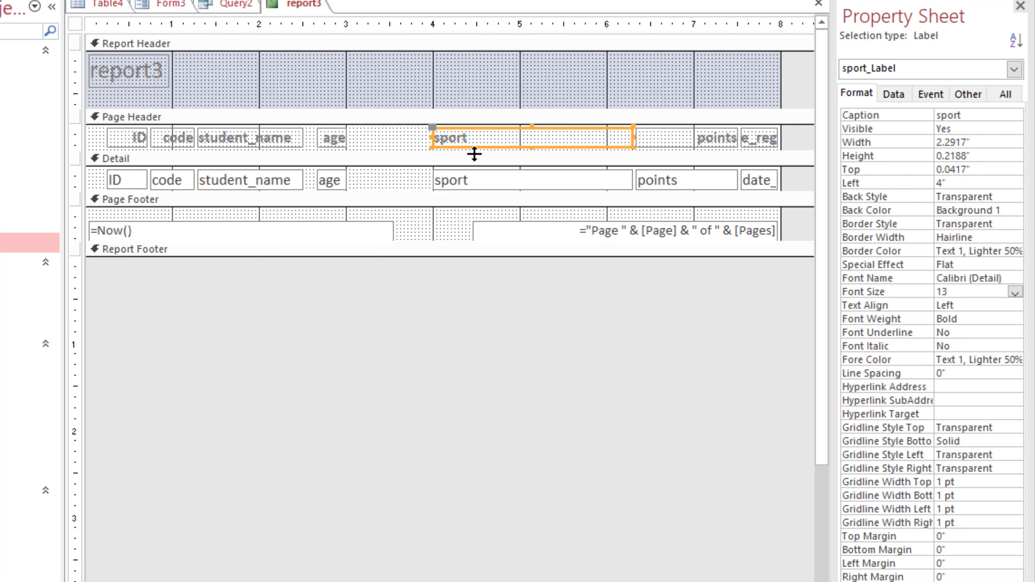
pyautogui.keyDown('shift'); pyautogui.click(469, 185); pyautogui.keyUp('shift')
pyautogui.moveTo(463, 138); pyautogui.dragTo(382, 144)
pyautogui.moveTo(551, 178); pyautogui.dragTo(429, 180)
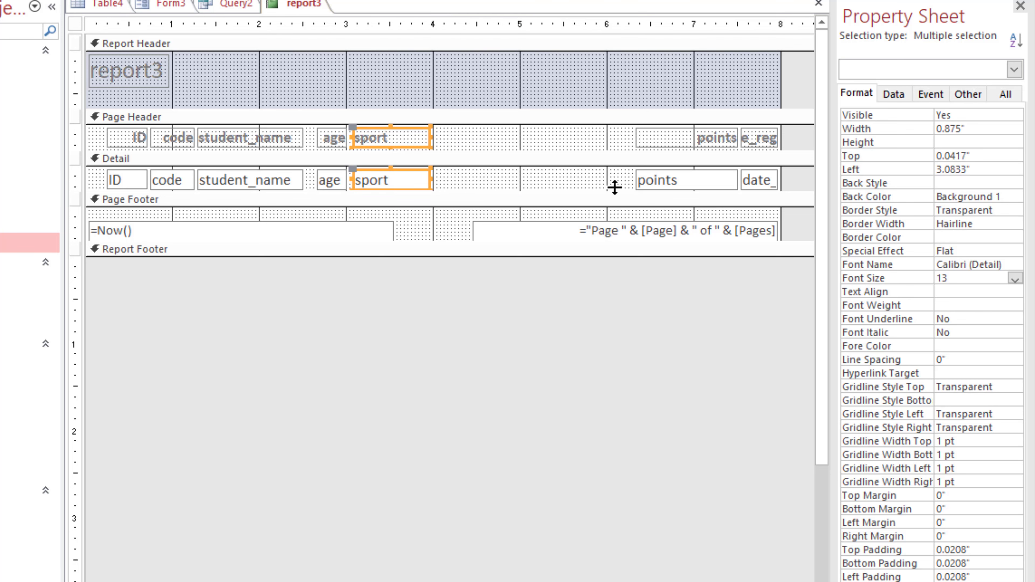
# Step: Move the points label and field next to sport, about 4.125" from the left edge, and narrow them to about 0.83"
pyautogui.click(648, 181)
pyautogui.keyDown('shift'); pyautogui.click(664, 145); pyautogui.keyUp('shift')
pyautogui.moveTo(658, 181); pyautogui.dragTo(466, 190)
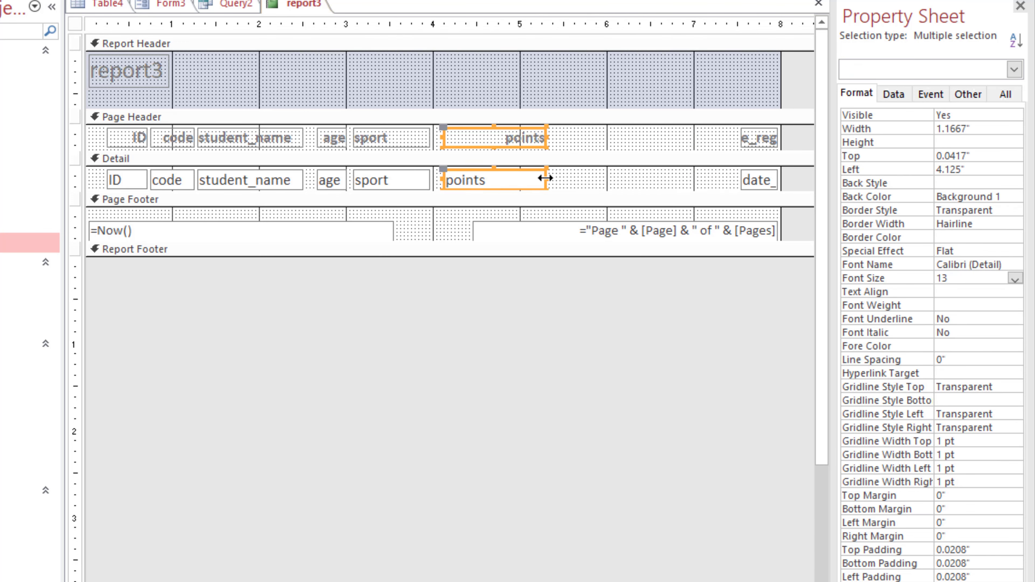
pyautogui.moveTo(546, 179); pyautogui.dragTo(516, 184)
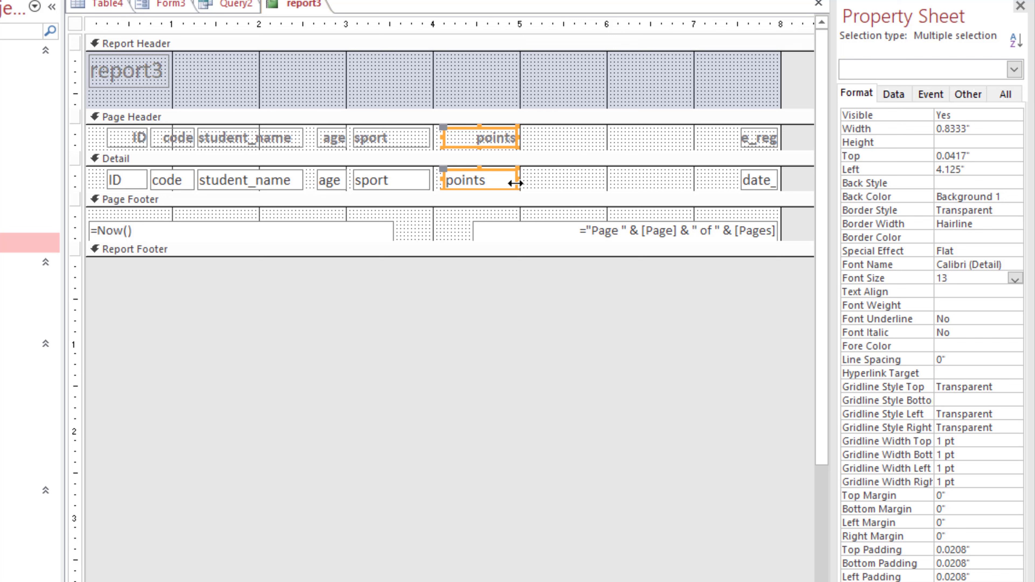
# Step: Move the date_reg label and field next to points, about 5.17" from the left edge, widen them to about 1.875", and center their text
pyautogui.click(754, 180)
pyautogui.keyDown('shift'); pyautogui.click(756, 141); pyautogui.keyUp('shift')
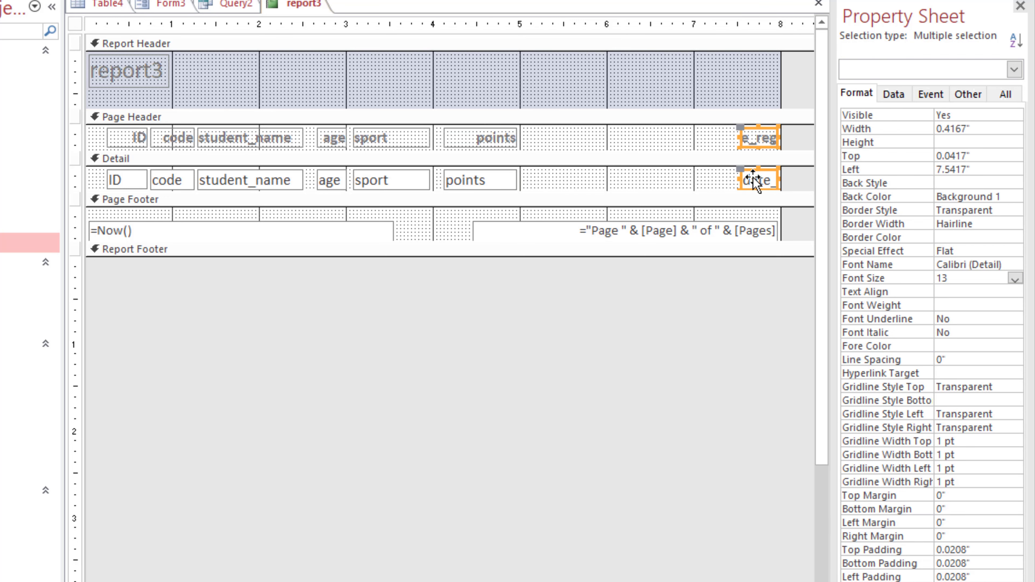
pyautogui.moveTo(753, 180); pyautogui.dragTo(700, 178)
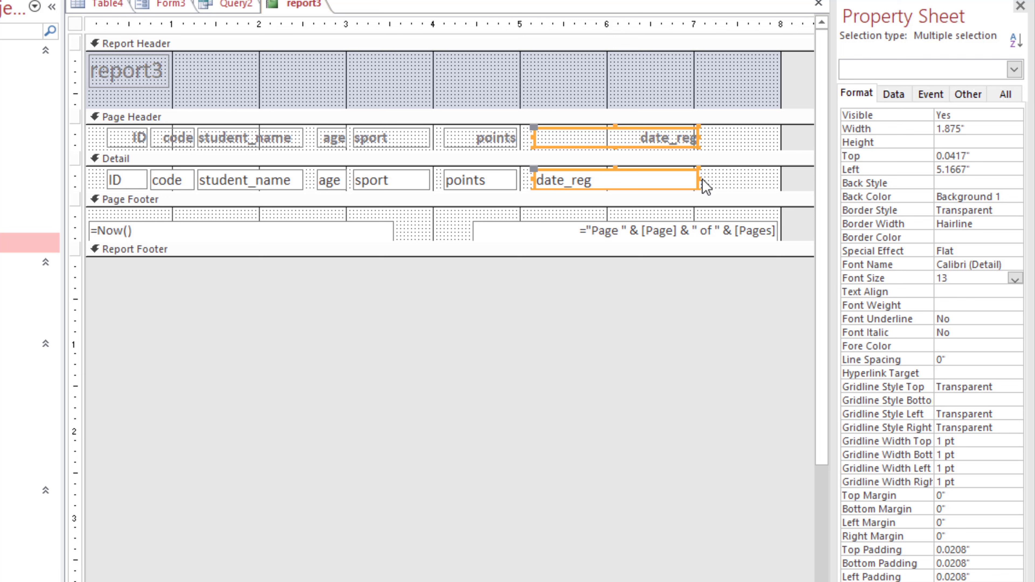
pyautogui.click(1014, 292)
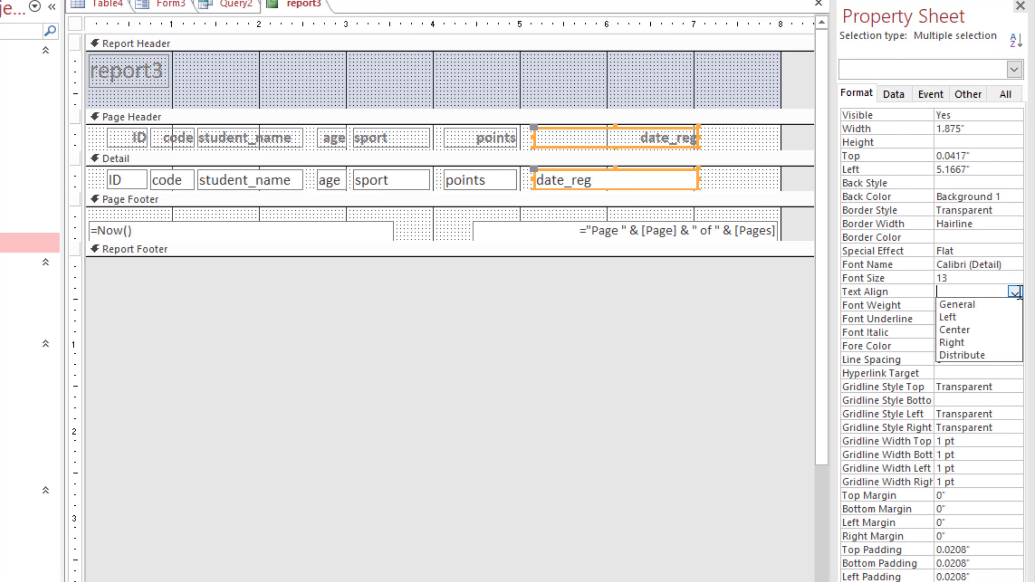
pyautogui.click(952, 331)
# Step: Center the text of the ID, code, student_name, age, sport and points labels and fields
pyautogui.click(484, 141)
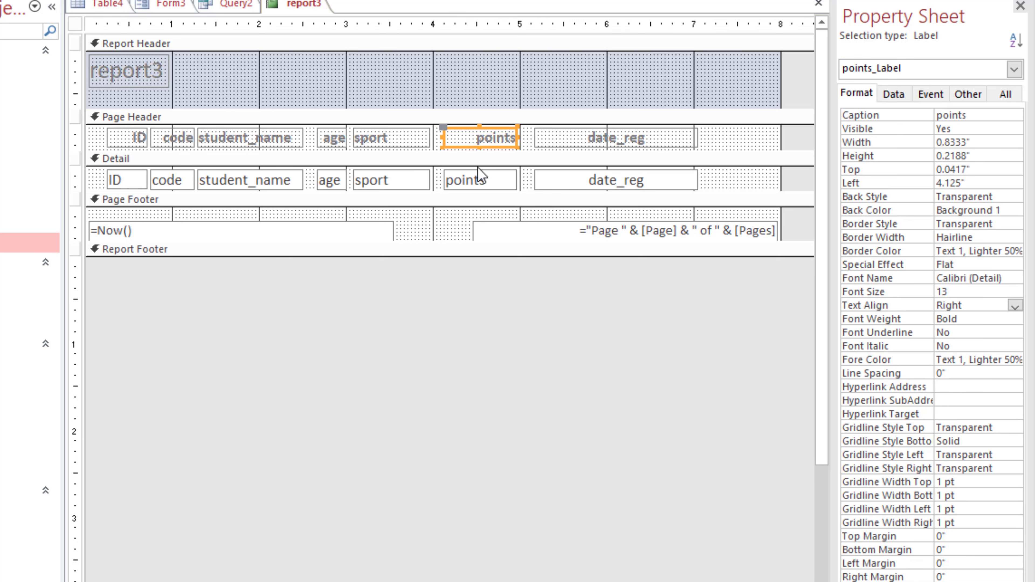
pyautogui.keyDown('shift'); pyautogui.click(465, 177); pyautogui.keyUp('shift')
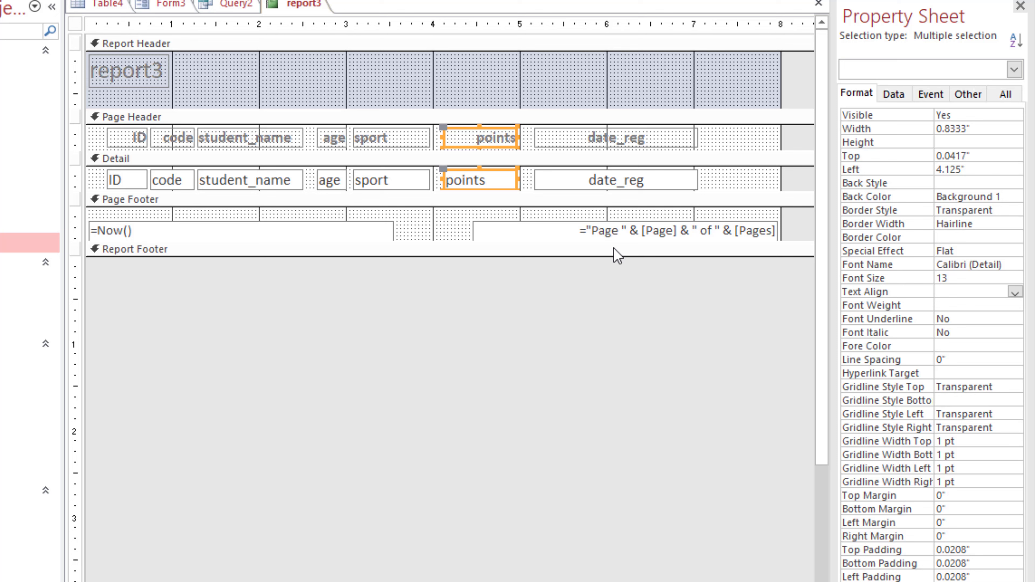
pyautogui.keyDown('shift'); pyautogui.click(387, 144); pyautogui.keyUp('shift')
pyautogui.keyDown('shift'); pyautogui.click(381, 184); pyautogui.keyUp('shift')
pyautogui.keyDown('shift'); pyautogui.click(332, 141); pyautogui.keyUp('shift')
pyautogui.keyDown('shift'); pyautogui.click(331, 186); pyautogui.keyUp('shift')
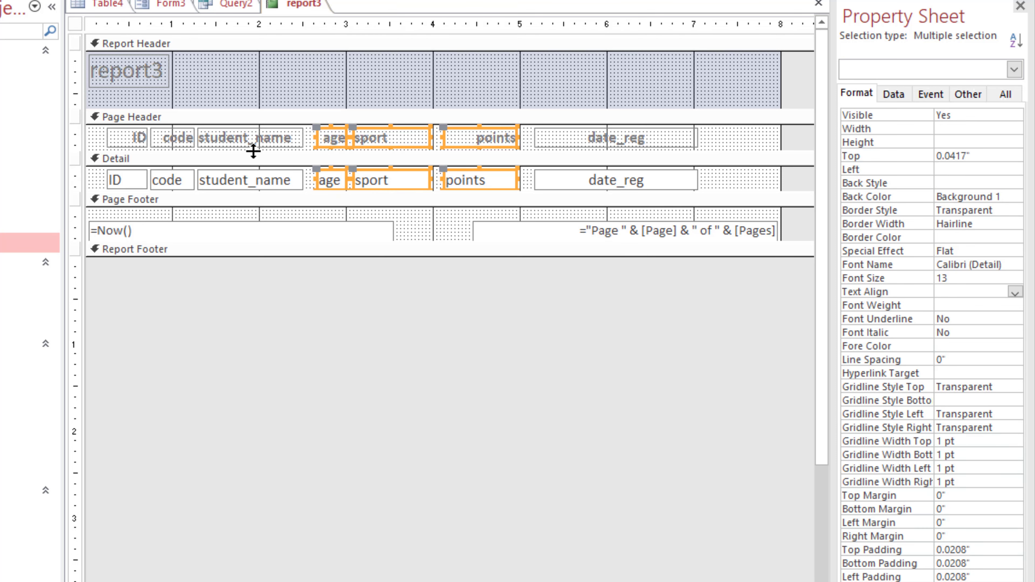
pyautogui.keyDown('shift'); pyautogui.click(252, 142); pyautogui.keyUp('shift')
pyautogui.keyDown('shift'); pyautogui.click(248, 186); pyautogui.keyUp('shift')
pyautogui.keyDown('shift'); pyautogui.click(175, 141); pyautogui.keyUp('shift')
pyautogui.keyDown('shift'); pyautogui.click(164, 179); pyautogui.keyUp('shift')
pyautogui.keyDown('shift'); pyautogui.click(132, 142); pyautogui.keyUp('shift')
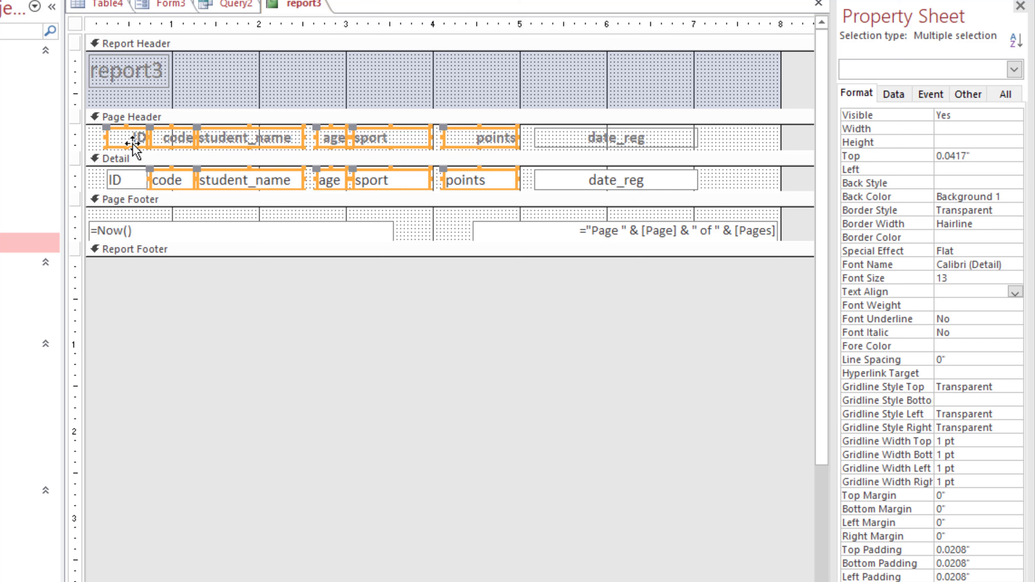
pyautogui.click(1015, 292)
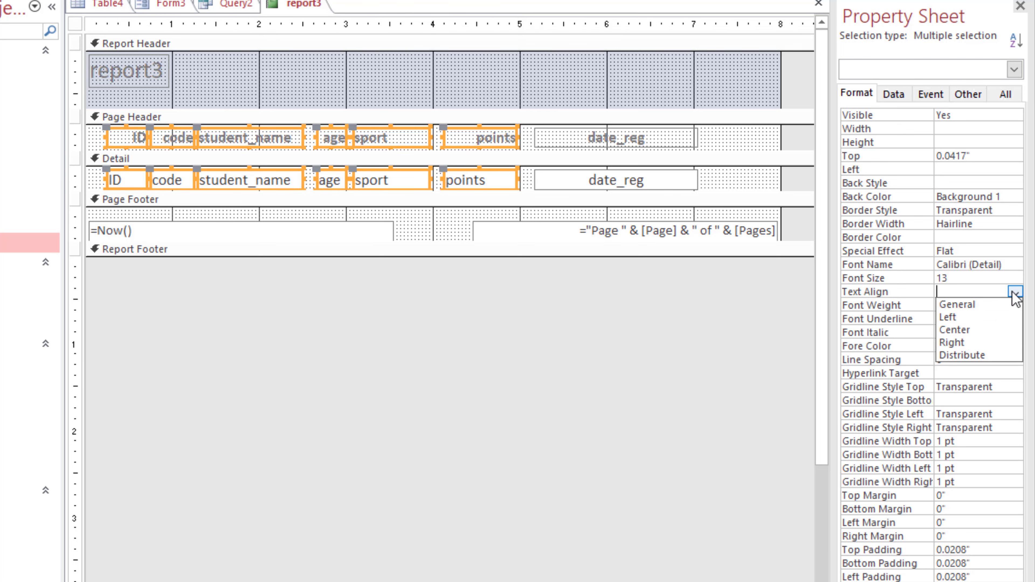
pyautogui.click(977, 331)
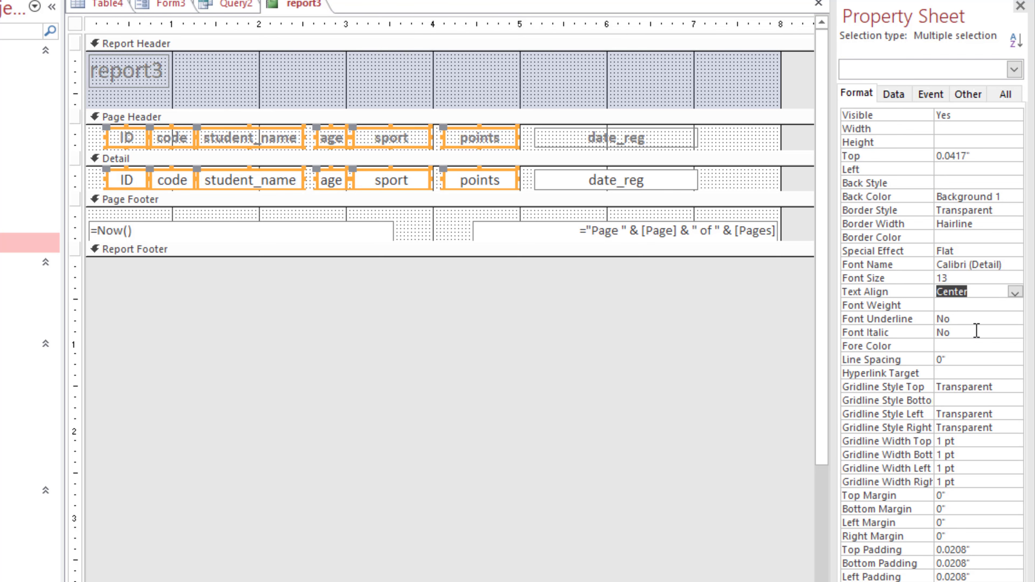
# Step: Check the column layout of report3 in Report View and return to Design View
pyautogui.rightClick(305, 4)
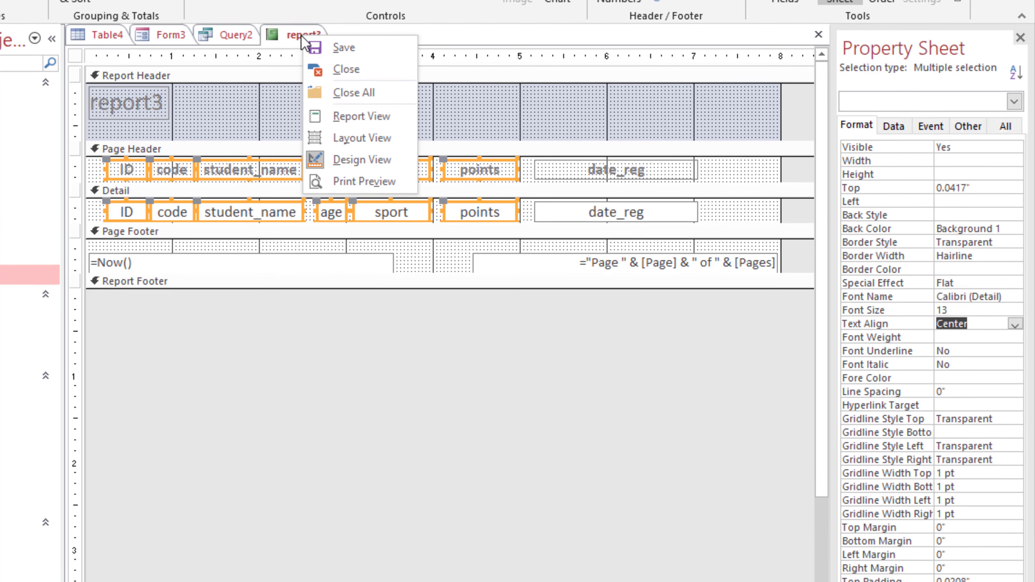
pyautogui.click(347, 118)
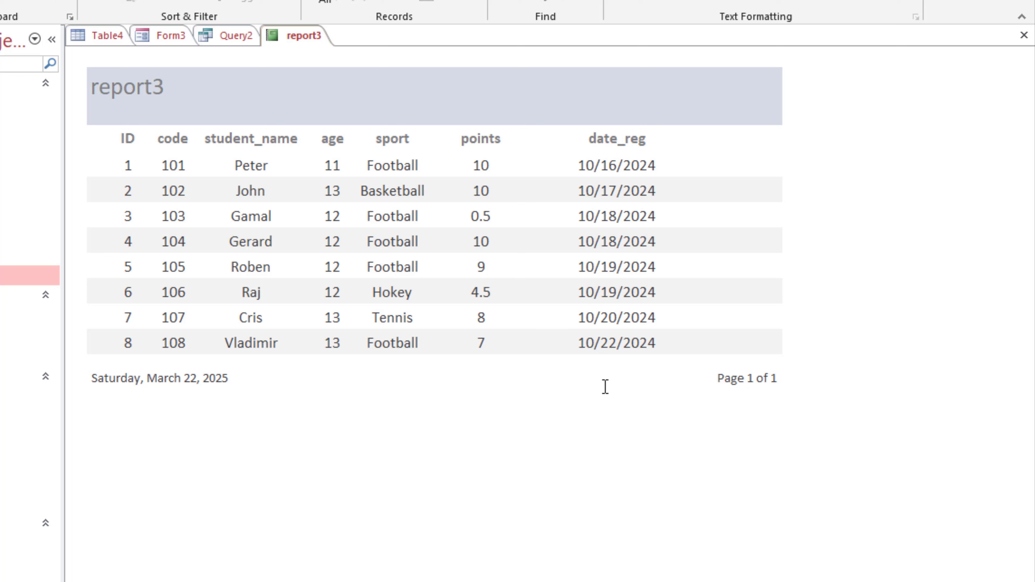
pyautogui.rightClick(300, 36)
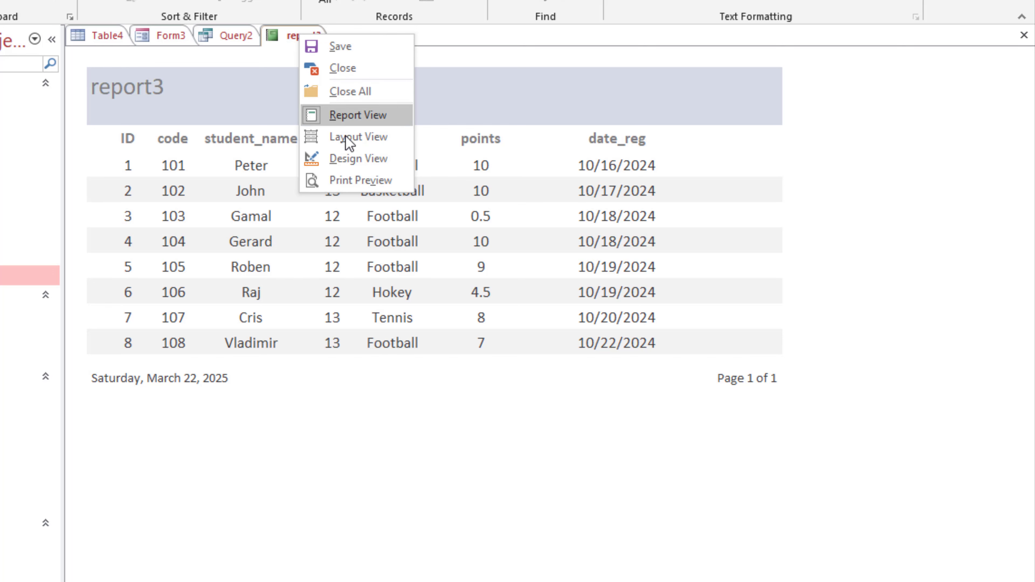
pyautogui.click(351, 161)
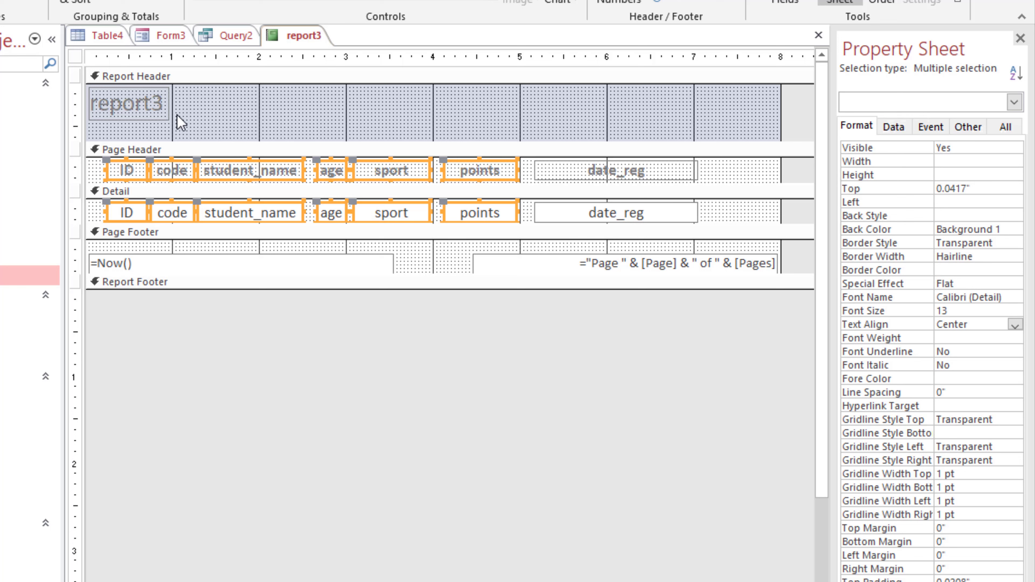
# Step: Change the Report Header title to "report From" and widen its label
pyautogui.click(157, 103)
pyautogui.click(157, 104)
pyautogui.moveTo(154, 103); pyautogui.dragTo(168, 104)
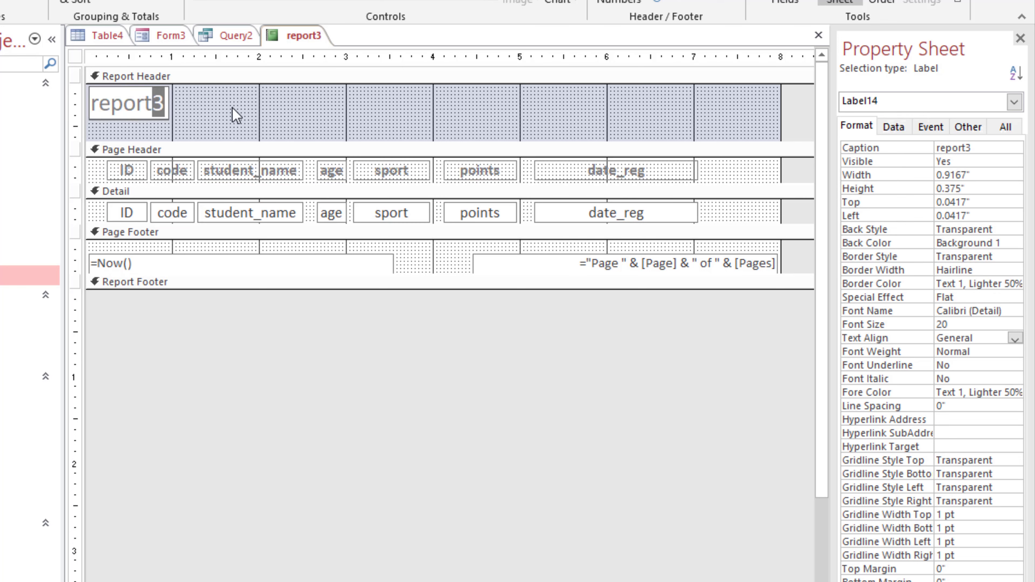
pyautogui.press('BackSpace')
pyautogui.click(235, 136)
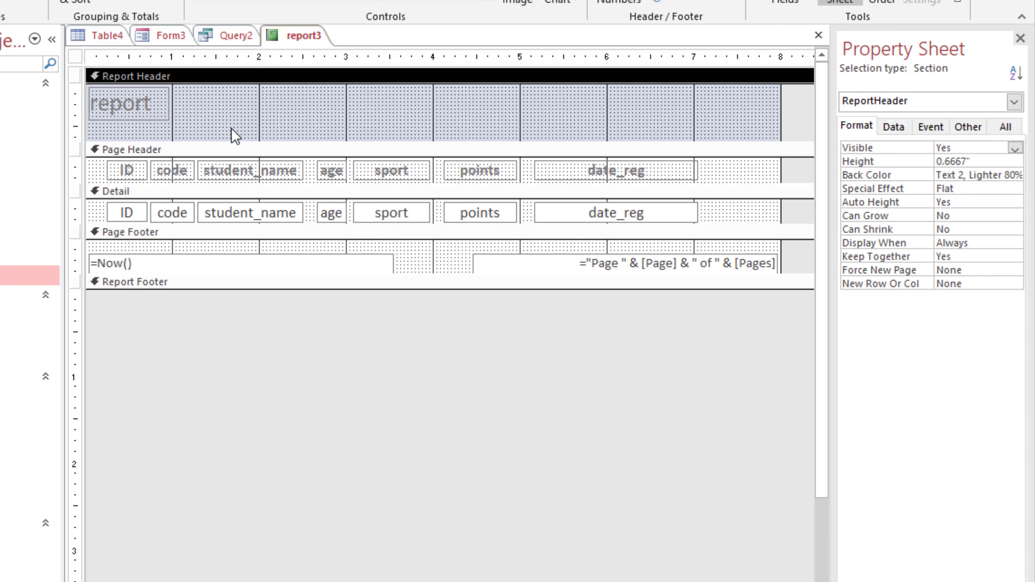
pyautogui.click(159, 111)
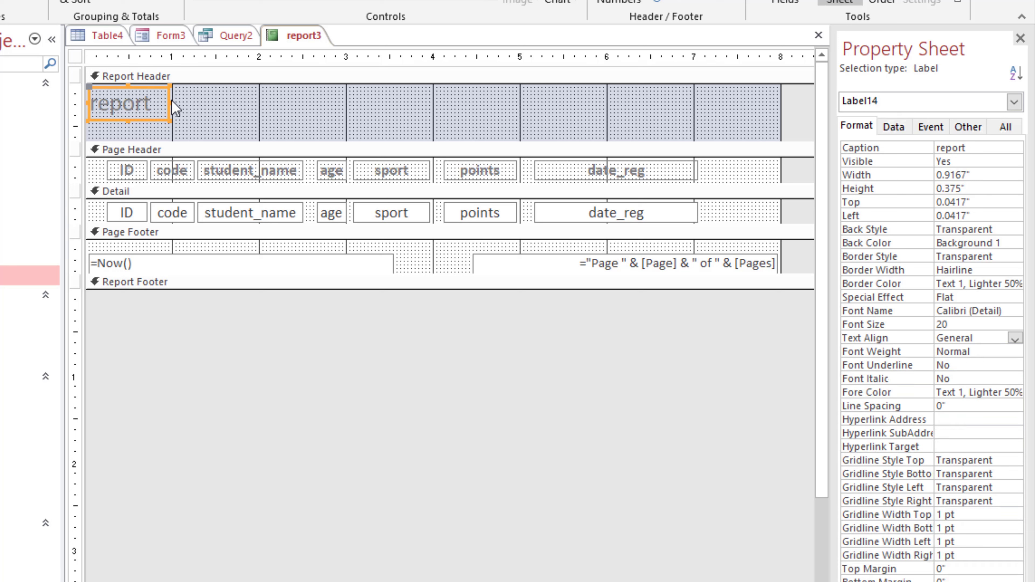
pyautogui.moveTo(188, 102); pyautogui.dragTo(206, 102)
pyautogui.click(157, 103)
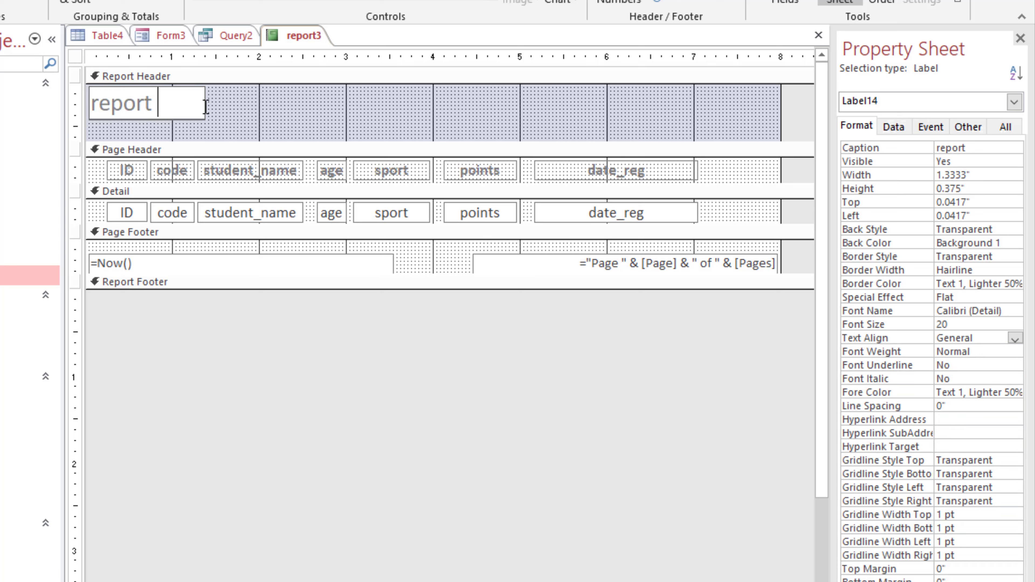
pyautogui.write('From')
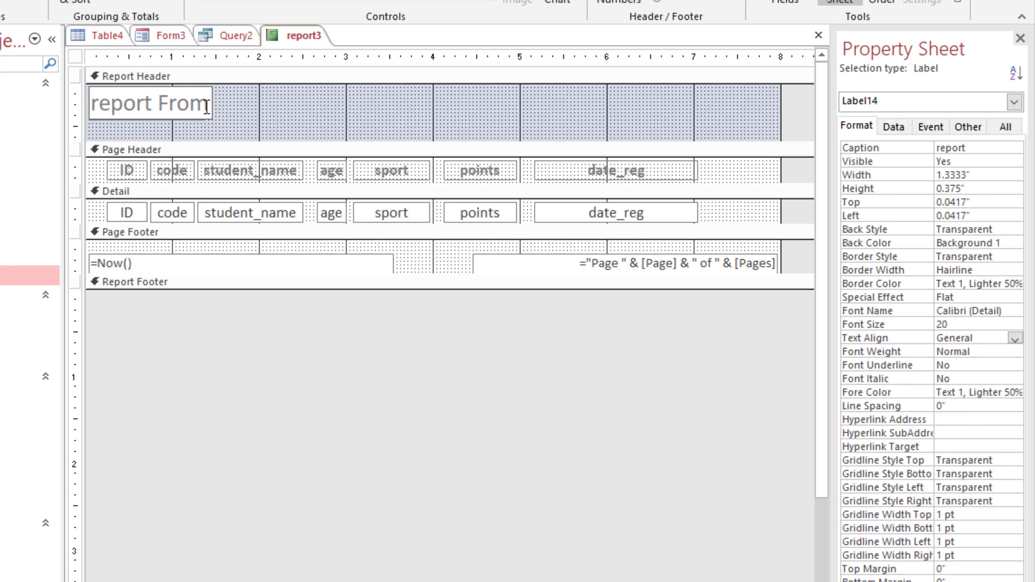
pyautogui.click(244, 119)
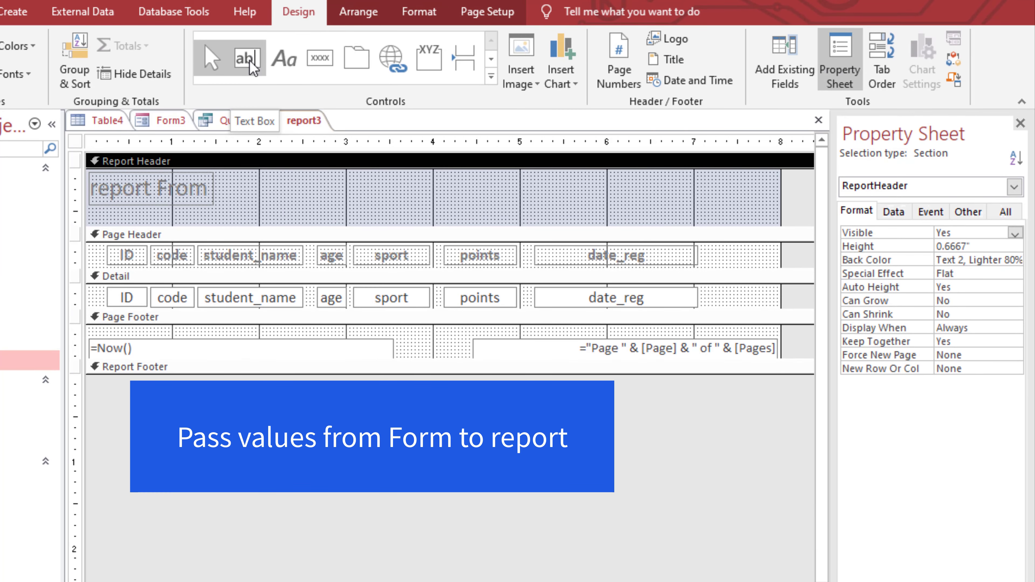
# Step: Add a text box about 1.58" by 0.41" beside the title in the Report Header and delete its attached label
pyautogui.click(248, 58)
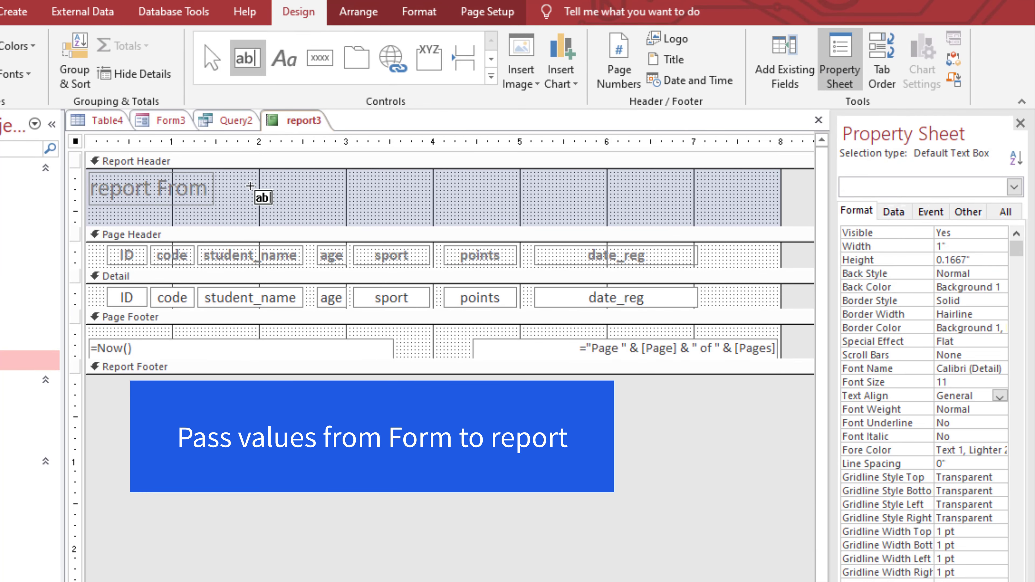
pyautogui.moveTo(227, 176); pyautogui.dragTo(364, 210)
pyautogui.click(153, 193)
pyautogui.press('Delete')
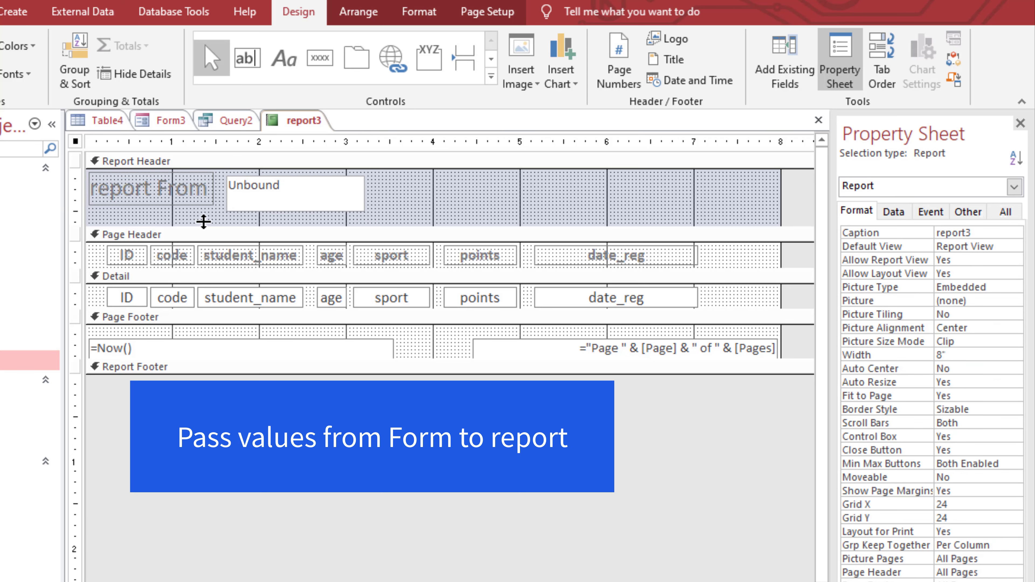
# Step: Set the Report Header text box's font size to 13 and its back style and border style to Transparent
pyautogui.click(247, 206)
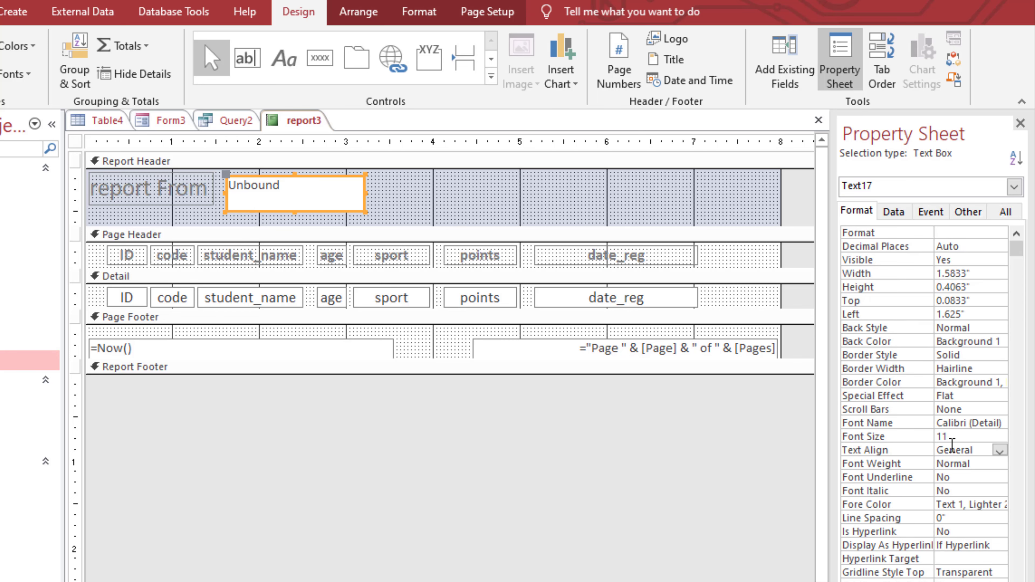
pyautogui.doubleClick(944, 438)
pyautogui.write('13')
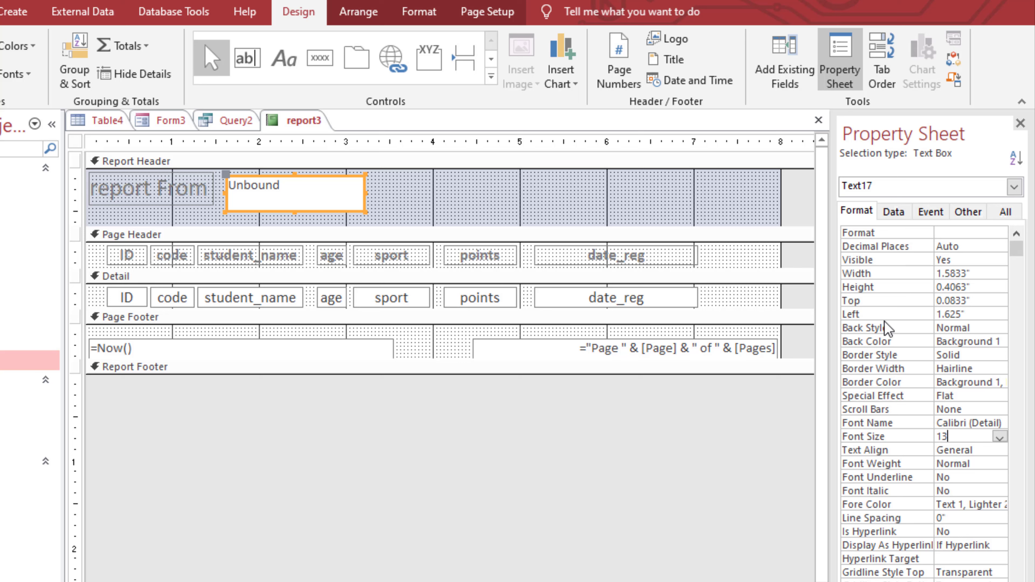
pyautogui.click(1000, 329)
pyautogui.click(1001, 328)
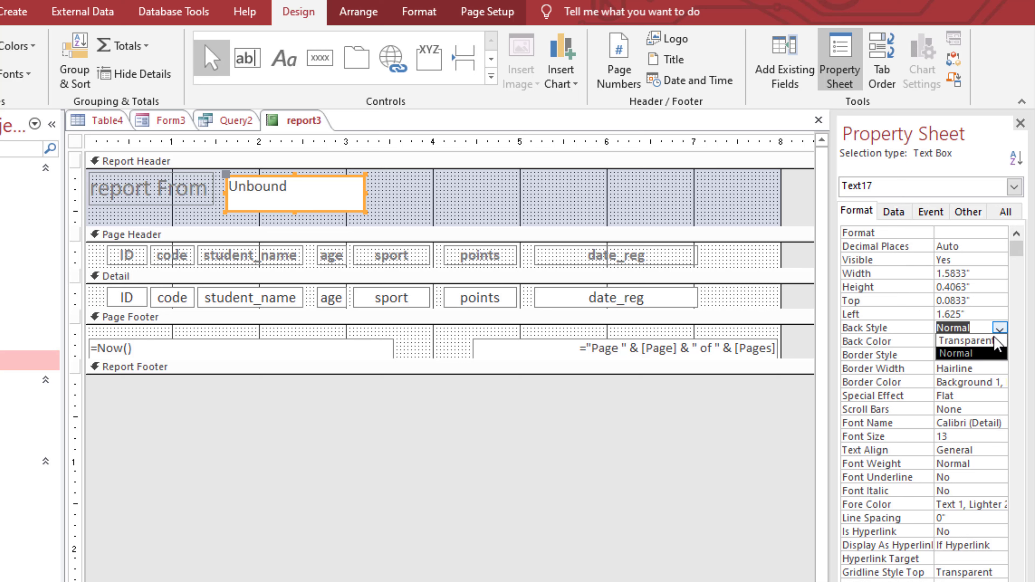
pyautogui.click(967, 340)
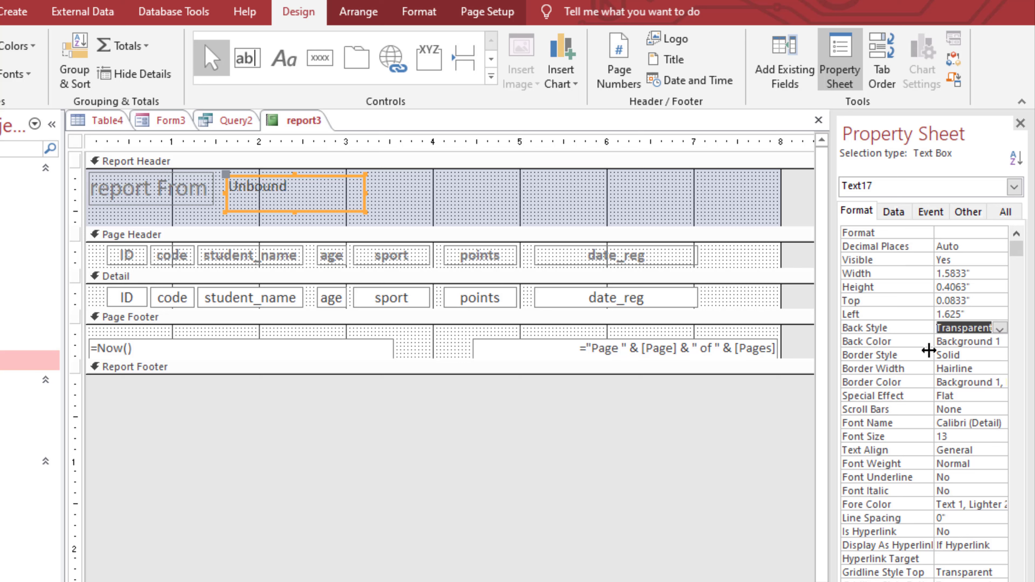
pyautogui.click(1000, 355)
pyautogui.click(1000, 355)
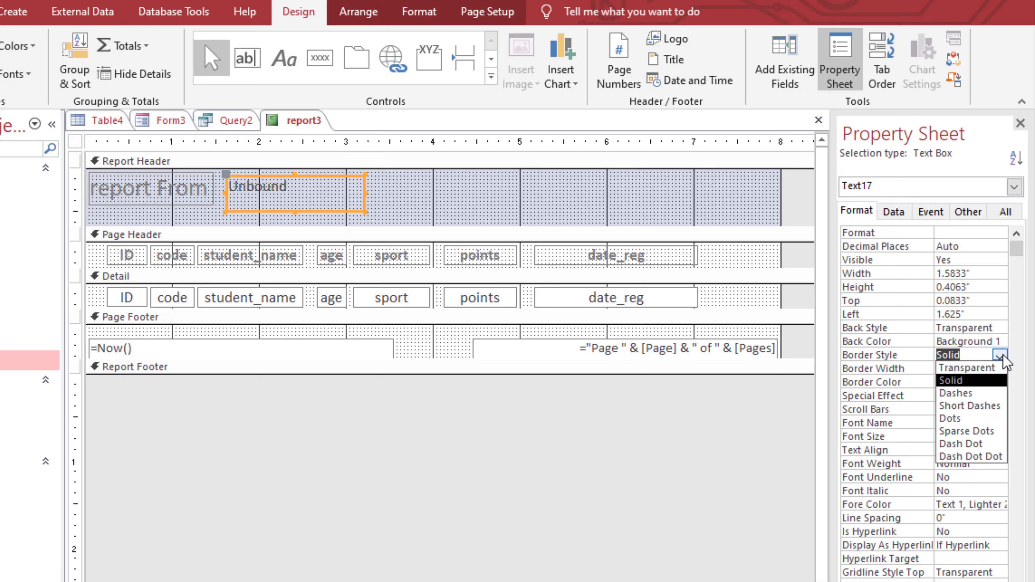
pyautogui.click(984, 368)
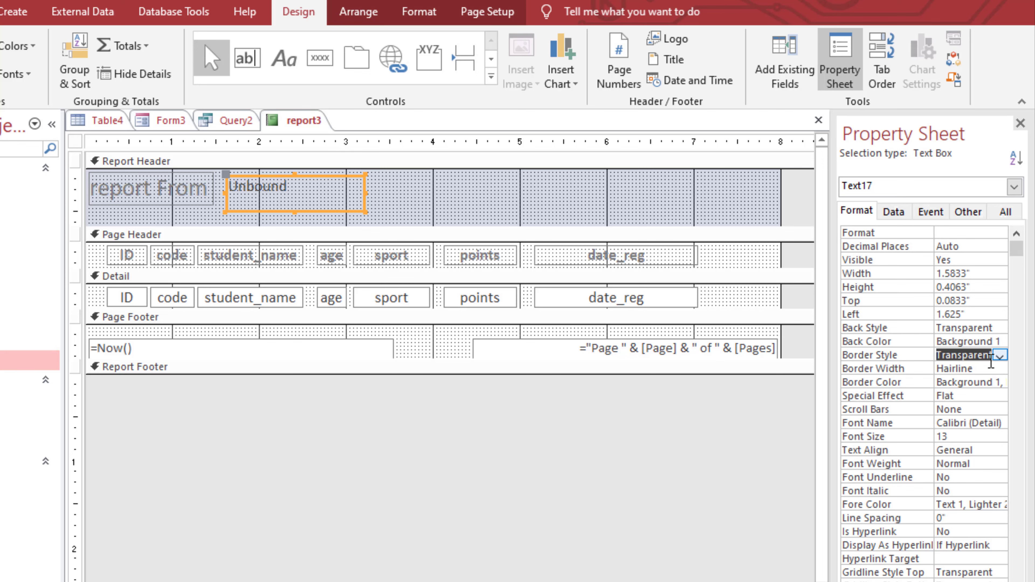
# Step: Build the text box's control source expression as Forms![Form3]![start1]
pyautogui.click(900, 211)
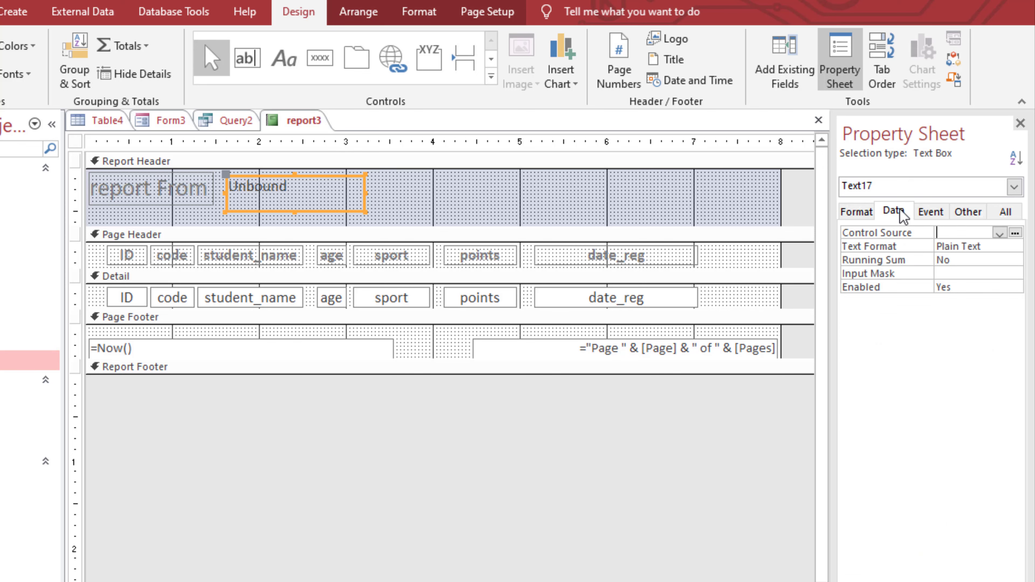
pyautogui.click(1015, 234)
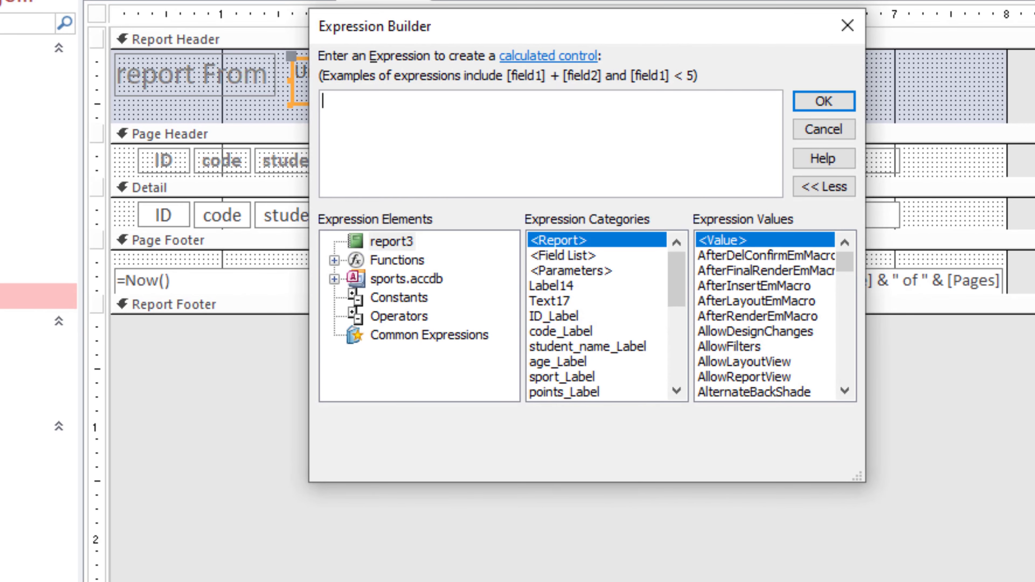
pyautogui.click(335, 279)
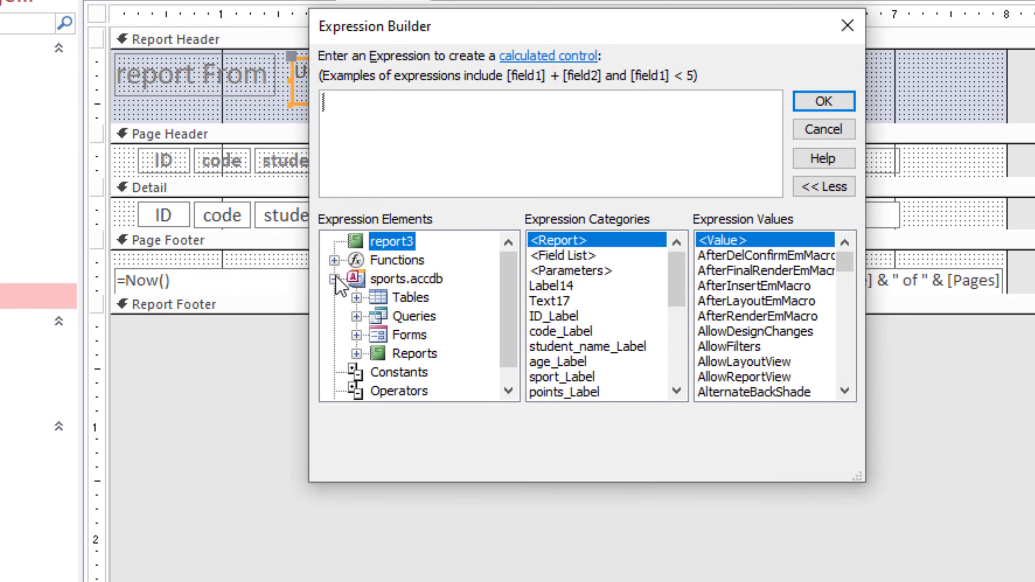
pyautogui.click(357, 335)
pyautogui.click(378, 371)
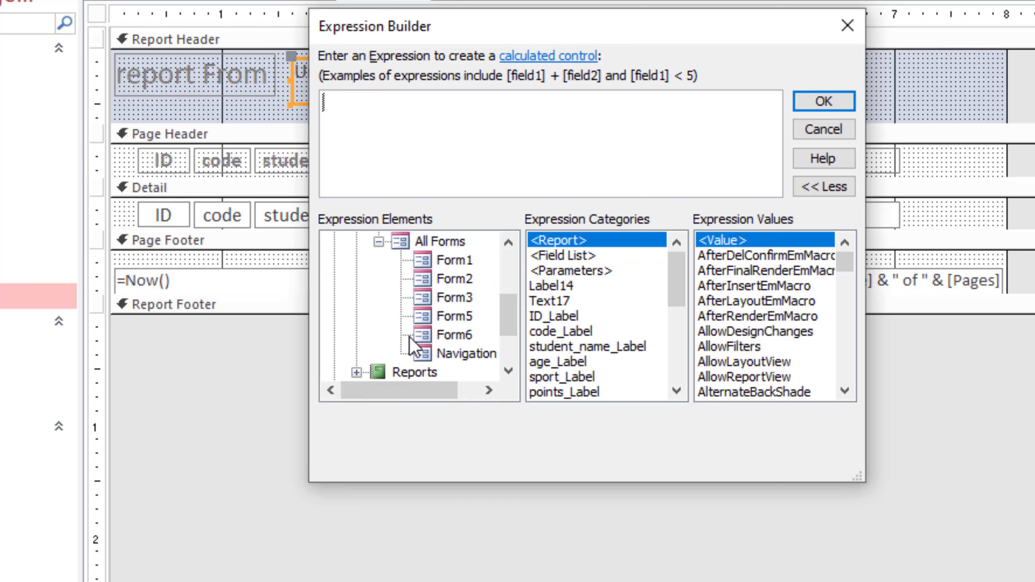
pyautogui.click(459, 299)
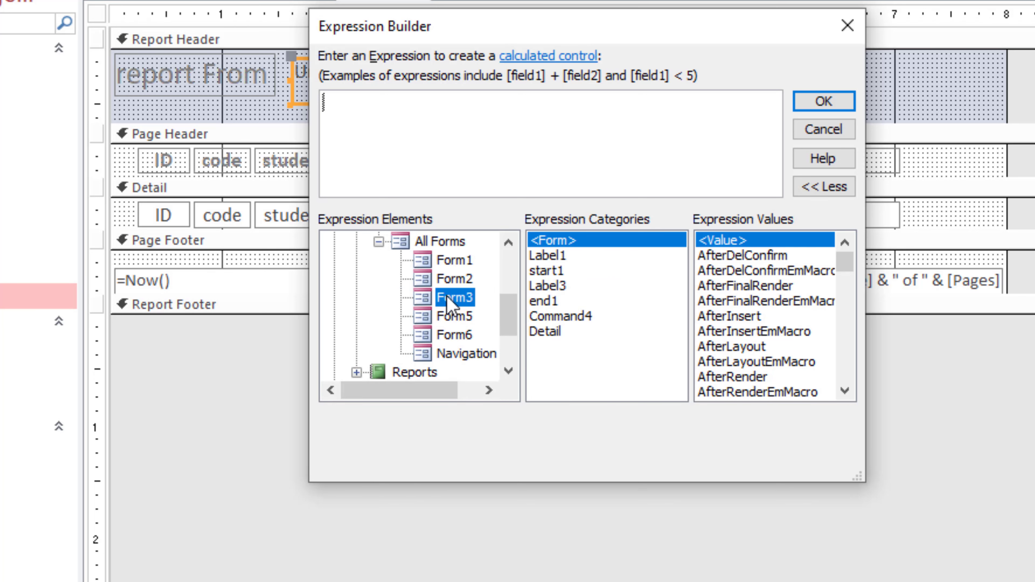
pyautogui.doubleClick(547, 269)
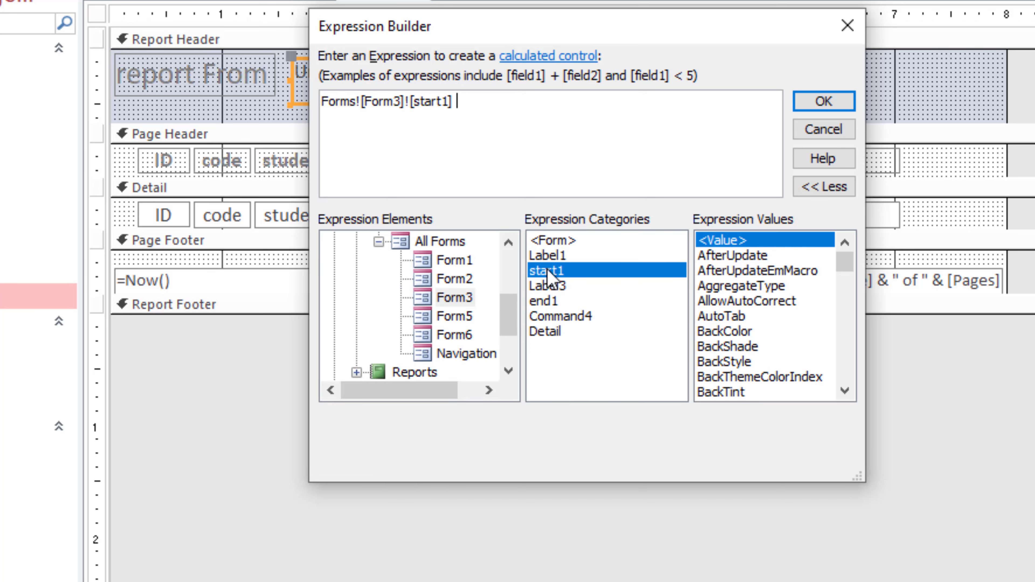
pyautogui.click(823, 101)
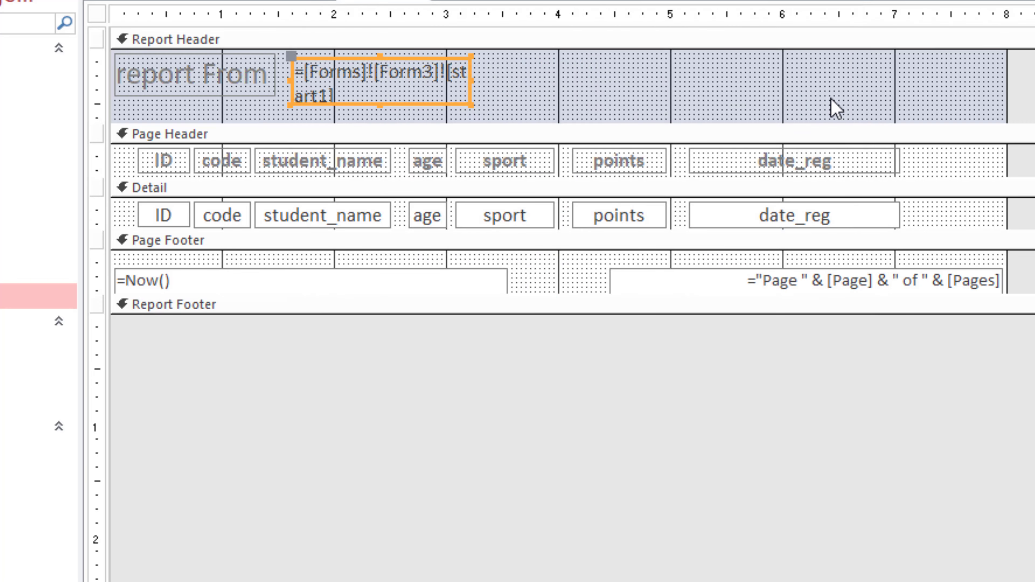
# Step: Duplicate the "report From" label and place the copy immediately after the start1 text box in the Report Header
pyautogui.click(245, 86)
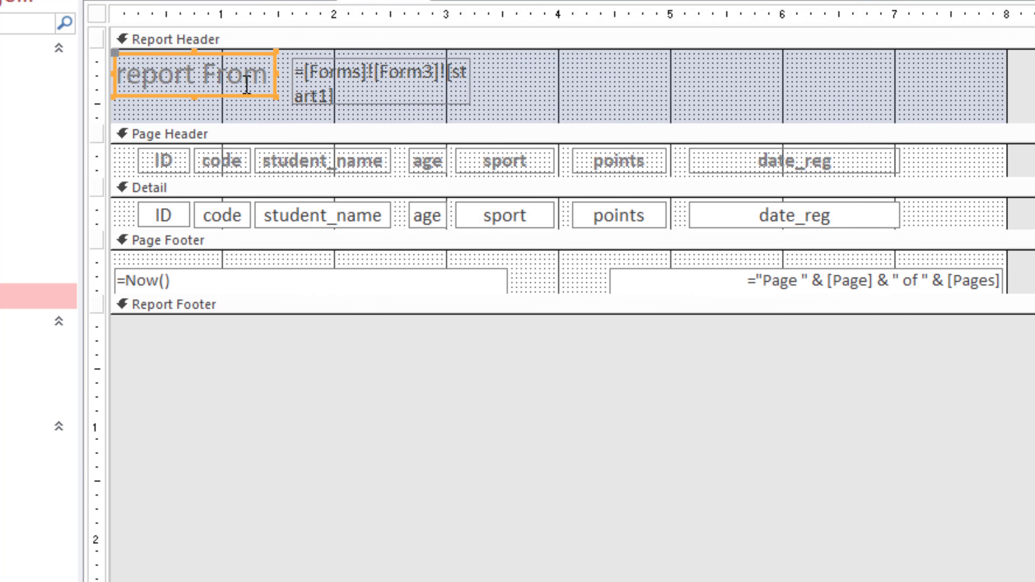
pyautogui.click(517, 80)
pyautogui.hotkey('ctrl', 'v')
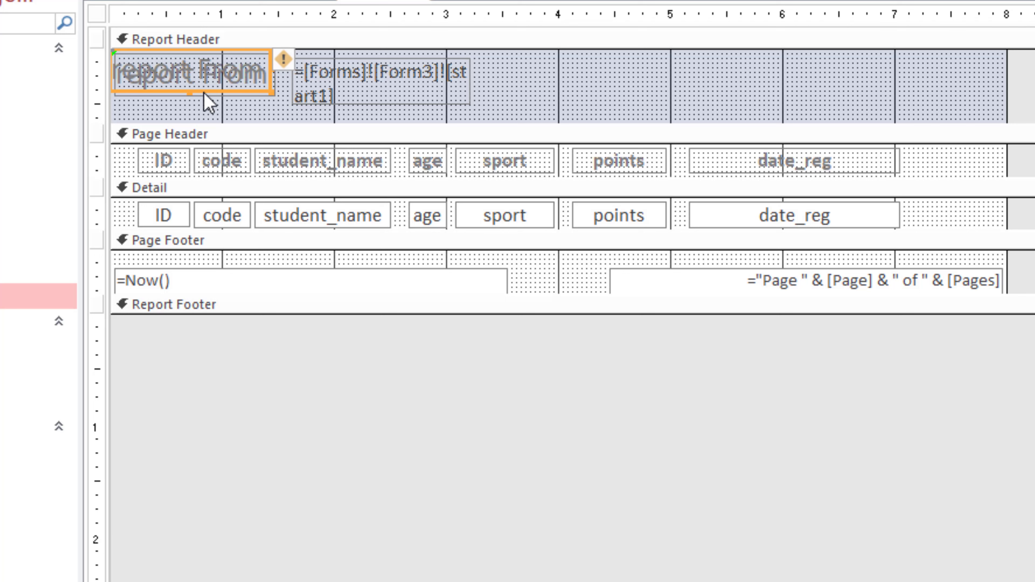
pyautogui.moveTo(202, 91); pyautogui.dragTo(563, 100)
# Step: Change the copied label's text to "To" and narrow the label to fit the word
pyautogui.click(546, 88)
pyautogui.moveTo(630, 78); pyautogui.dragTo(469, 82)
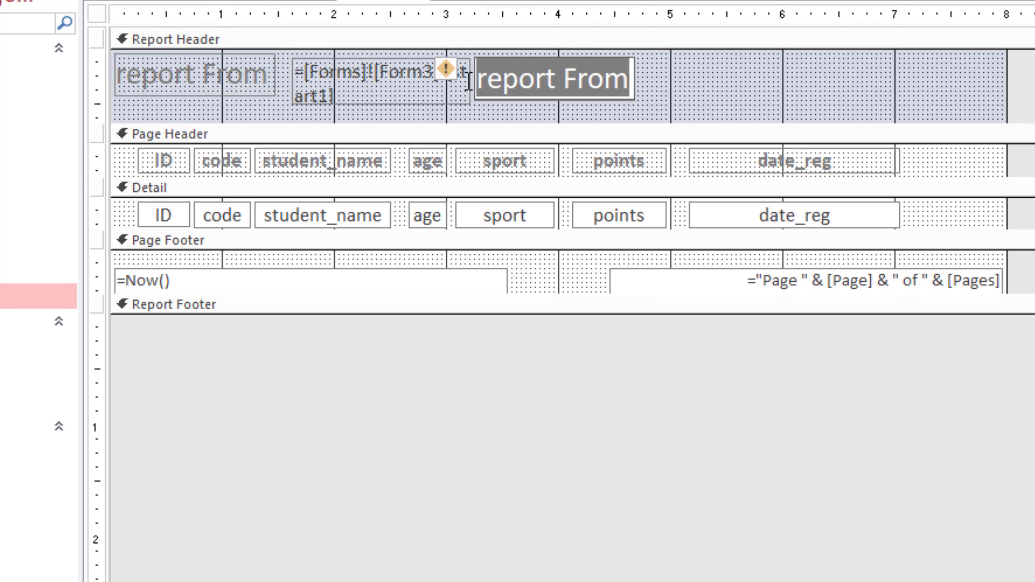
pyautogui.write('To')
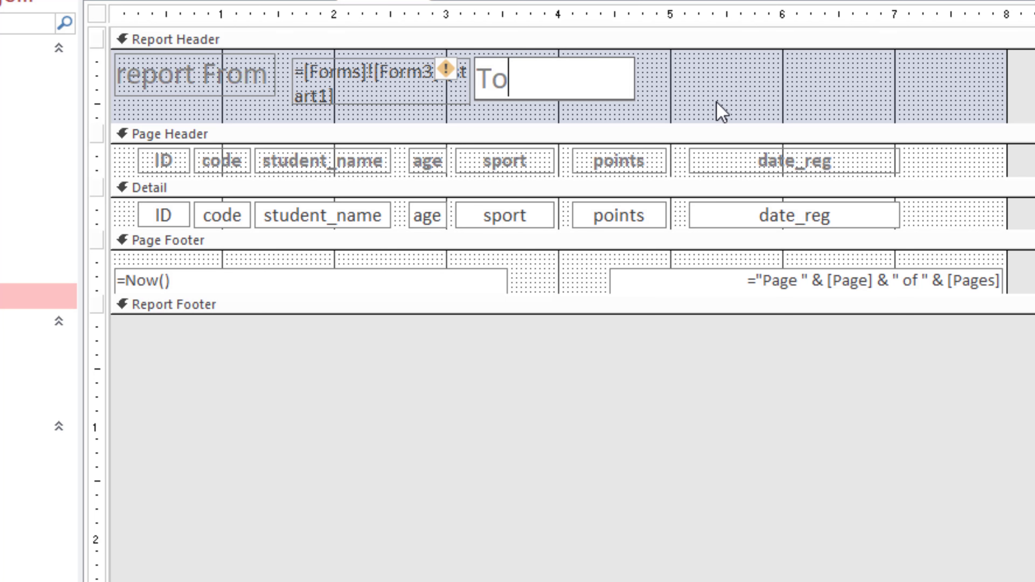
pyautogui.click(722, 113)
pyautogui.click(630, 90)
pyautogui.moveTo(635, 80); pyautogui.dragTo(528, 75)
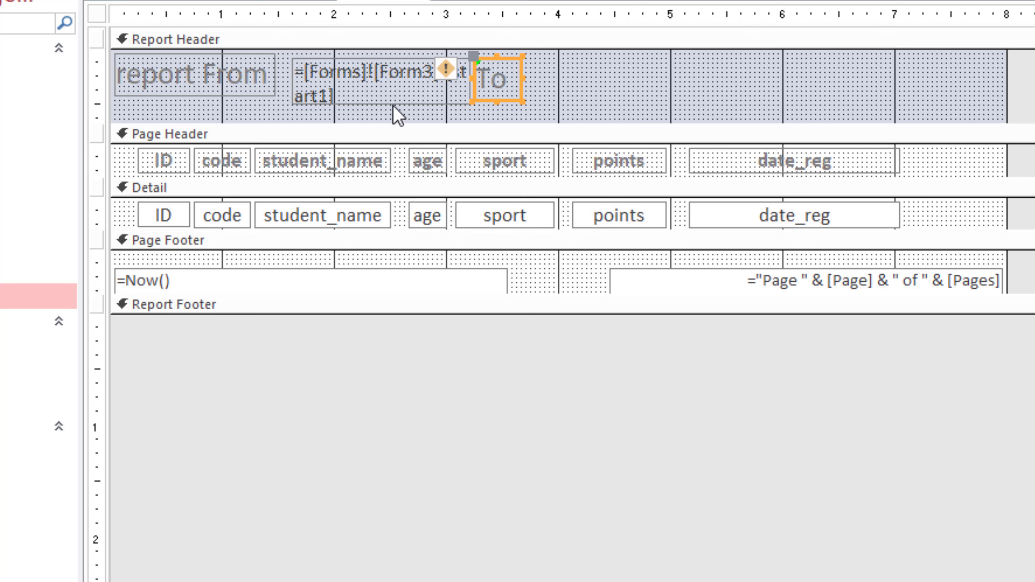
# Step: Duplicate the start1 text box and place the copy just after the "To" label in the Report Header
pyautogui.click(380, 96)
pyautogui.hotkey('ctrl', 'c')
pyautogui.click(566, 97)
pyautogui.hotkey('ctrl', 'v')
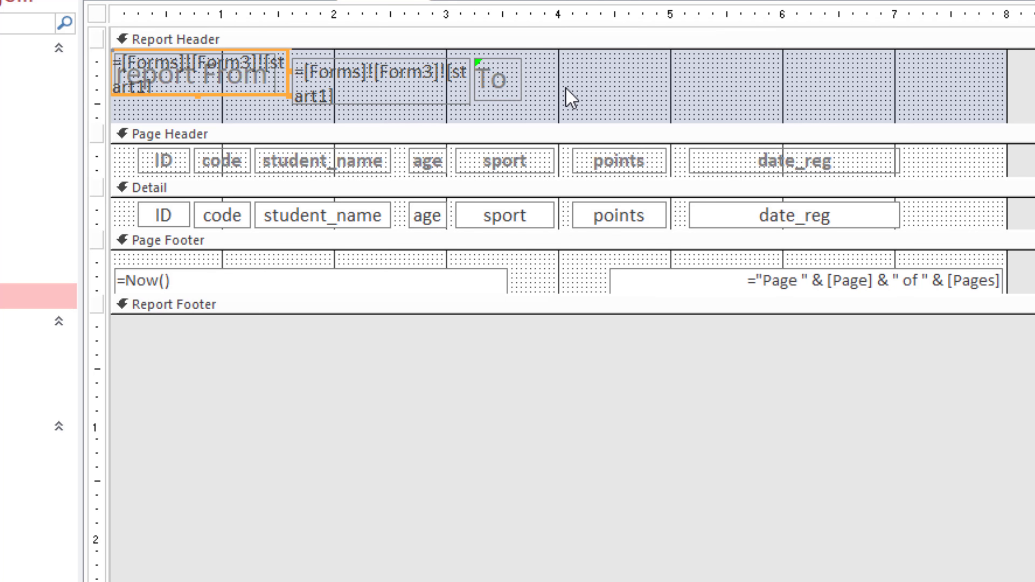
pyautogui.moveTo(211, 93); pyautogui.dragTo(629, 101)
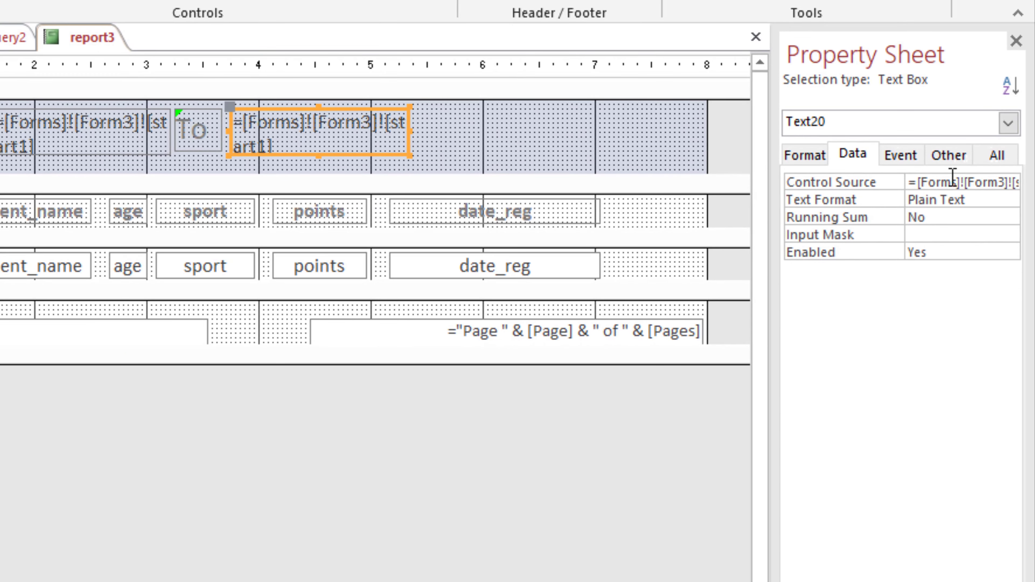
# Step: Change the copied text box's control source expression to =[Forms]![Form3]![end1]
pyautogui.click(969, 182)
pyautogui.click(1010, 182)
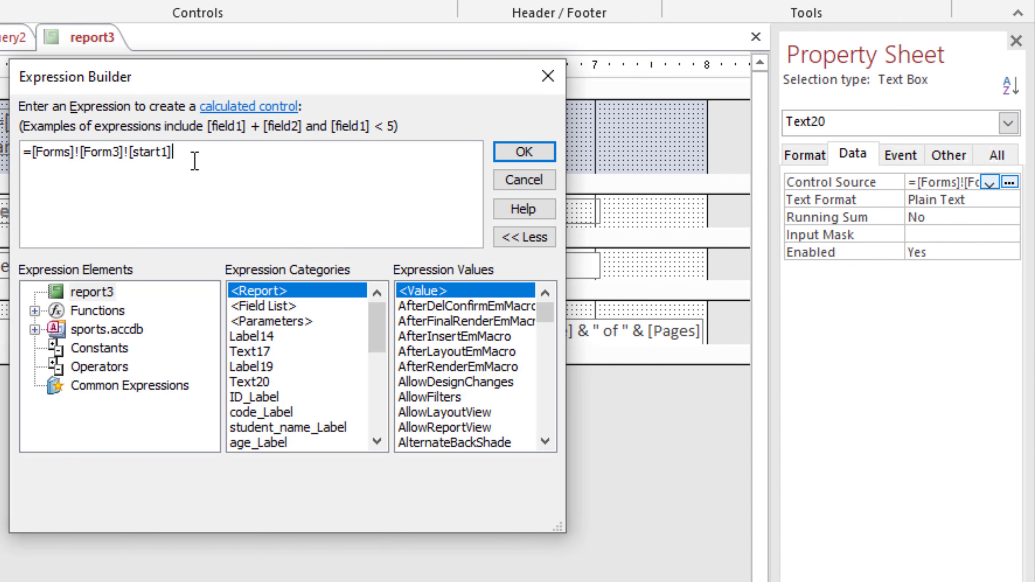
pyautogui.moveTo(136, 152); pyautogui.dragTo(157, 152)
pyautogui.write('end')
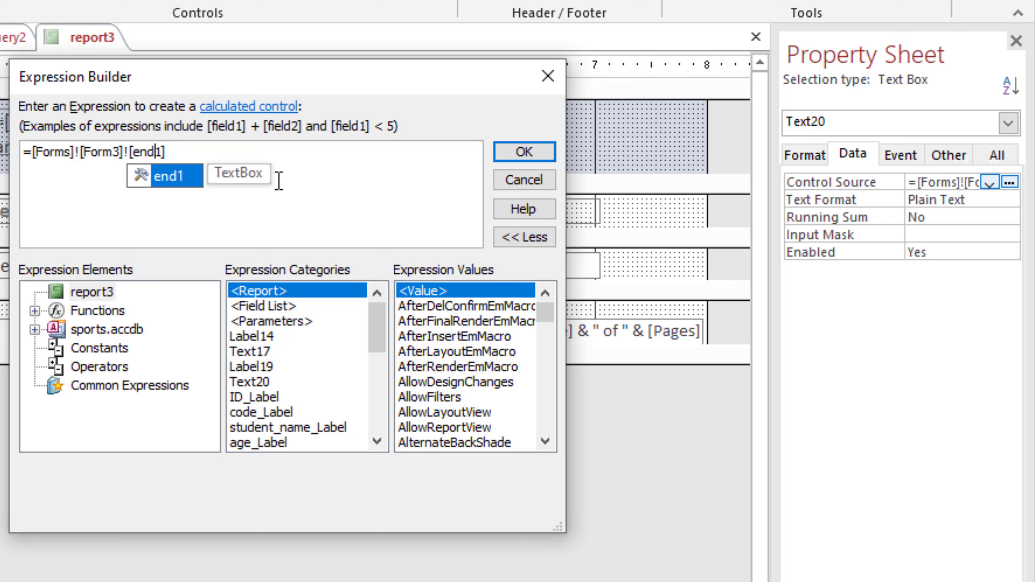
pyautogui.click(198, 157)
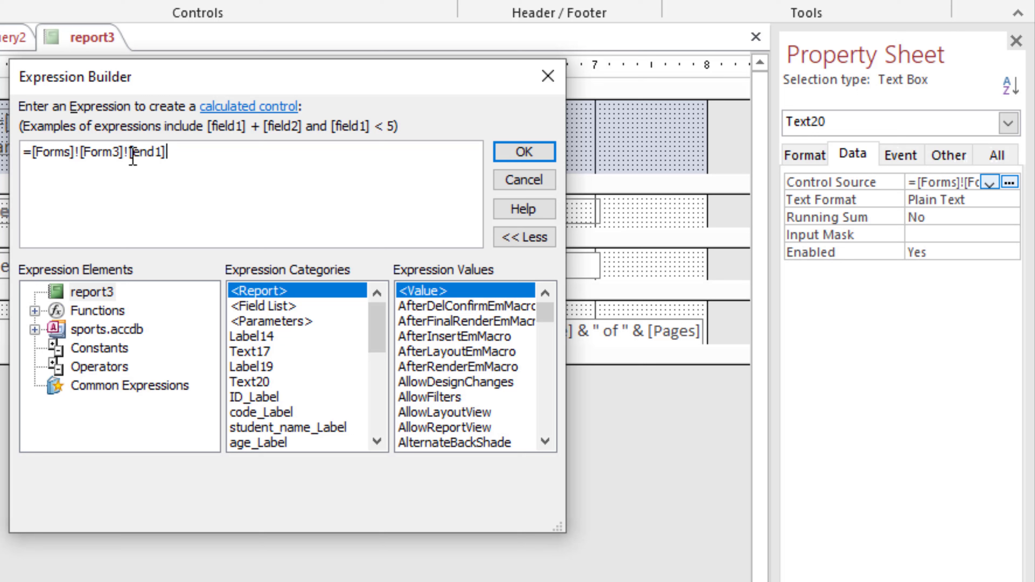
pyautogui.click(530, 153)
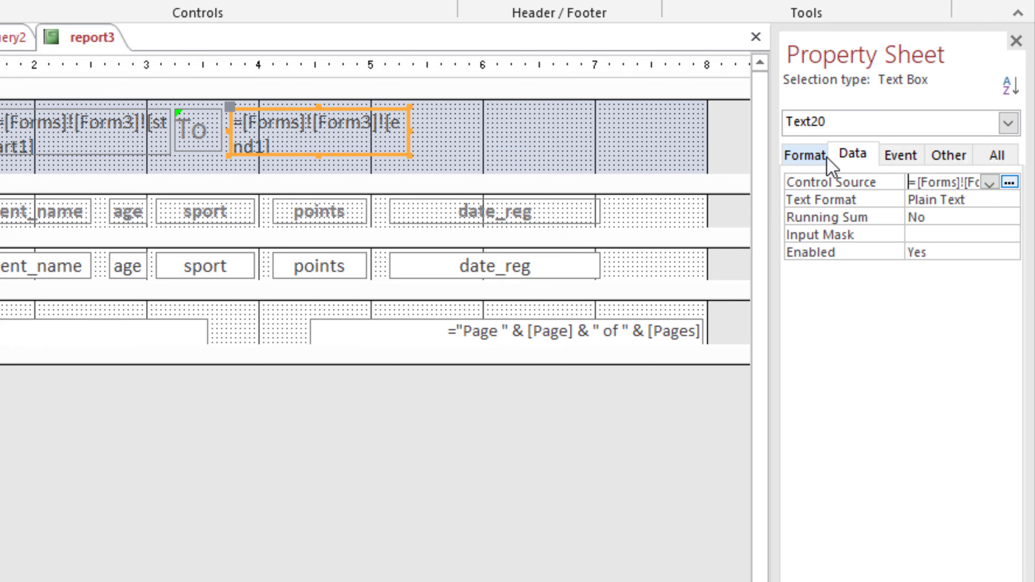
# Step: Set Text Align to Left for both Report Header date text boxes and display report3 in Report View
pyautogui.click(809, 157)
pyautogui.click(990, 463)
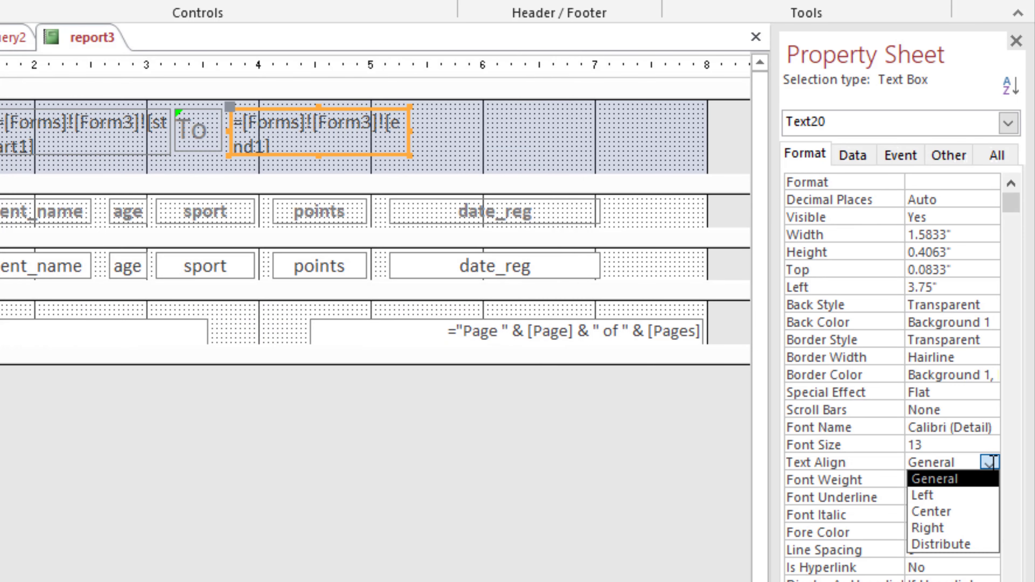
pyautogui.click(925, 495)
pyautogui.click(131, 137)
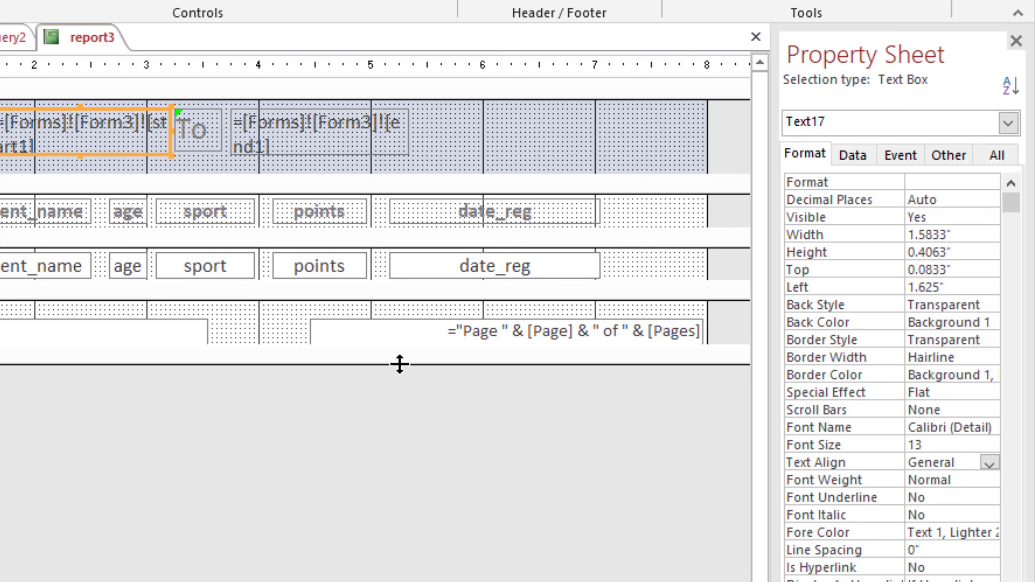
pyautogui.click(990, 463)
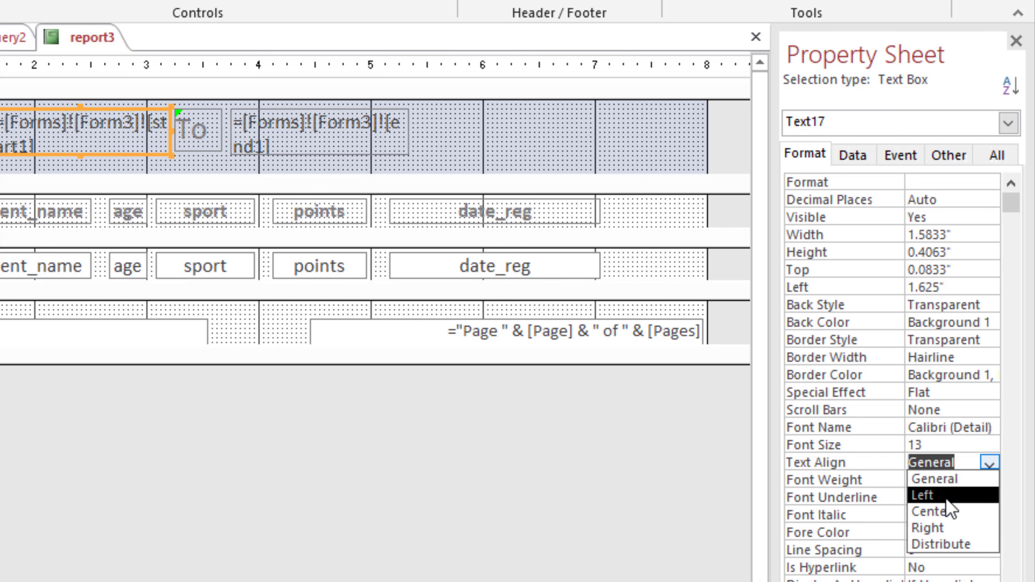
pyautogui.click(934, 495)
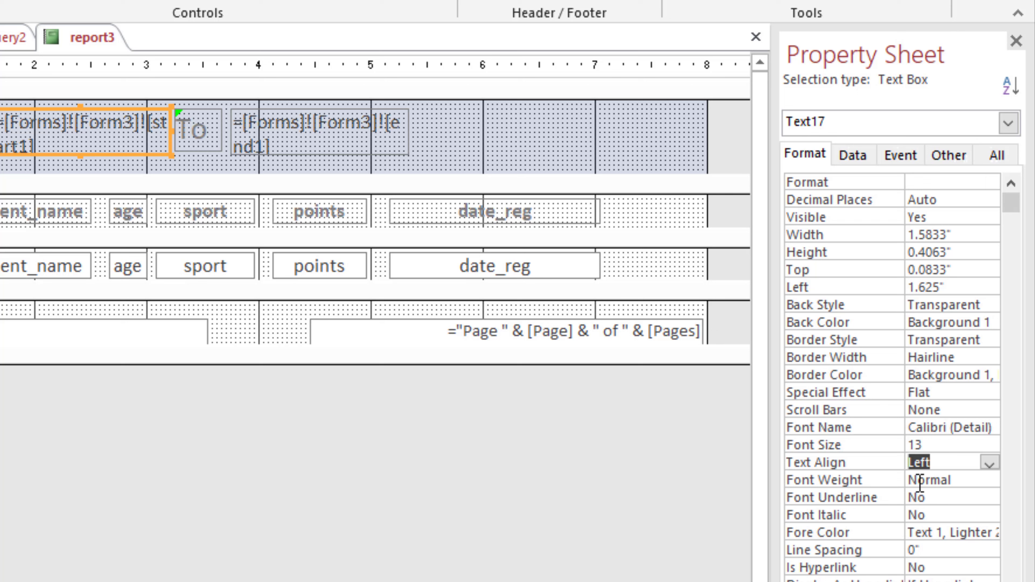
pyautogui.rightClick(78, 39)
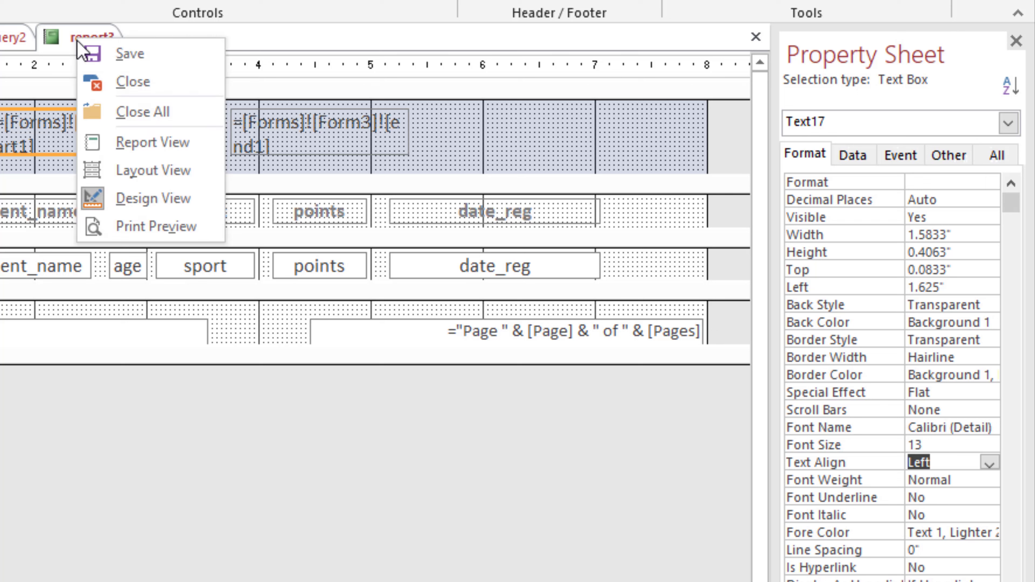
pyautogui.click(106, 143)
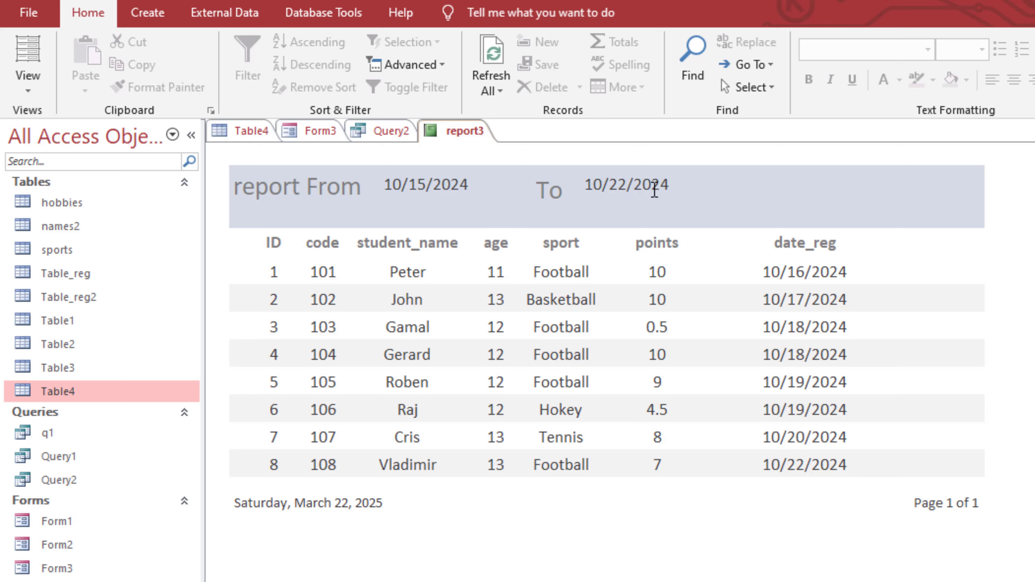
# Step: In Design View, narrow the start1 text box to about 1.2" and move the "To" label and end1 text box closer to it
pyautogui.rightClick(465, 143)
pyautogui.click(524, 269)
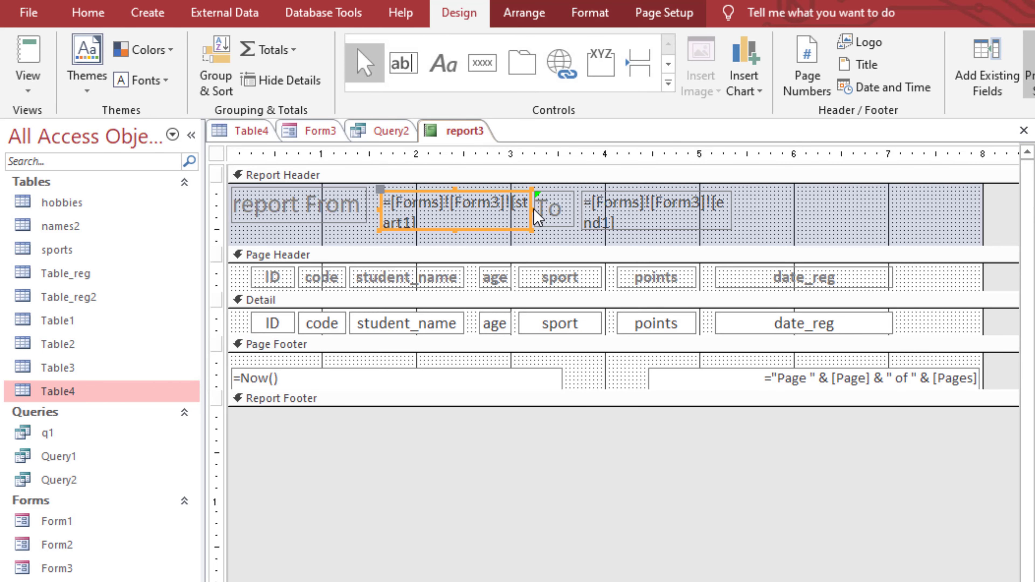
pyautogui.moveTo(528, 208); pyautogui.dragTo(495, 208)
pyautogui.click(546, 220)
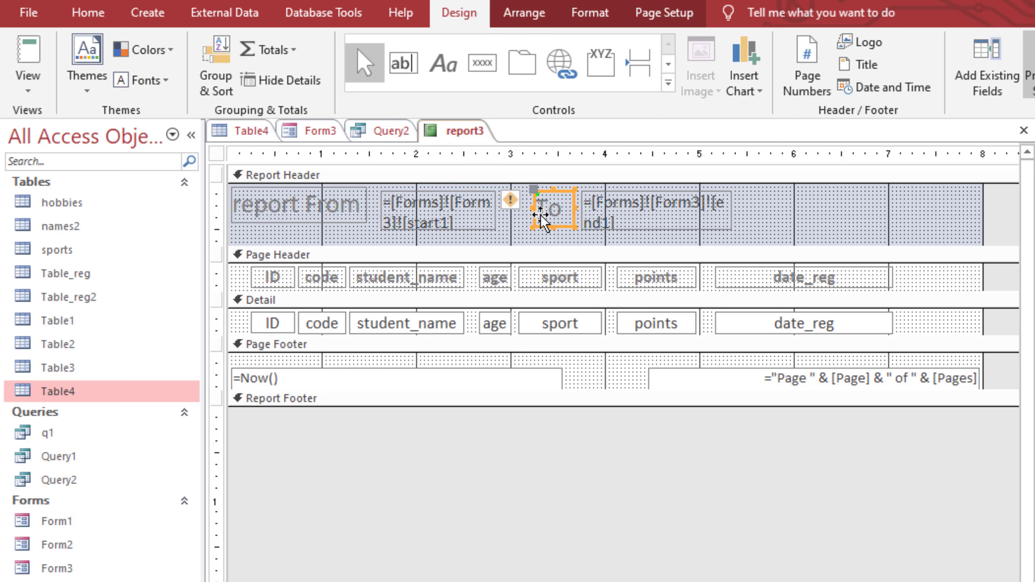
pyautogui.moveTo(549, 191); pyautogui.dragTo(524, 191)
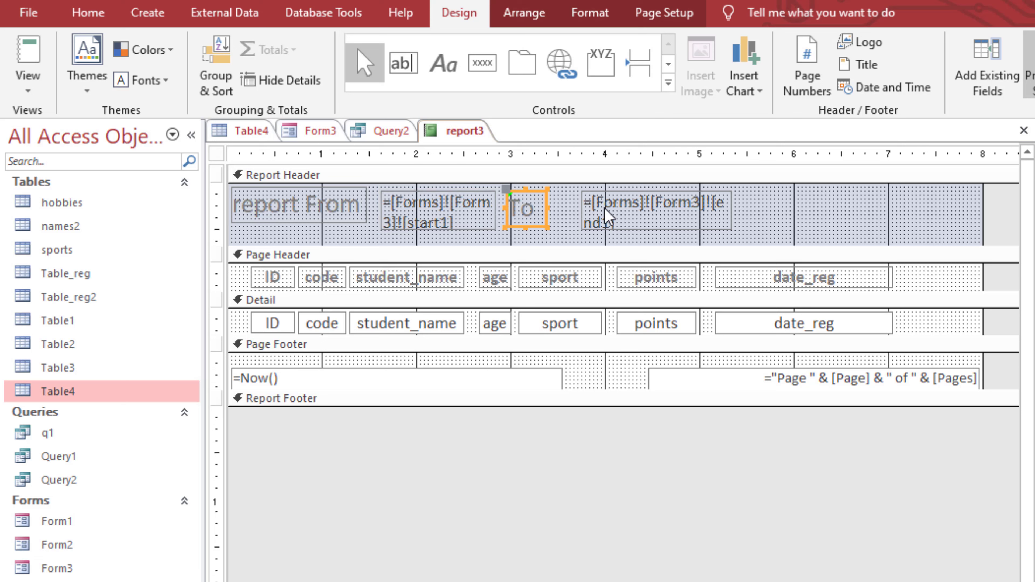
pyautogui.click(612, 192)
pyautogui.moveTo(612, 191); pyautogui.dragTo(584, 190)
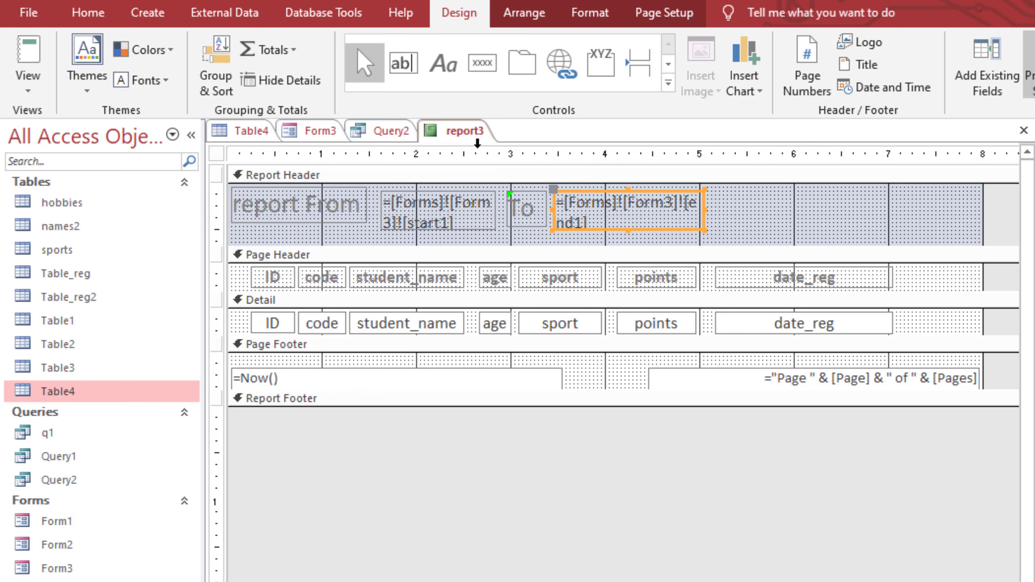
# Step: Check report3 in Report View, then close it and save its design changes
pyautogui.rightClick(466, 133)
pyautogui.click(513, 221)
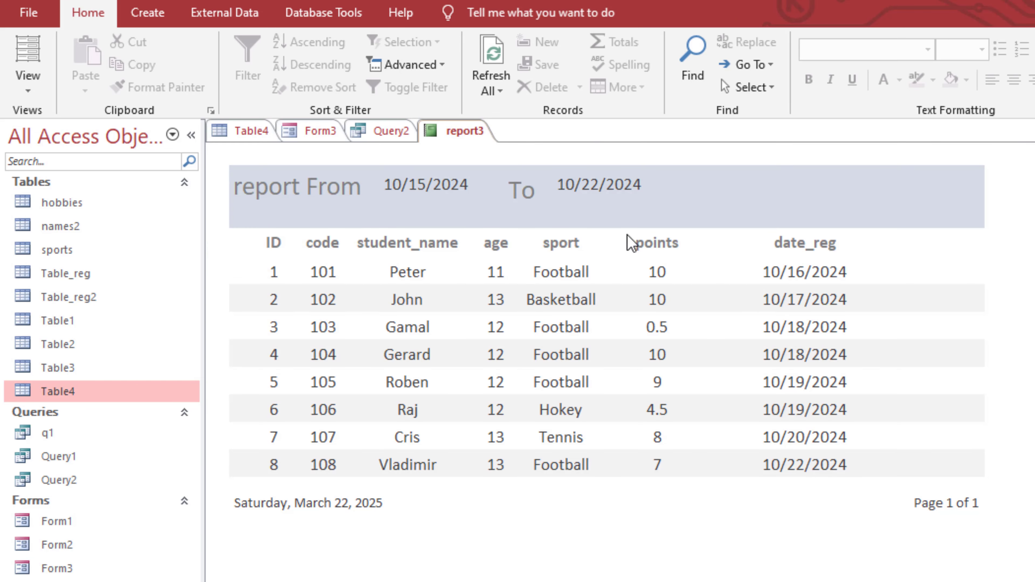
pyautogui.rightClick(457, 133)
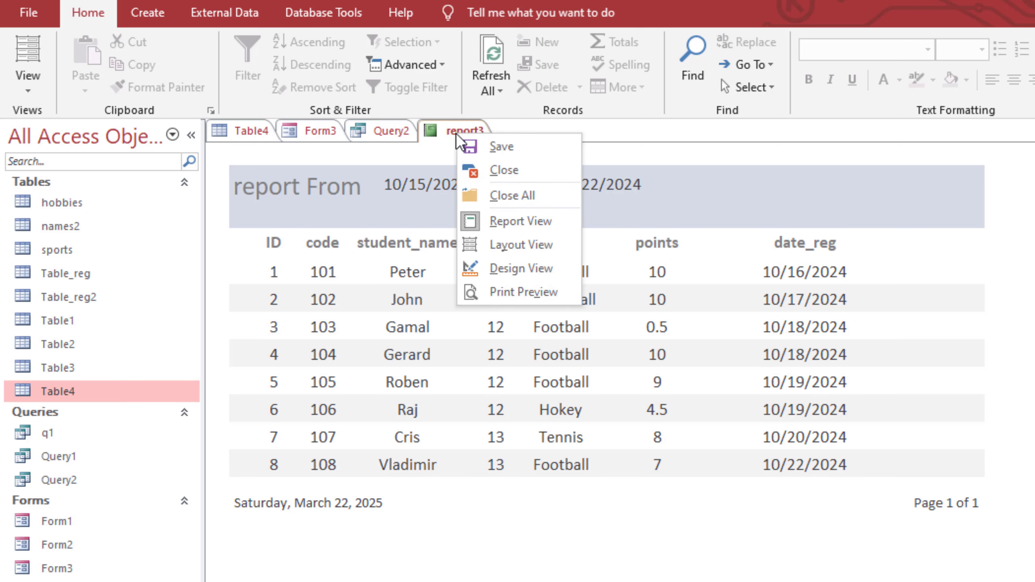
pyautogui.click(505, 170)
pyautogui.click(555, 515)
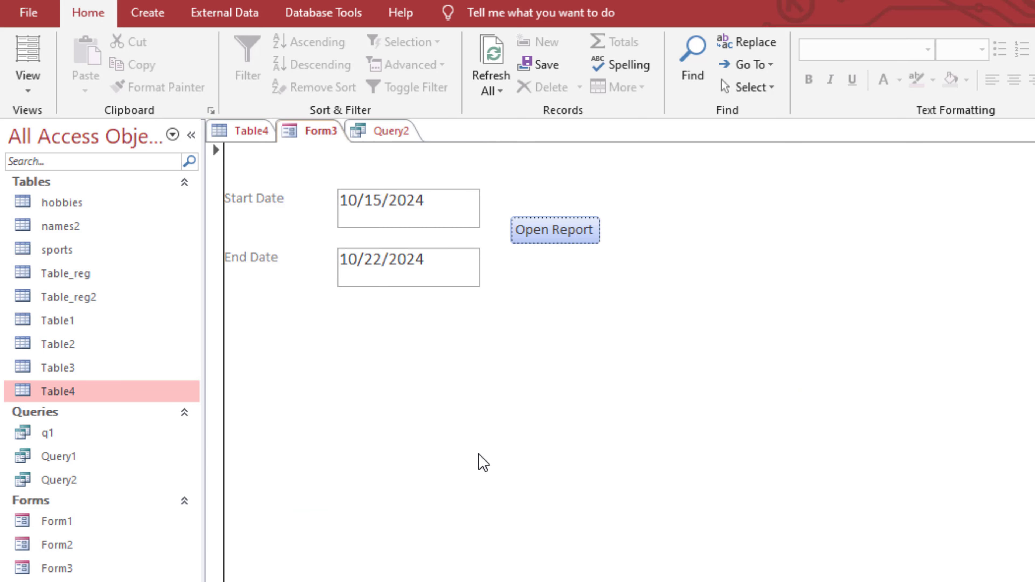
# Step: Set Form3's Start Date to 11/1/2024 and End Date to 11/30/2024, and open the report from the form
pyautogui.click(494, 198)
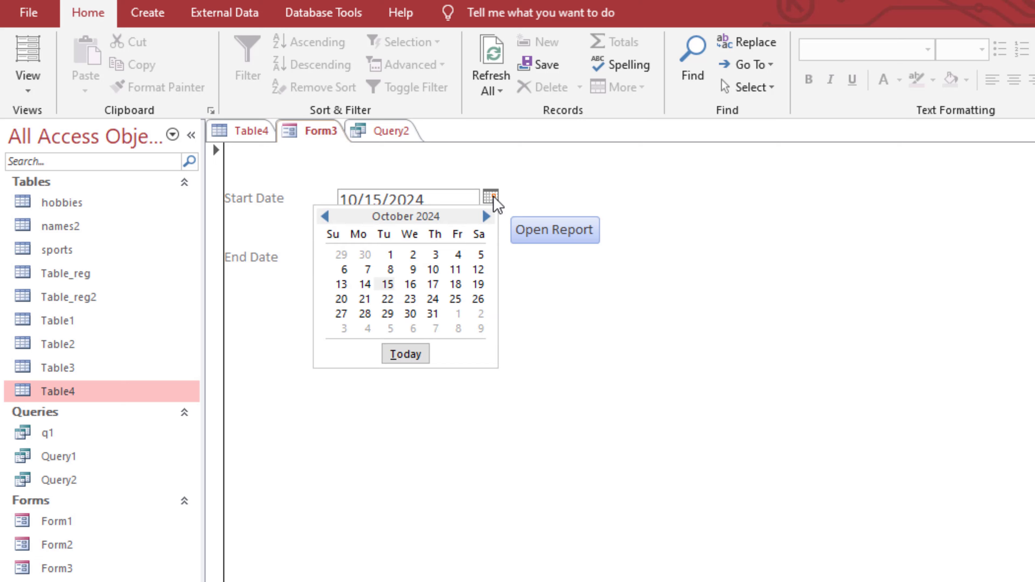
pyautogui.click(486, 217)
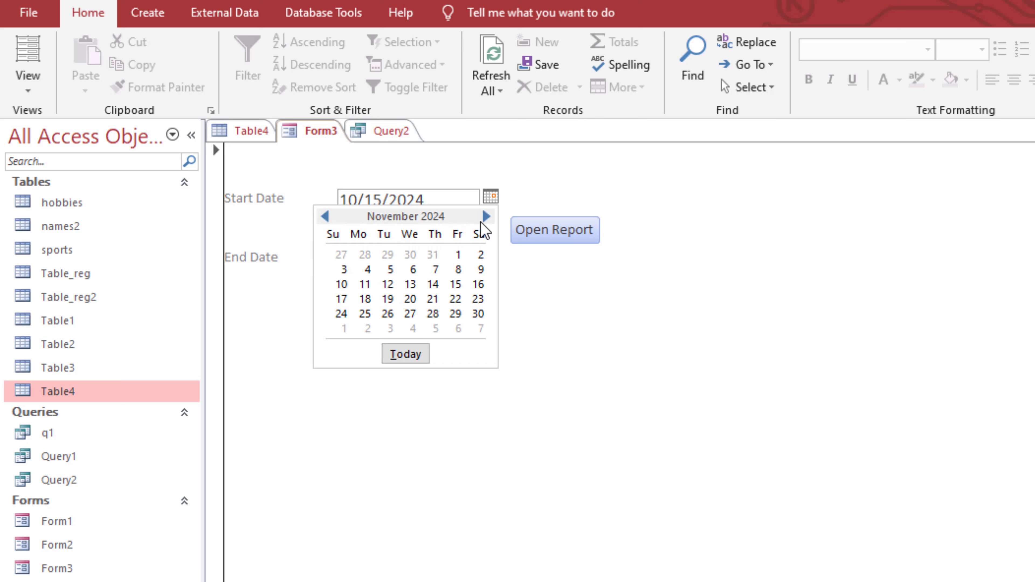
pyautogui.click(457, 256)
pyautogui.click(491, 256)
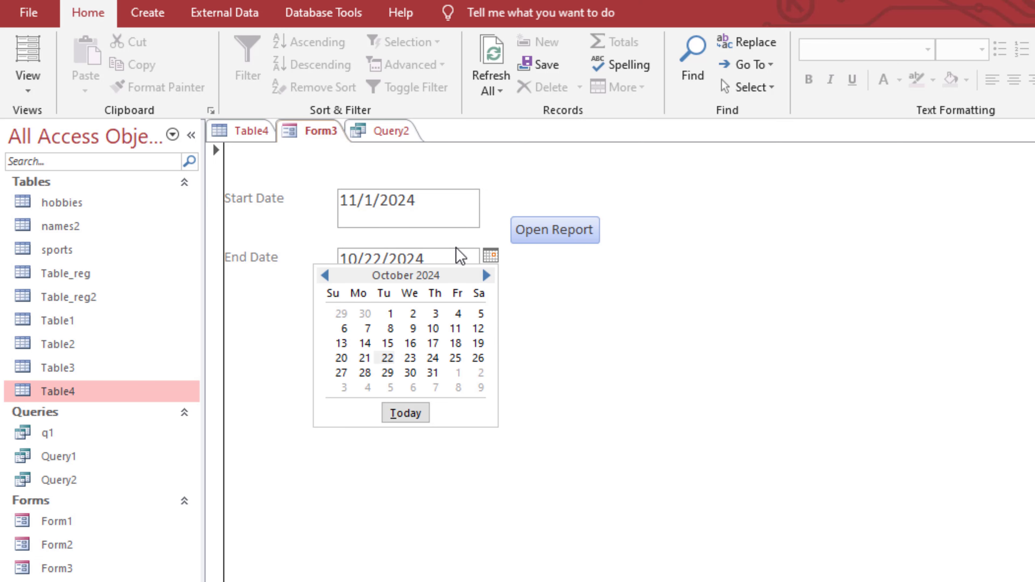
pyautogui.click(486, 276)
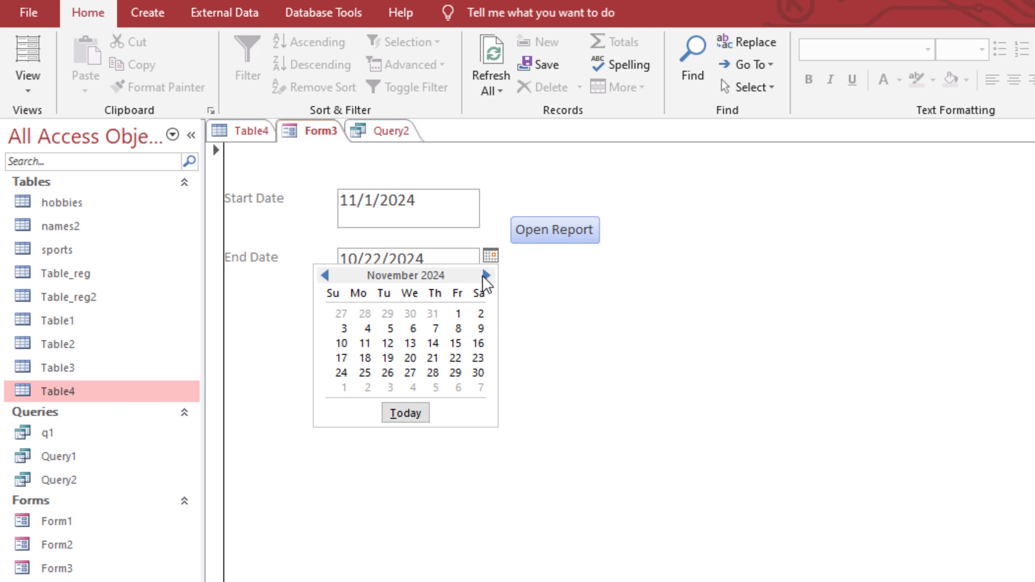
pyautogui.click(478, 373)
pyautogui.click(563, 233)
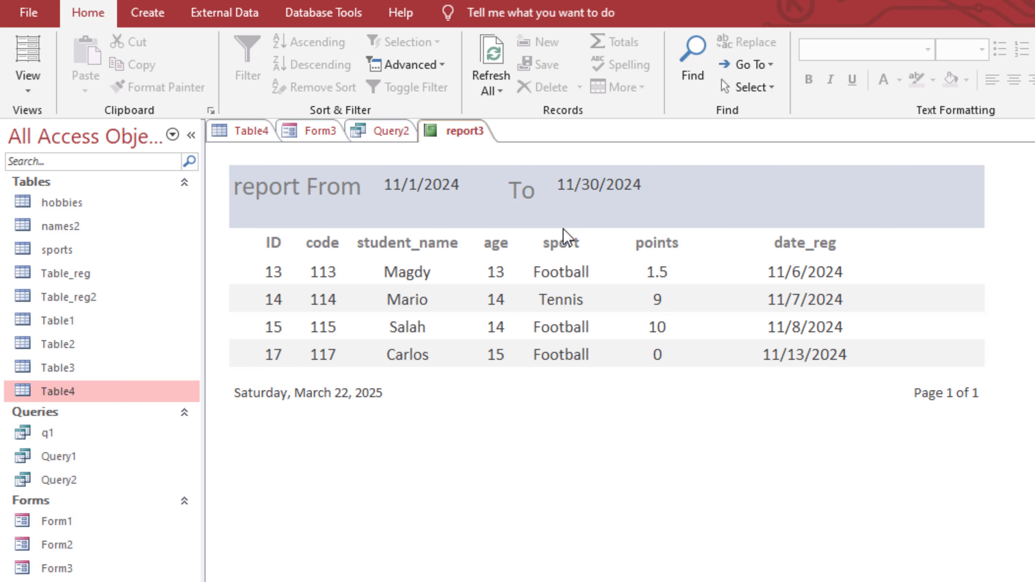